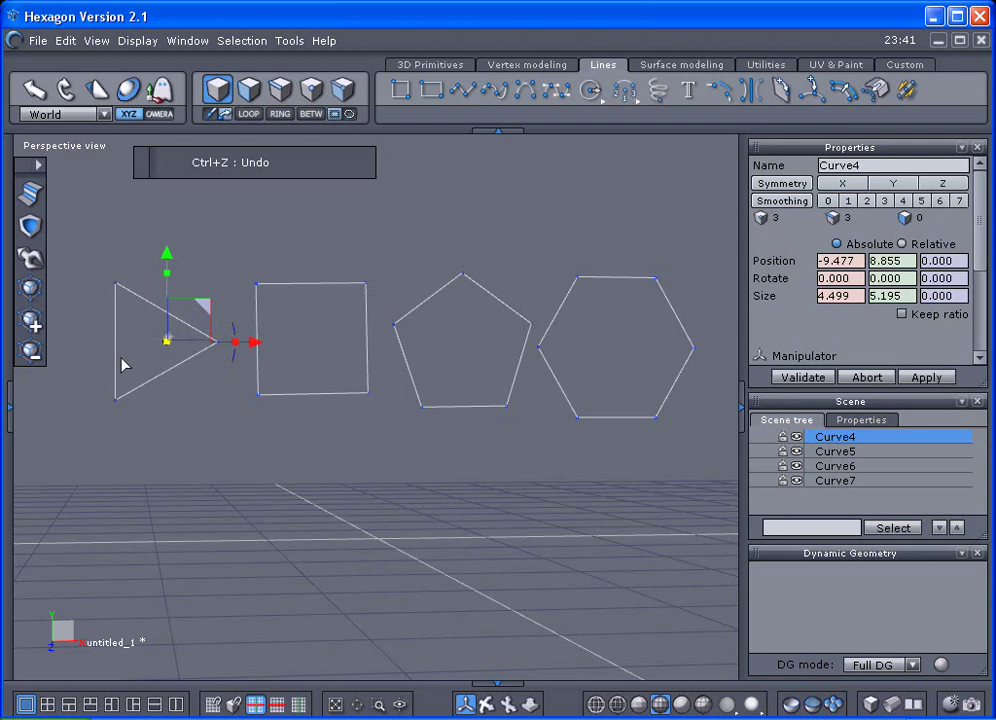
- Increase the triangle's smoothing step by step until it forms a near-circle of 21 points
key(Page_Up)
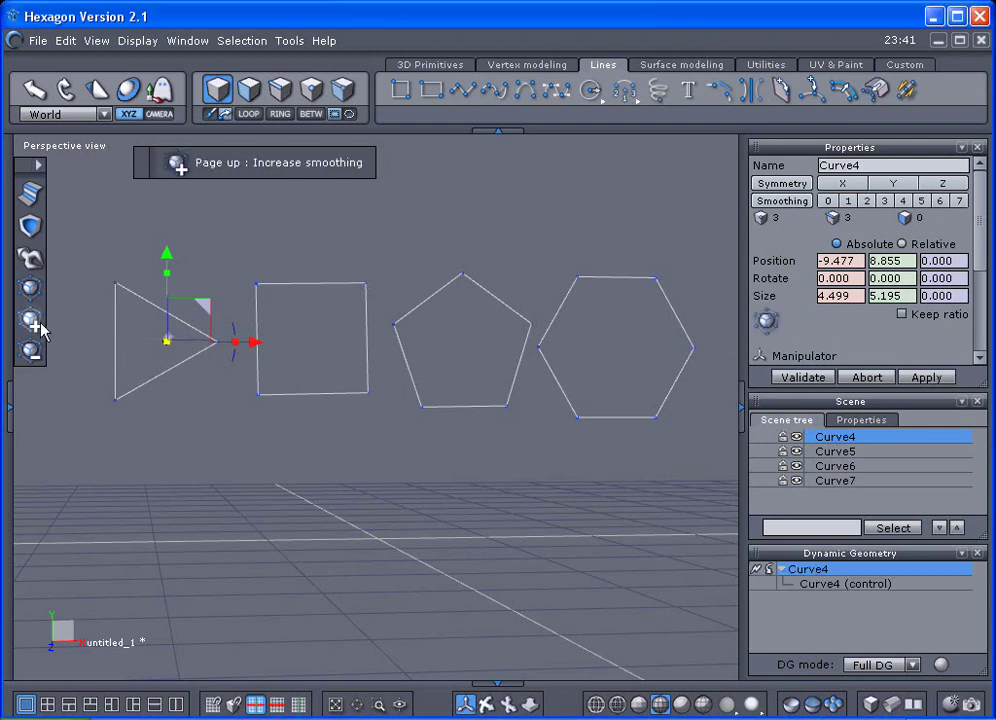
key(Page_Up)
key(Page_Up)
key(Page_Up)
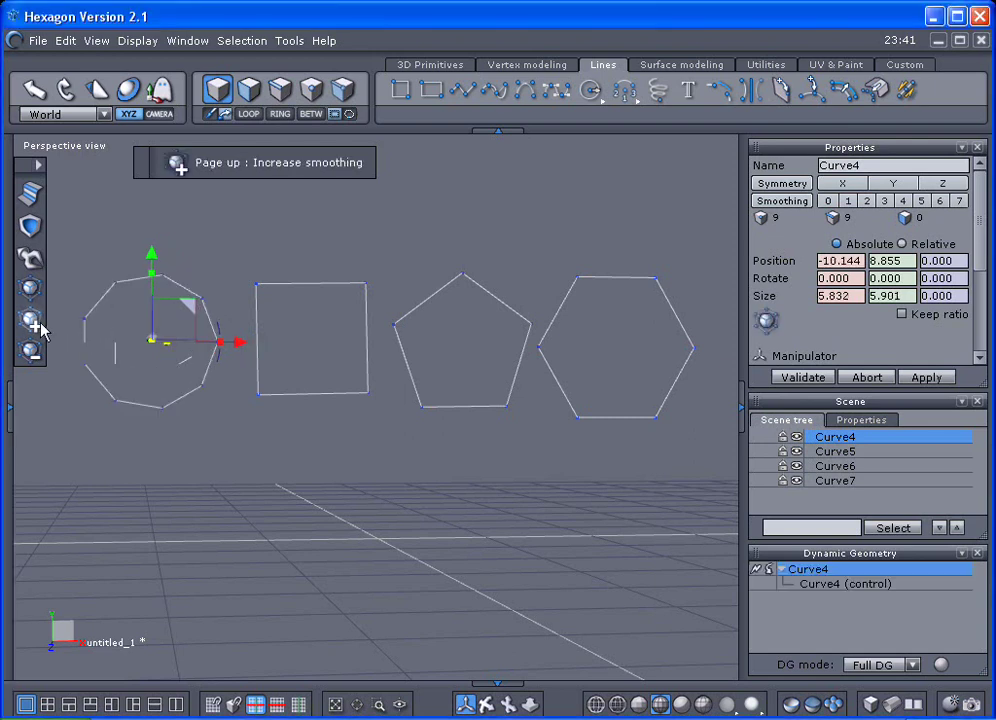
key(Page_Up)
key(Page_Up)
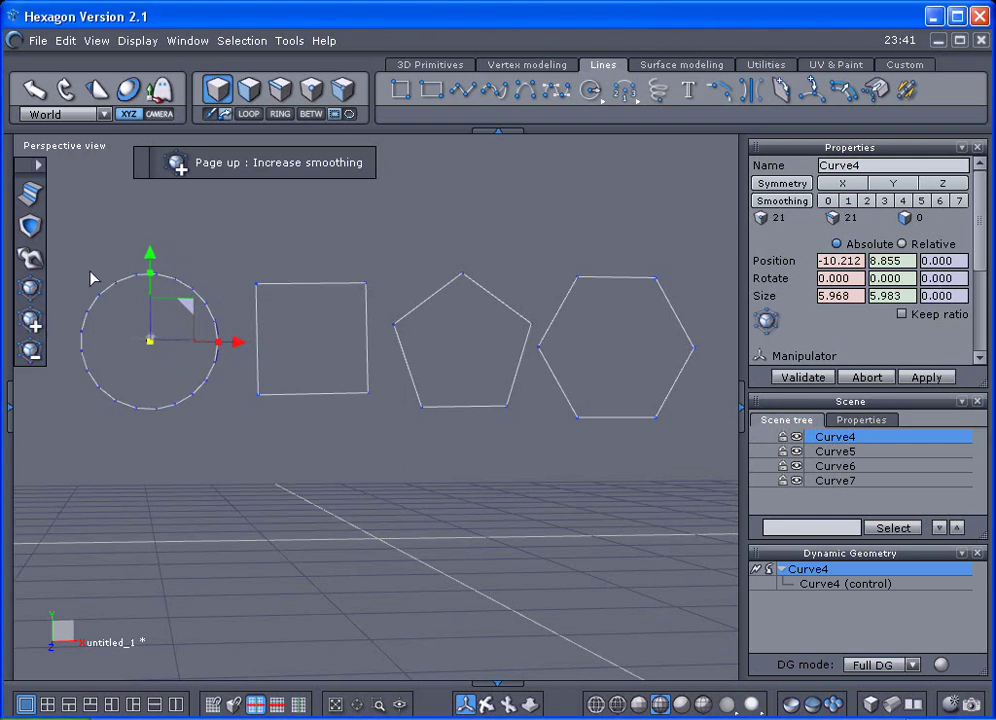
- Increase the square's smoothing until it forms a near-circle of 24 points
click(317, 352)
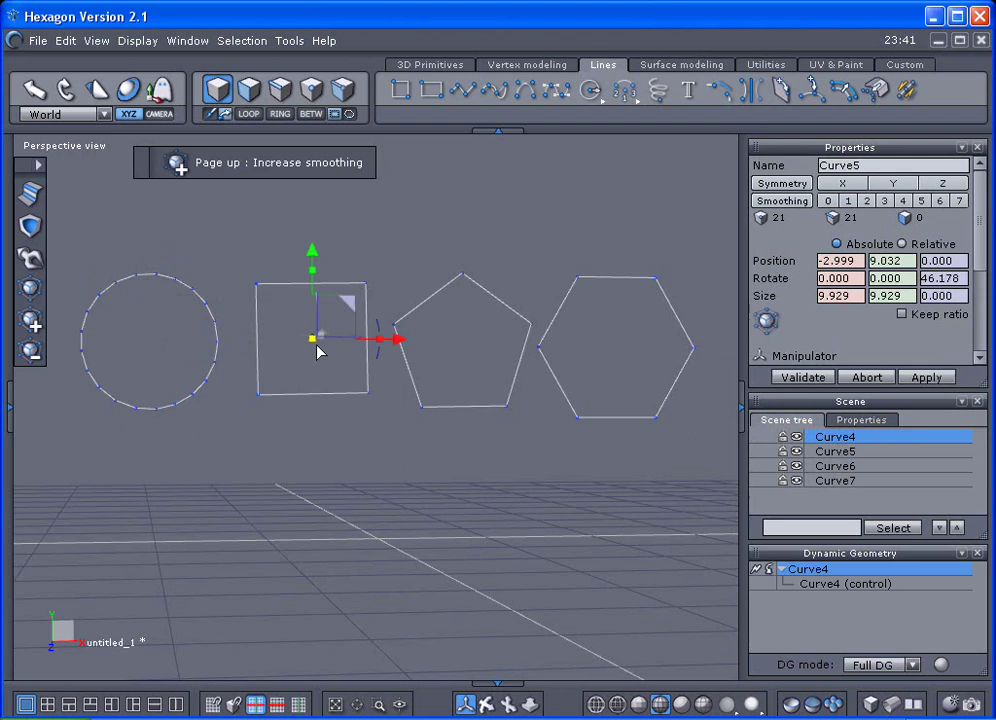
click(37, 330)
key(Page_Up)
key(Page_Up)
key(Page_Up)
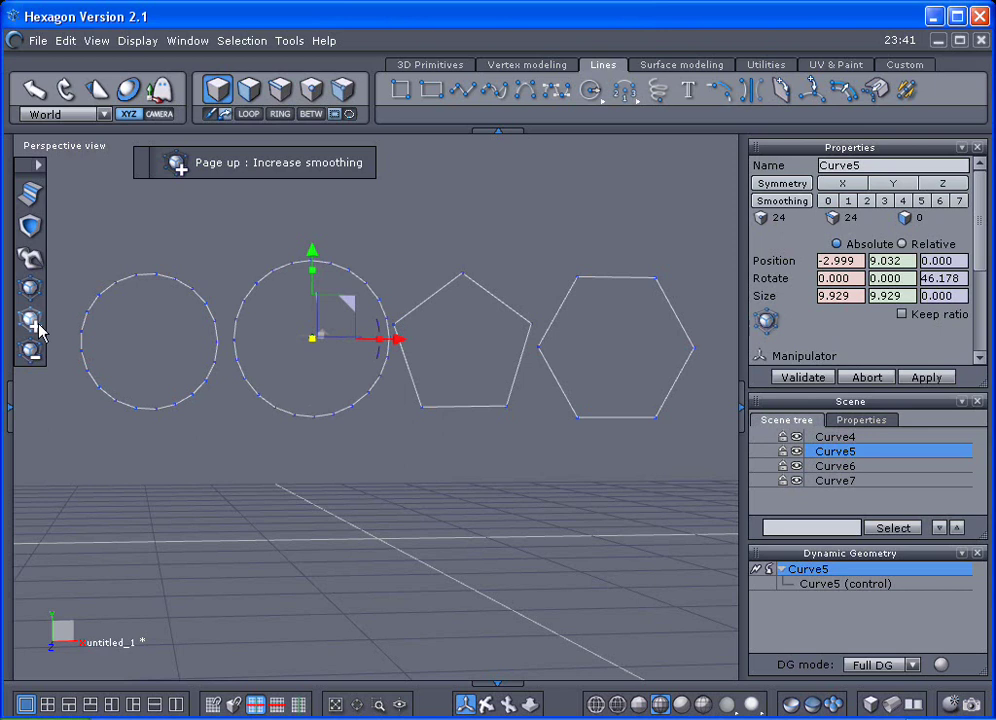
- Smooth the pentagon into a 25-point near-circle and move it to about X 4.69, Y 10.15
click(490, 367)
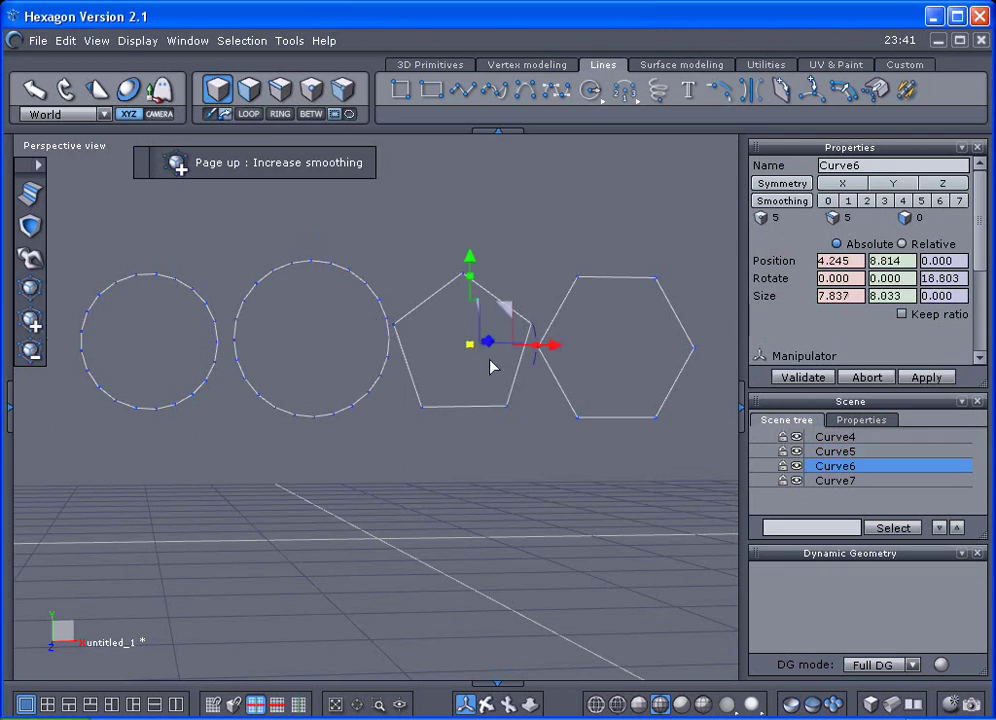
click(31, 320)
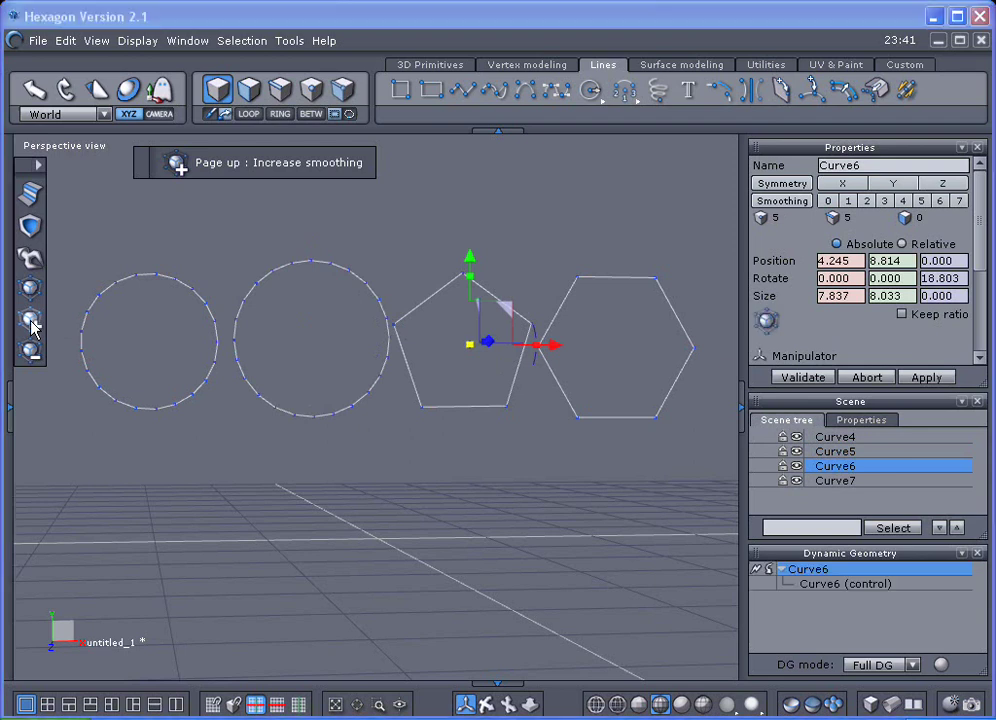
key(Page_Up)
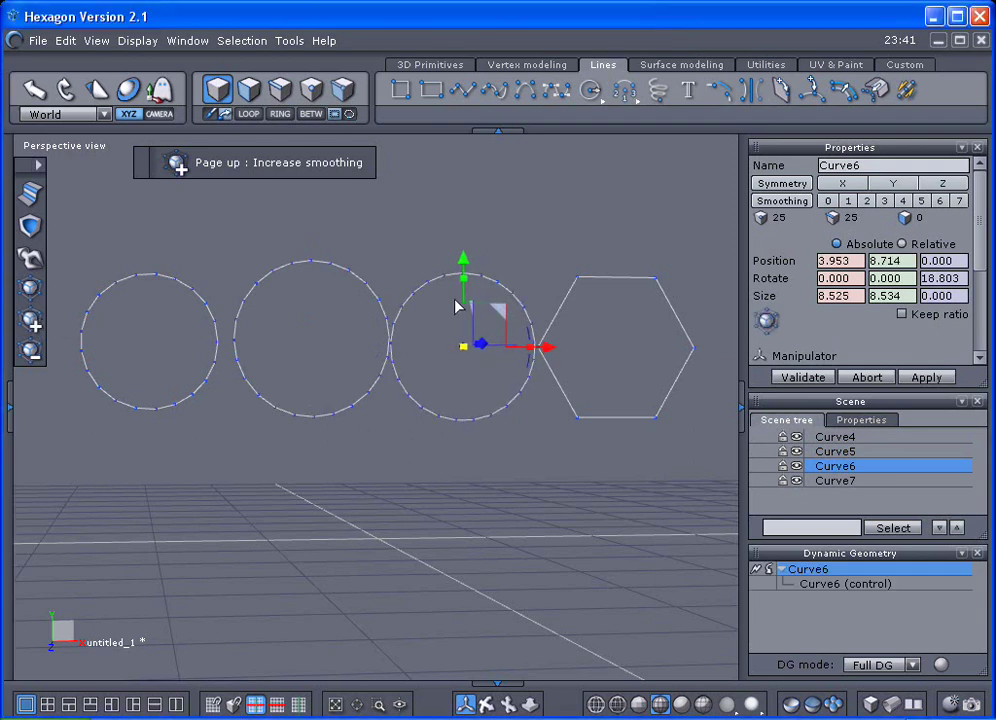
drag(465, 258, 466, 226)
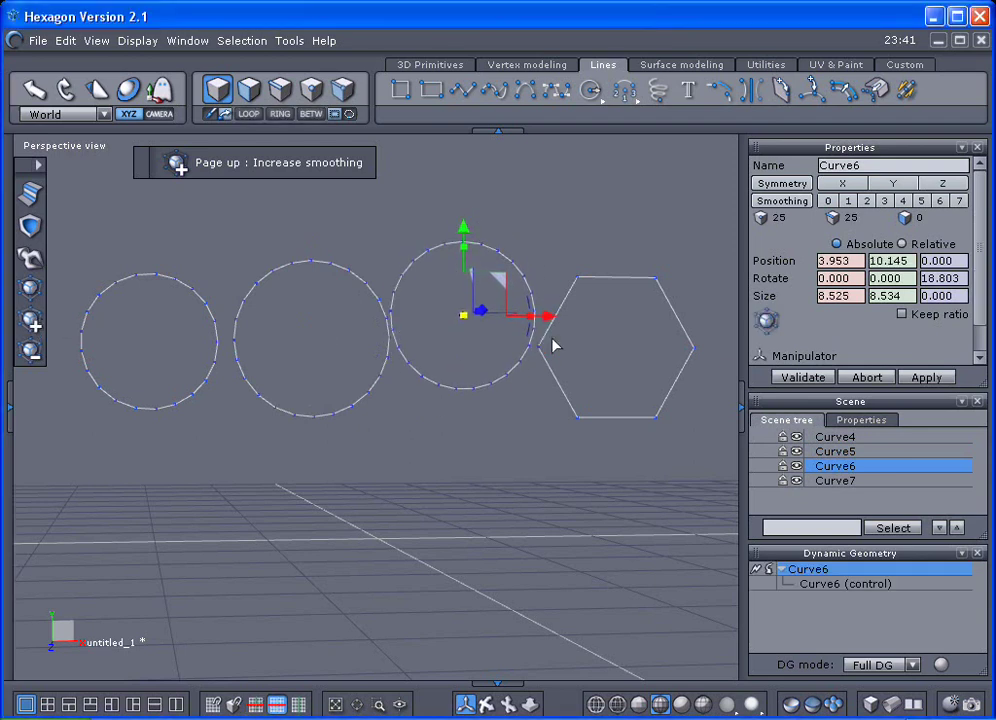
drag(551, 318, 565, 318)
- Move the hexagon to about X 12.86, Y 11.20 and smooth it into a 24-point near-circle
click(674, 312)
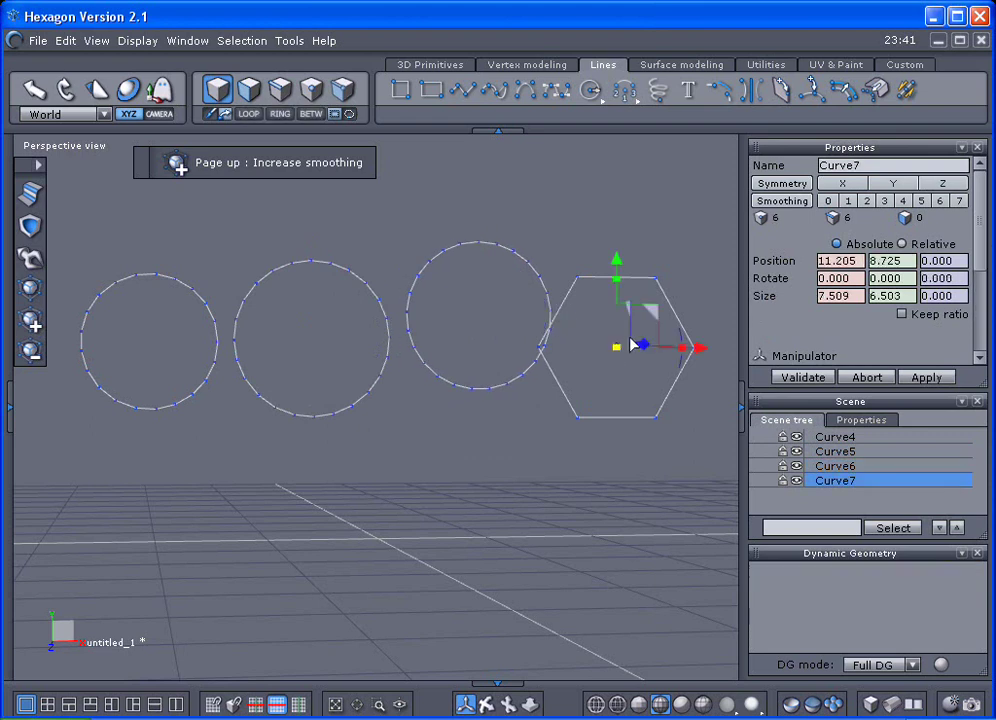
drag(651, 307, 687, 257)
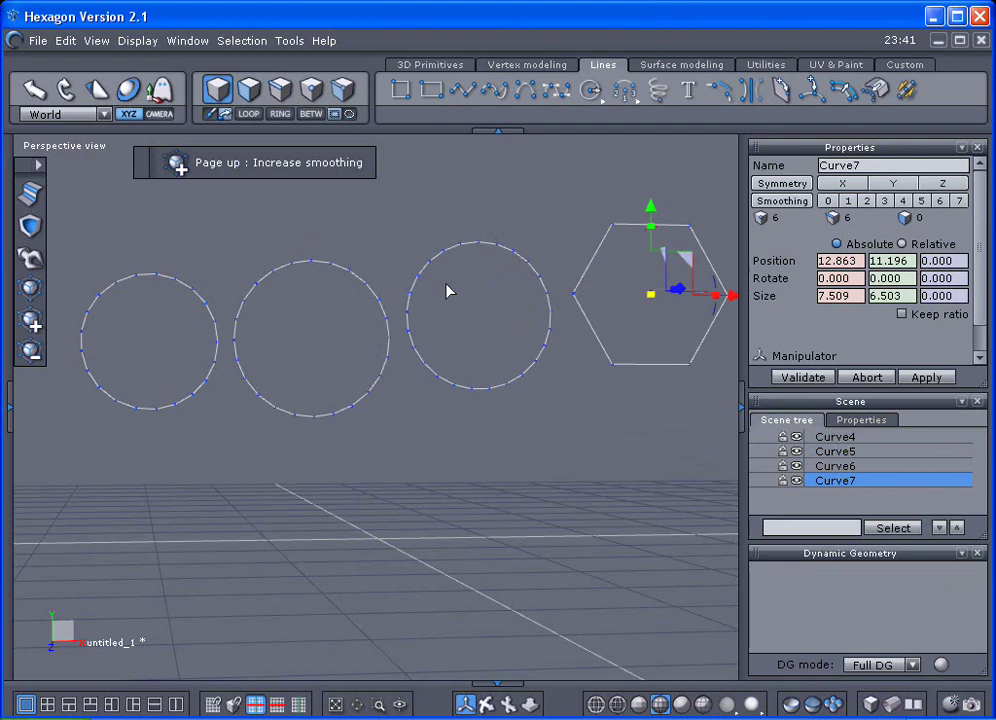
click(32, 324)
key(Page_Up)
key(Page_Up)
key(Page_Up)
key(Page_Up)
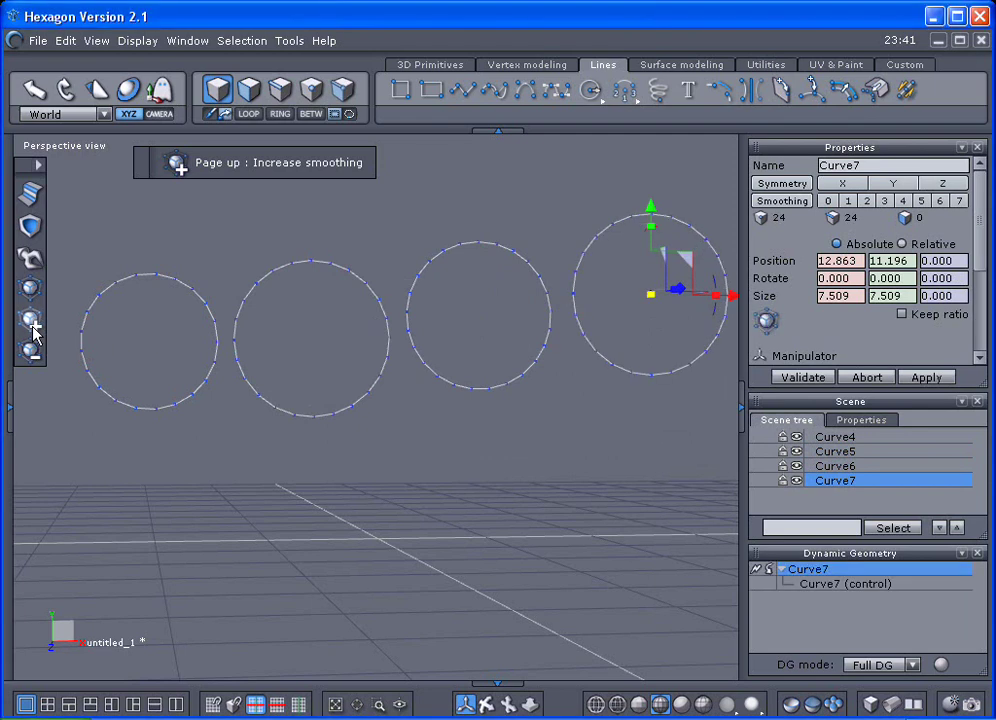
- Select each of the four smoothed curves in turn to compare their roundness and point counts
click(95, 458)
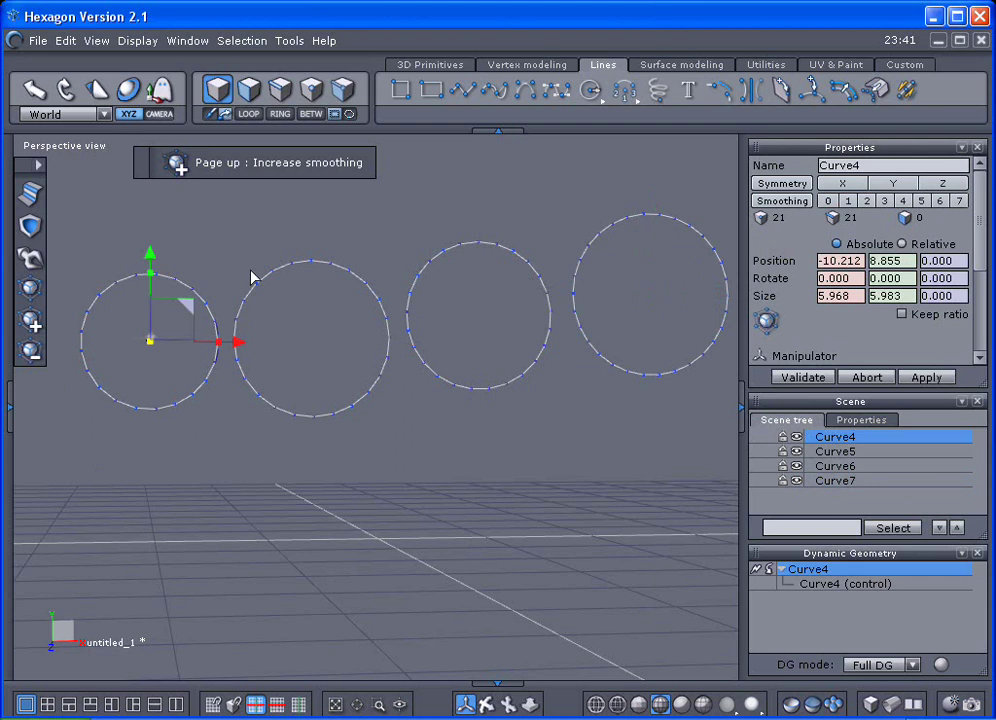
click(366, 336)
click(558, 301)
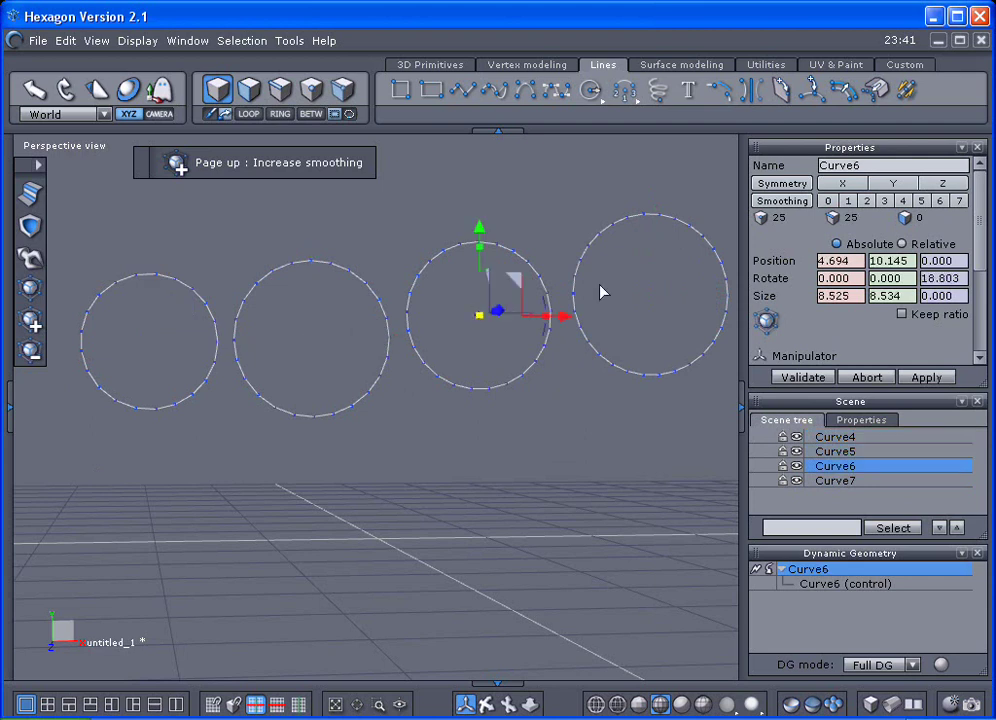
click(604, 289)
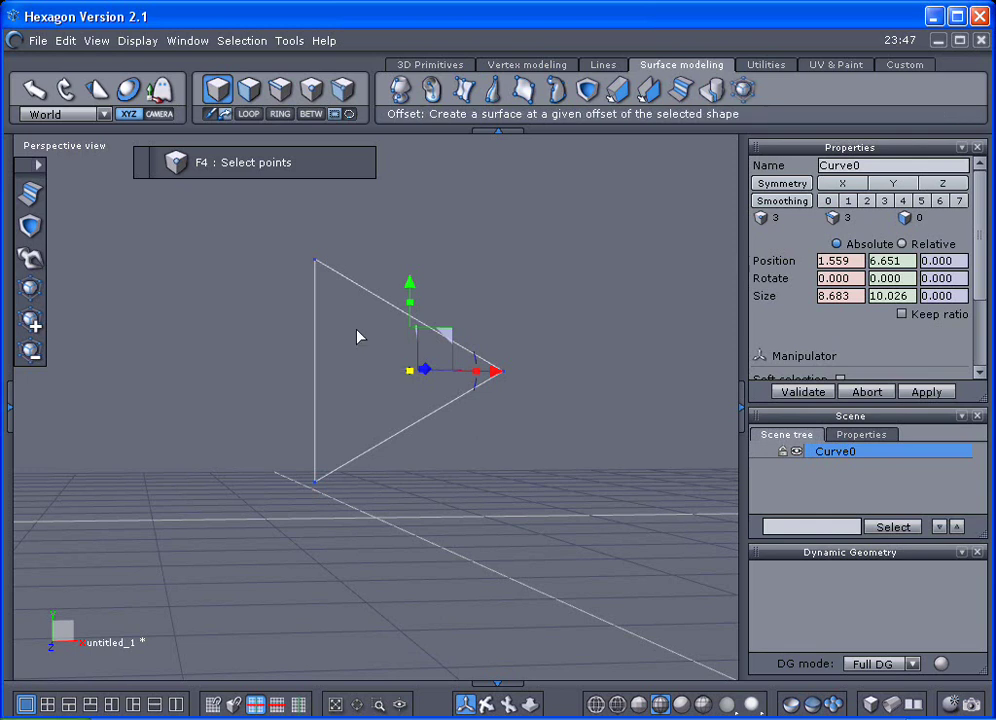
- Start the Smooth tool on the triangle and try breaking the smoothing per edge at its upper slanted side
click(740, 92)
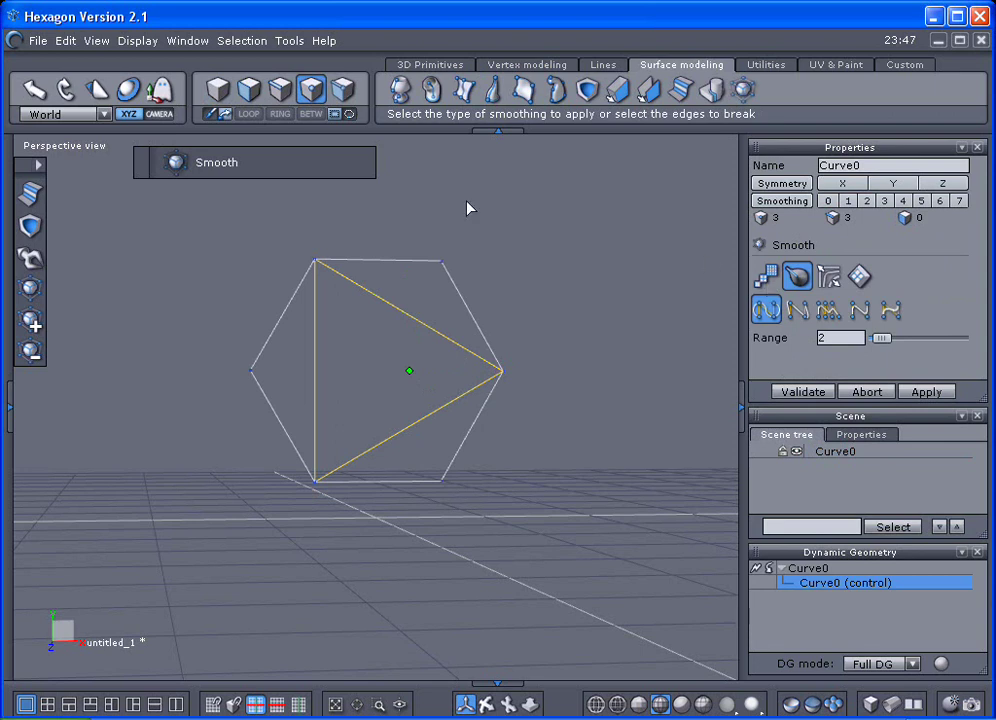
click(284, 92)
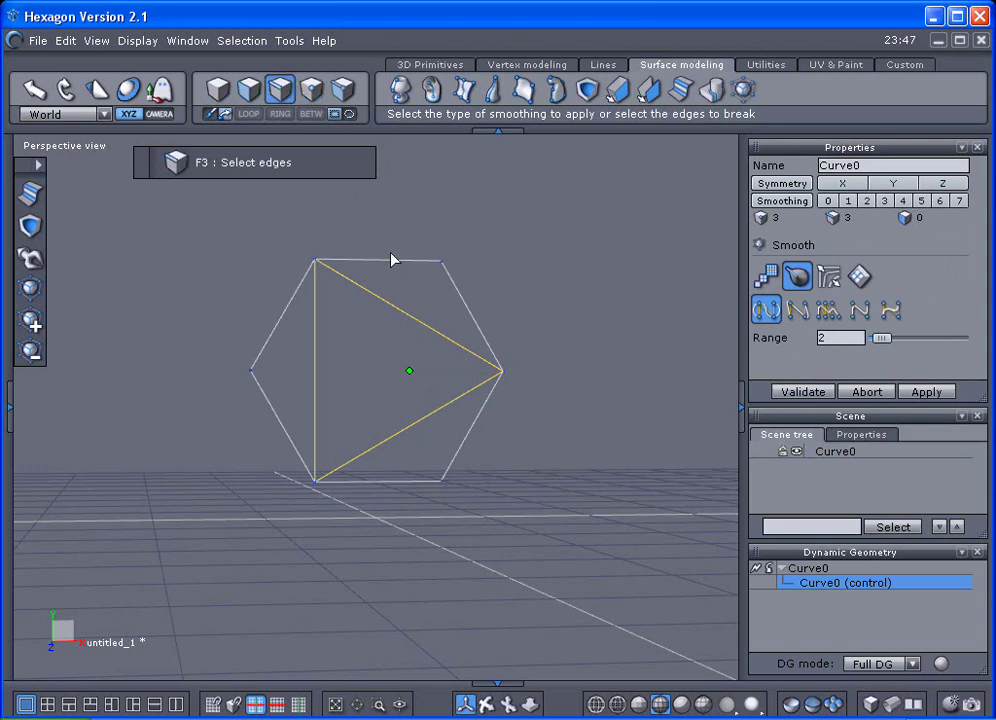
click(393, 264)
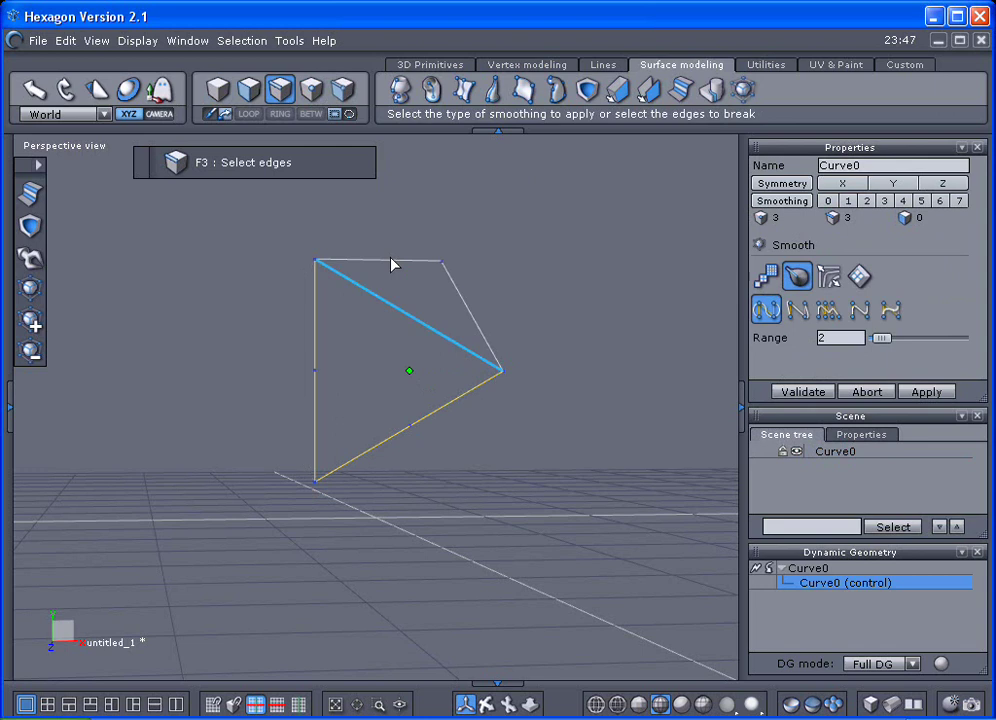
click(393, 264)
- Try breaking the smoothing at individual corner points of the triangle instead of its edges
click(311, 90)
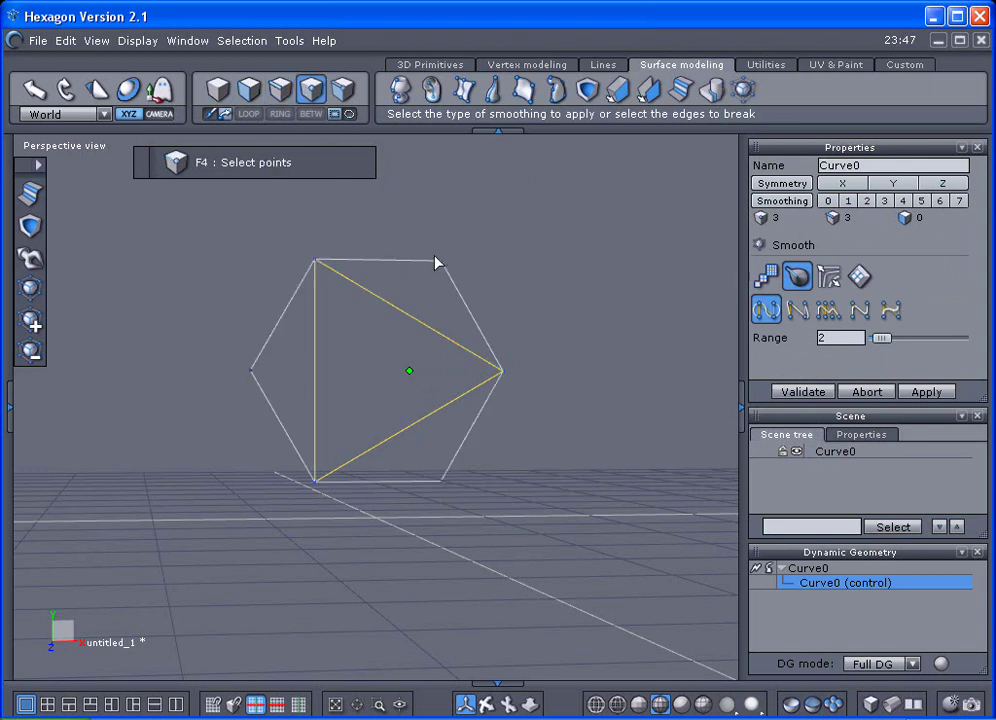
click(441, 266)
click(433, 295)
click(502, 372)
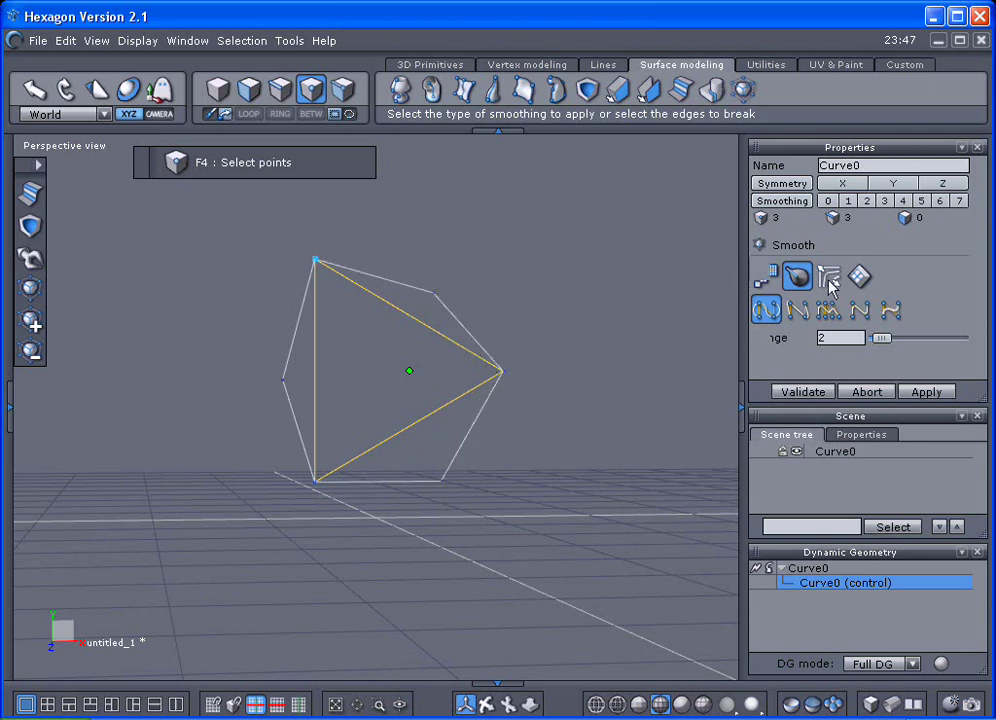
- Try the point-blending smoothing mode on the triangle's right and lower corner points
click(828, 276)
click(436, 298)
click(505, 373)
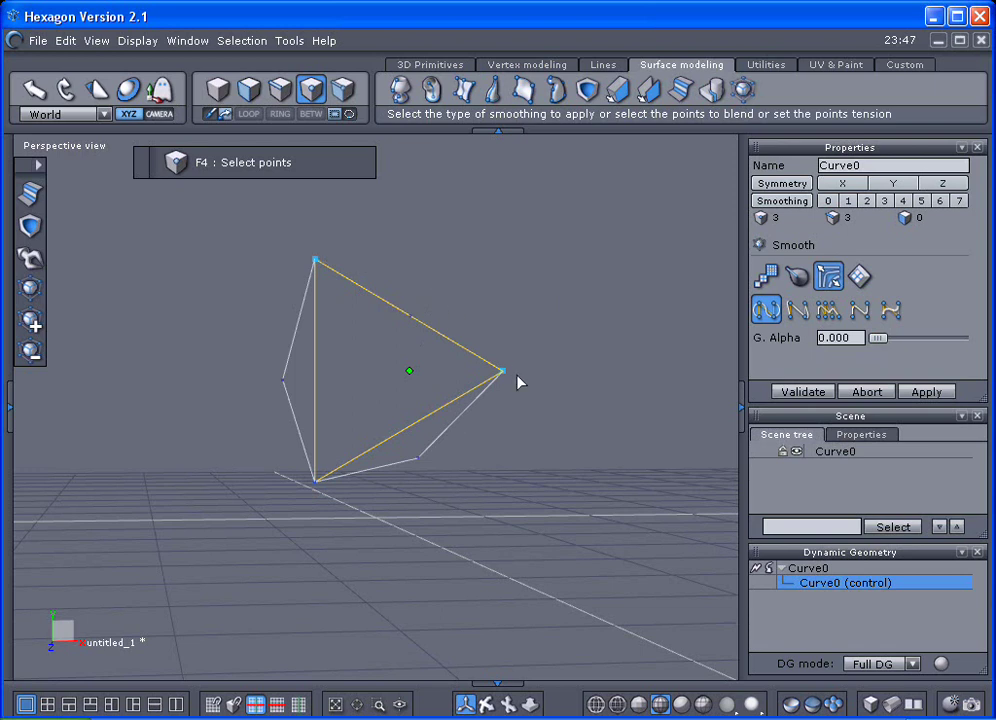
click(503, 373)
click(503, 373)
click(315, 483)
click(315, 483)
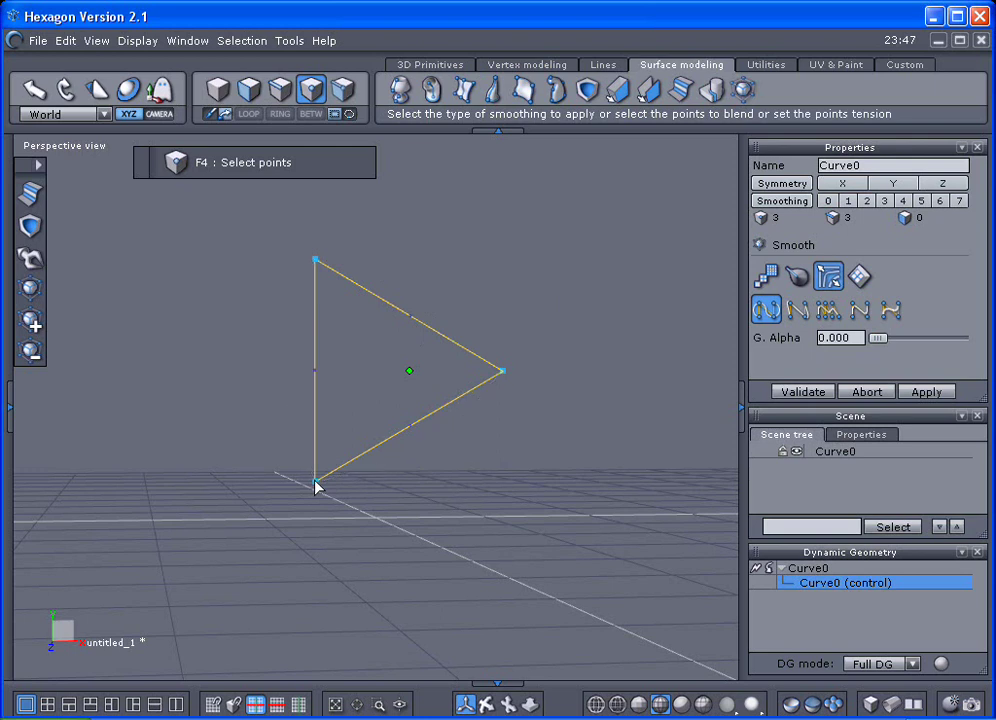
click(315, 483)
- Try the face-based smoothing mode on selected parts of the triangle
click(860, 278)
click(505, 378)
click(284, 389)
click(283, 389)
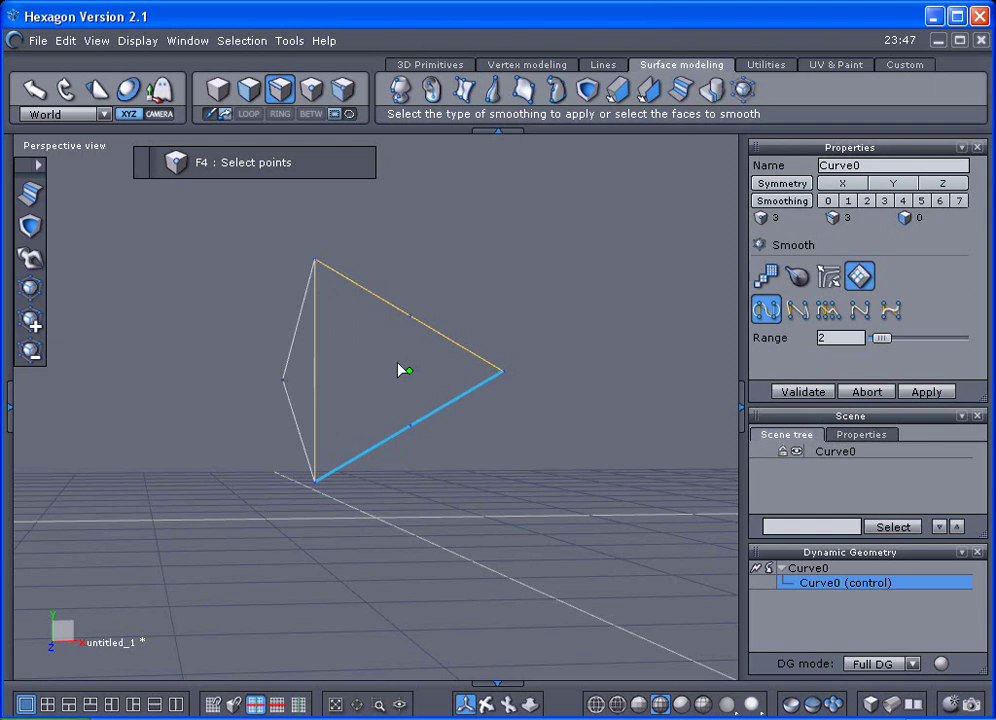
- Try the first three smoothing types on the whole triangle with a range of 4, and abort the Smooth tool
click(798, 311)
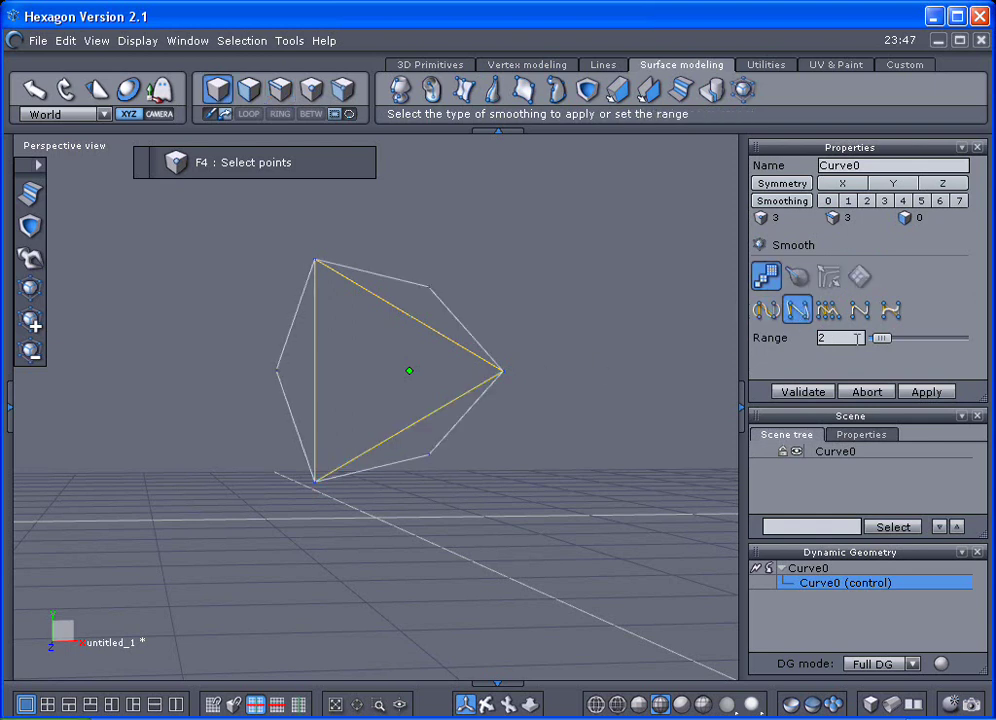
drag(884, 339, 890, 342)
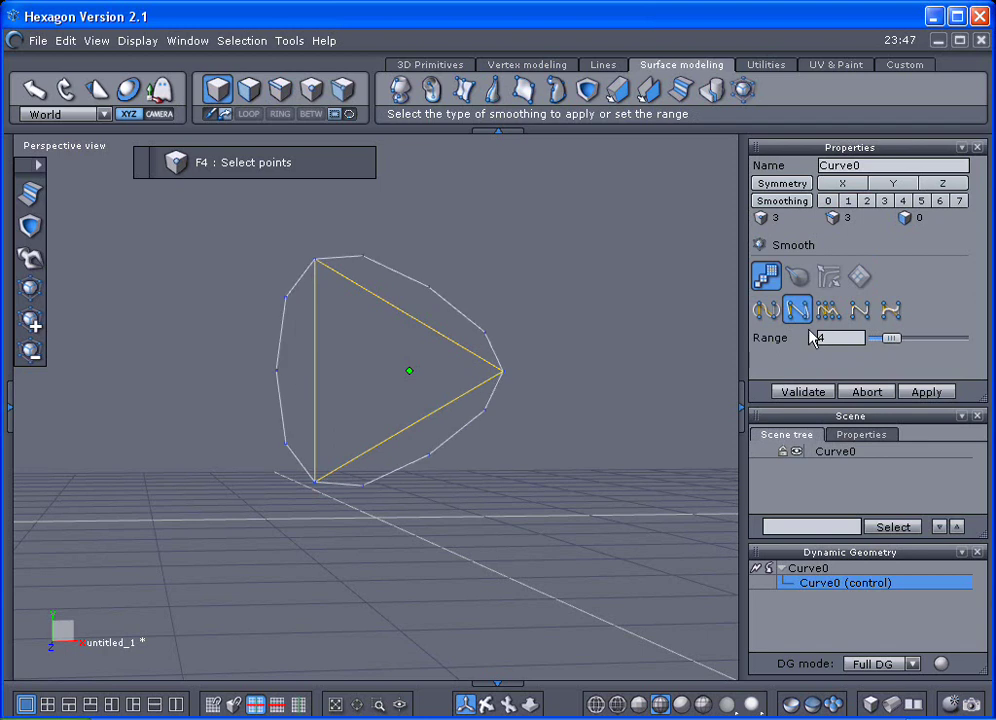
click(783, 311)
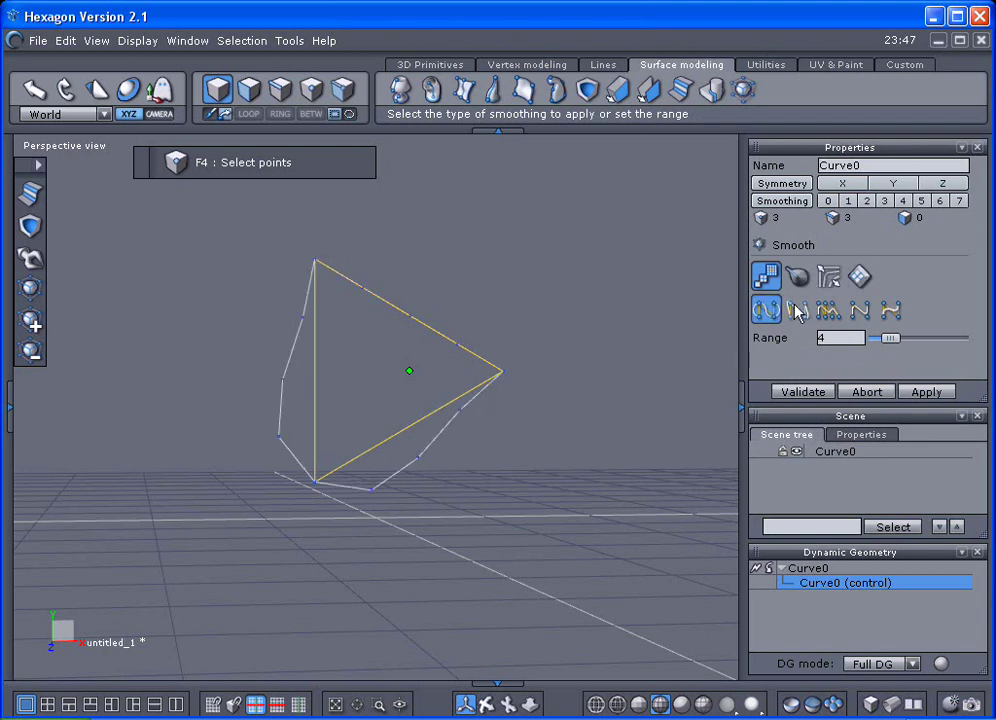
click(797, 311)
click(828, 311)
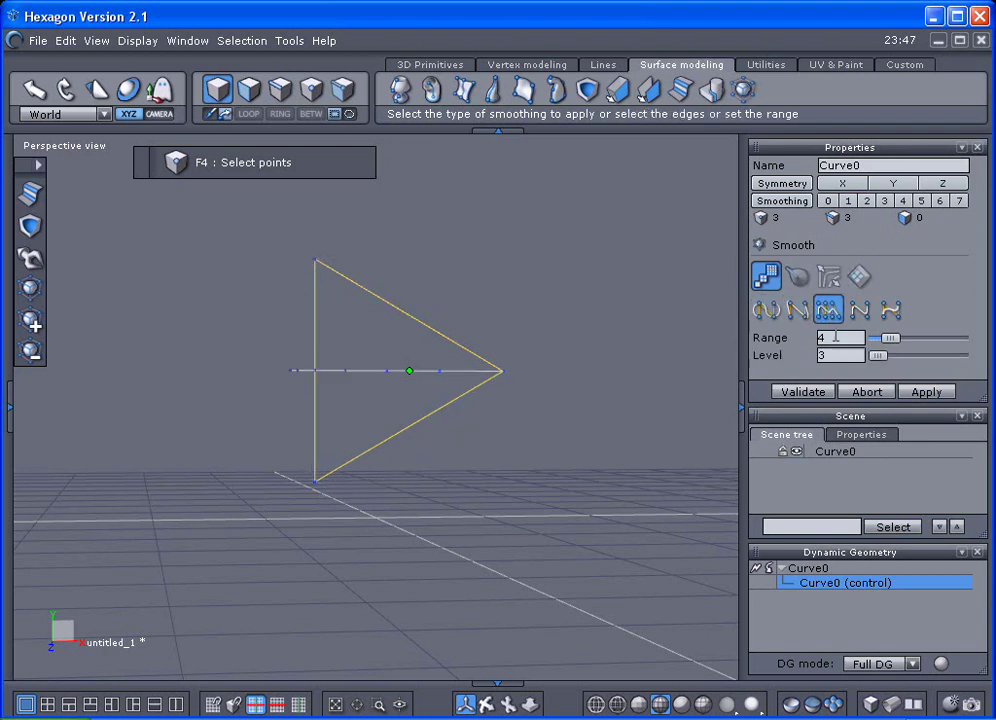
click(857, 391)
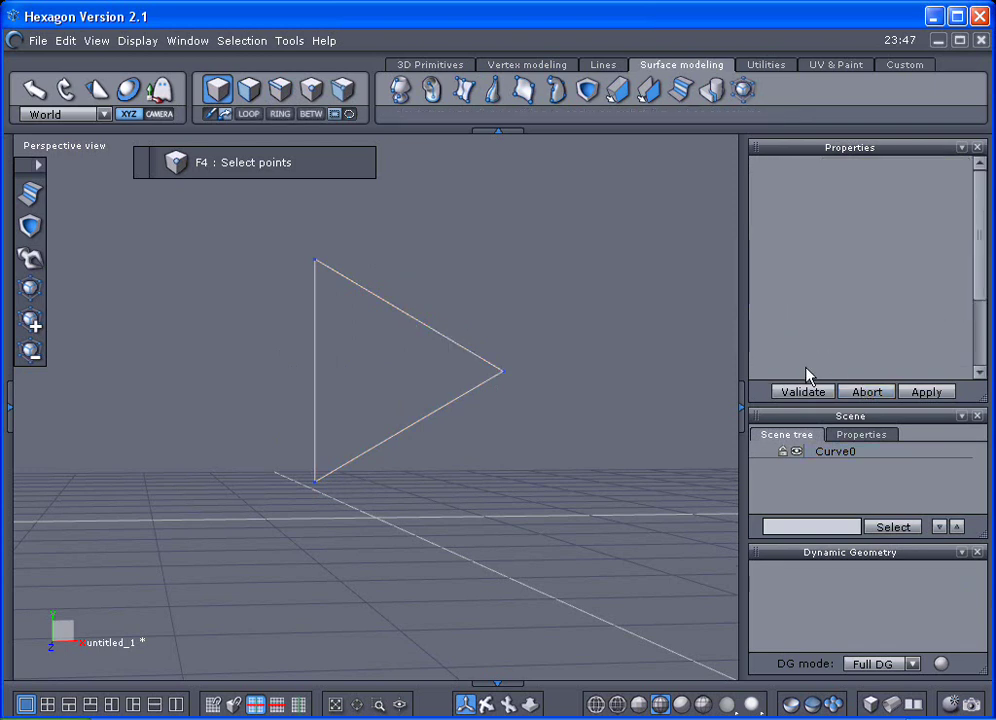
- Delete the triangle curve from the scene
click(444, 363)
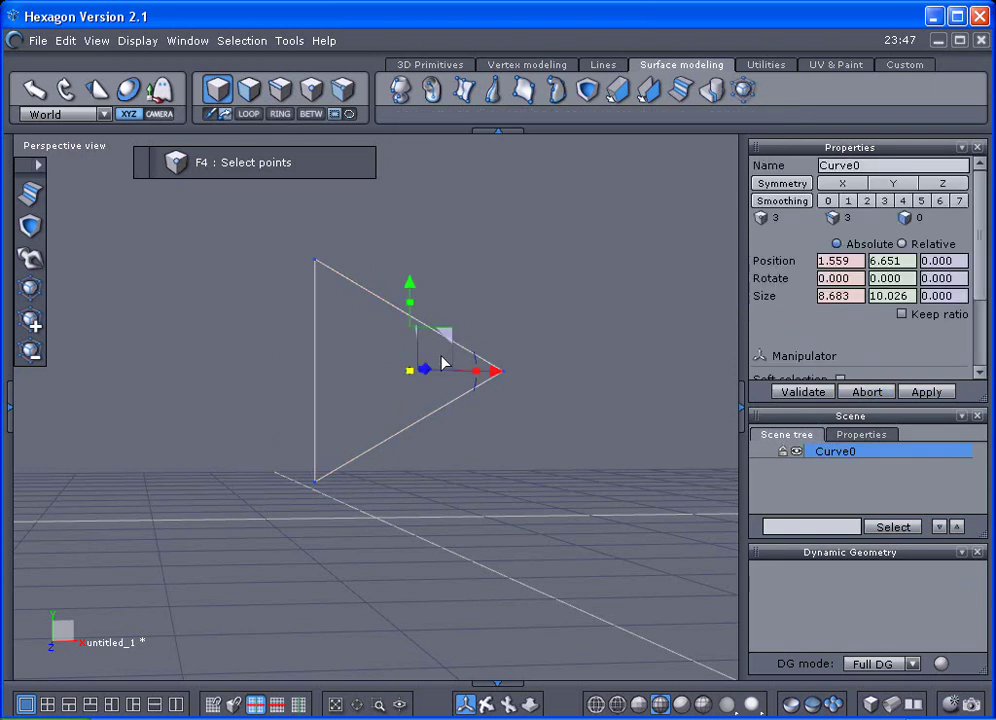
key(Delete)
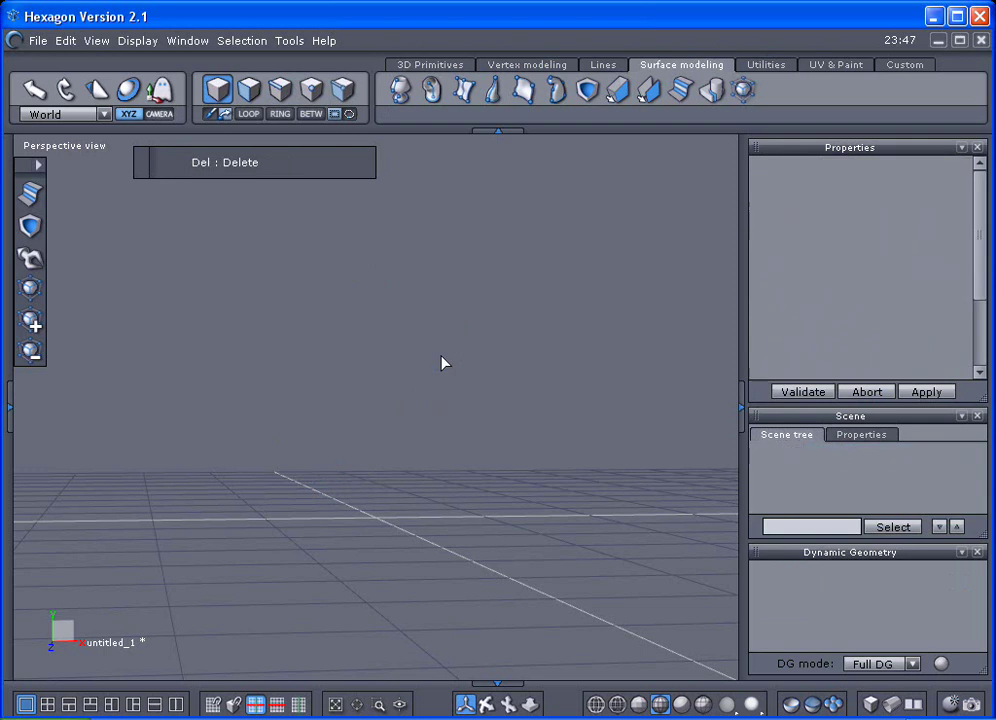
- Draw a four-point S-shaped interpolated curve about 8.05 wide and 10.01 high above the grid
click(598, 66)
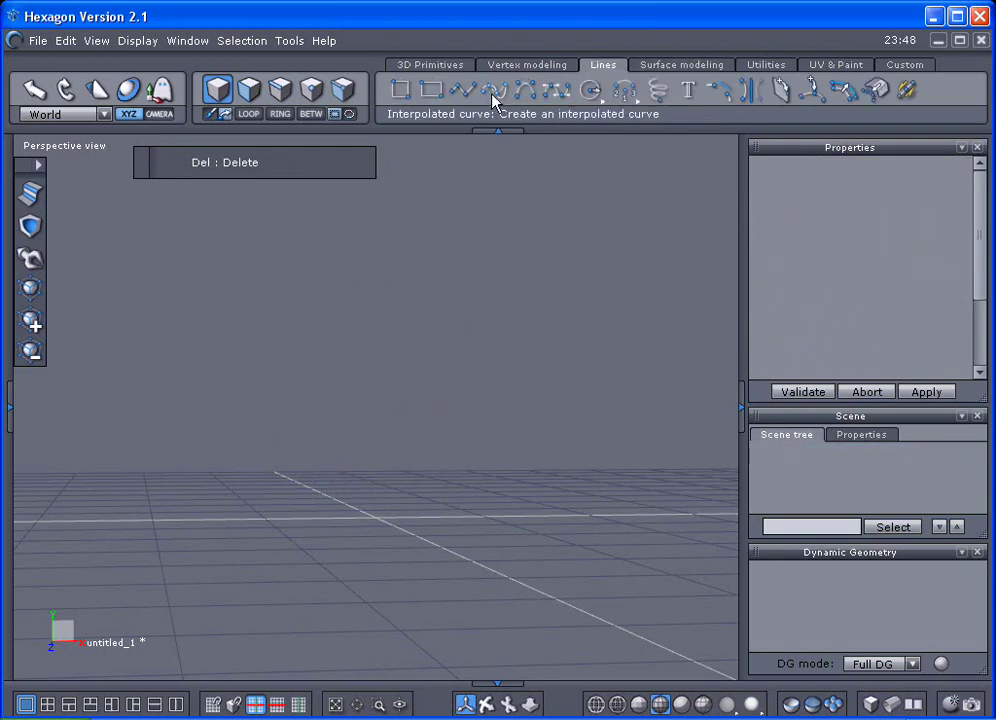
click(493, 93)
click(472, 235)
click(363, 294)
click(501, 398)
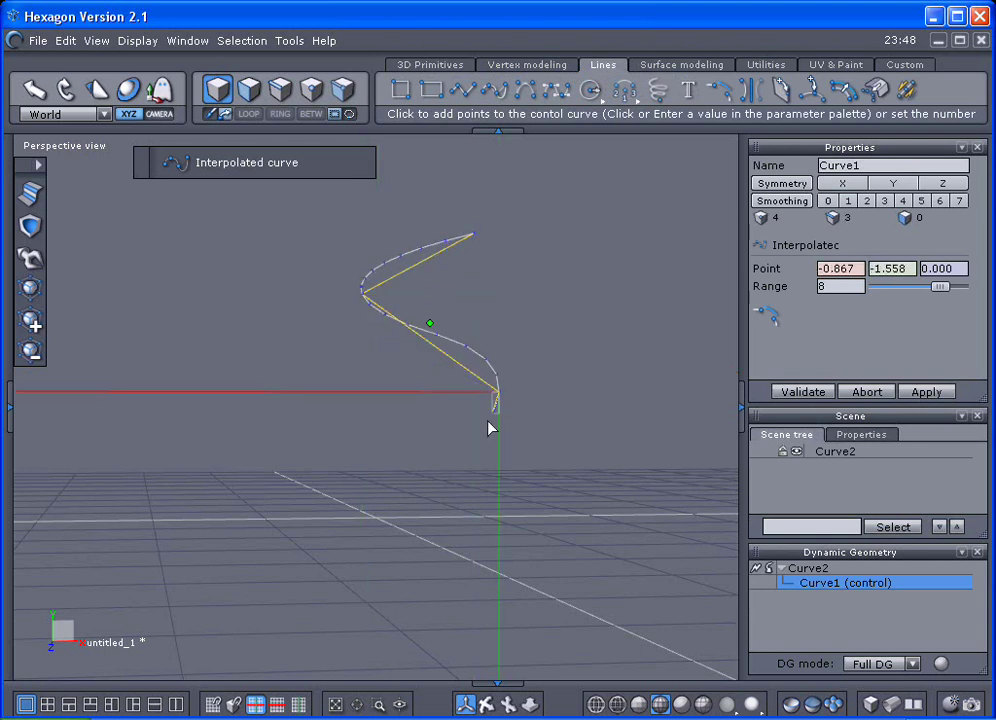
click(331, 456)
key(space)
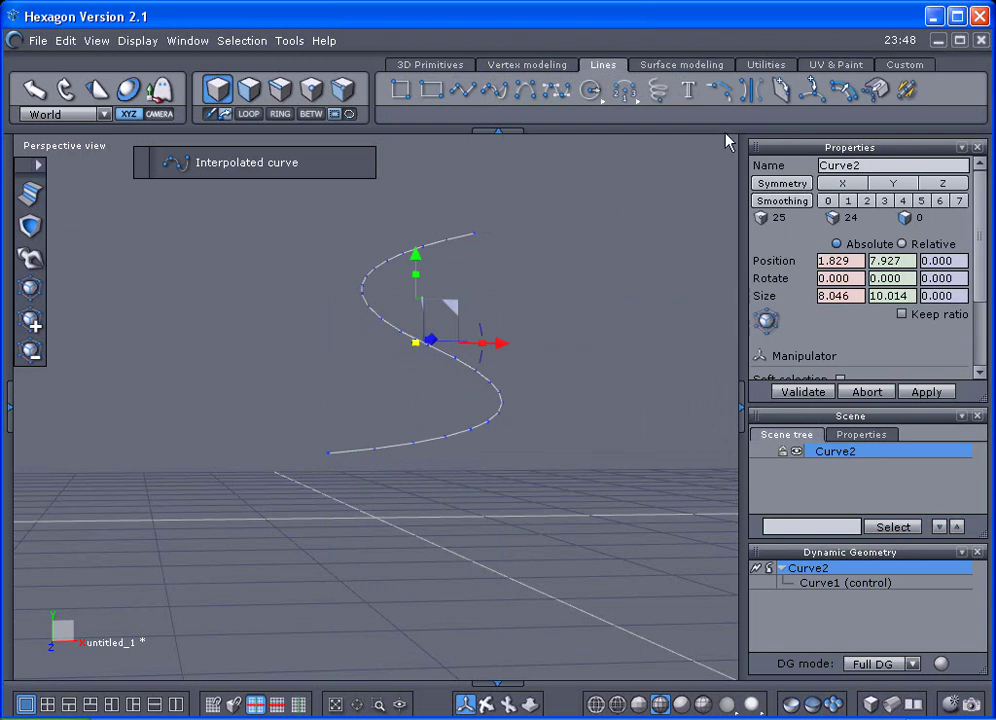
- Smooth the S-shaped curve with the first smoothing type, trying a range of 9, and validate it with a range of 1
click(684, 64)
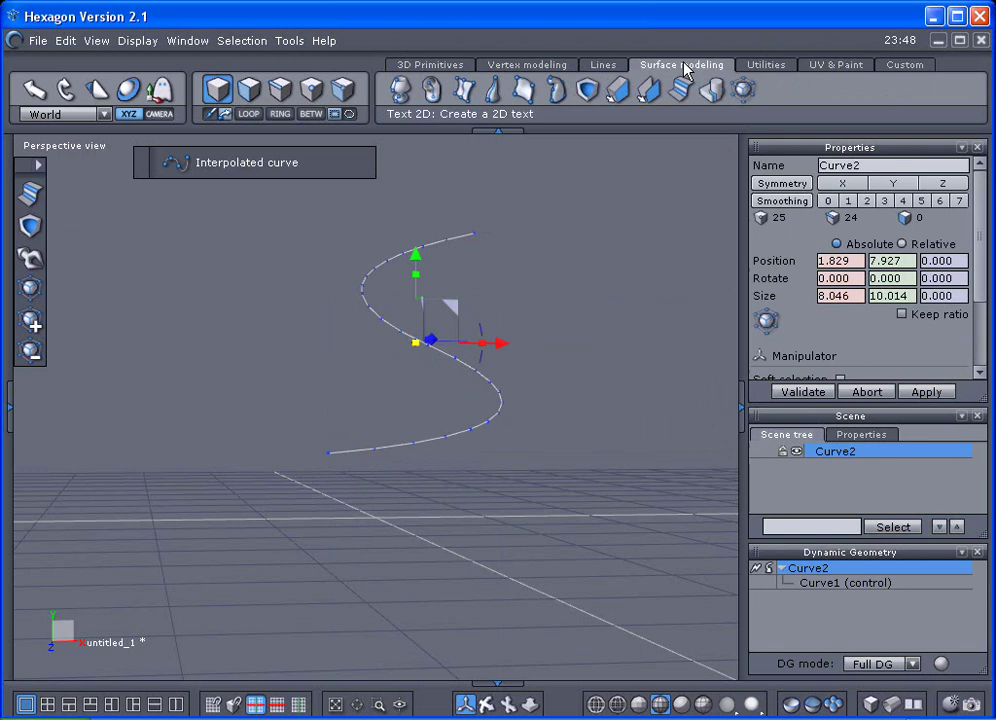
click(741, 92)
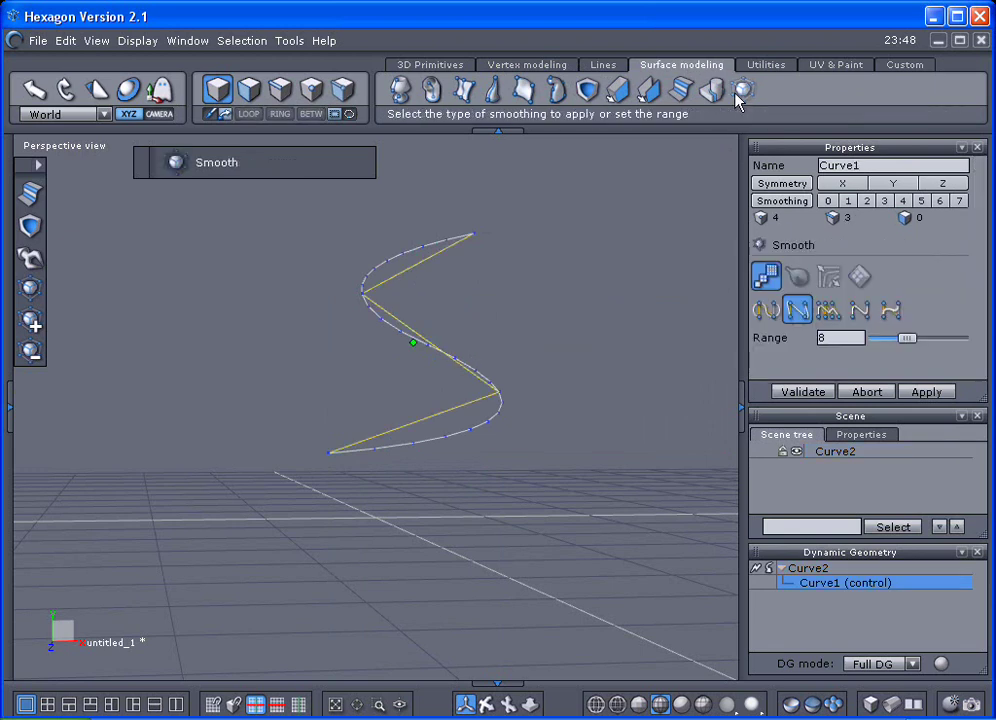
click(766, 310)
mouse_move(908, 342)
mouse_down()
mouse_move(880, 339)
mouse_move(912, 340)
mouse_up()
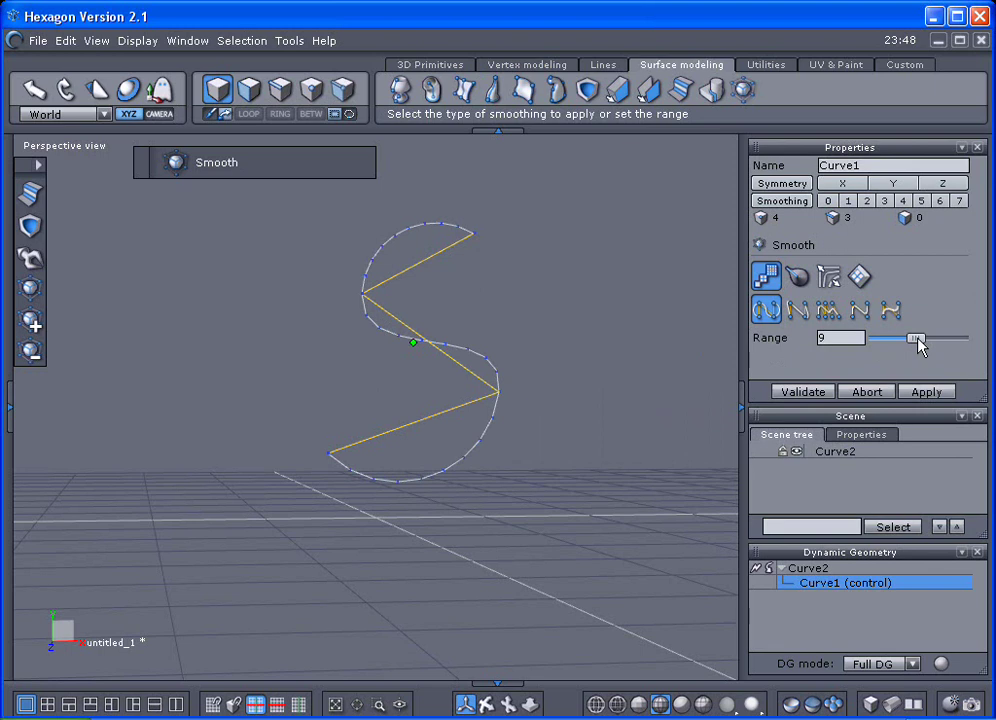
drag(918, 345, 863, 340)
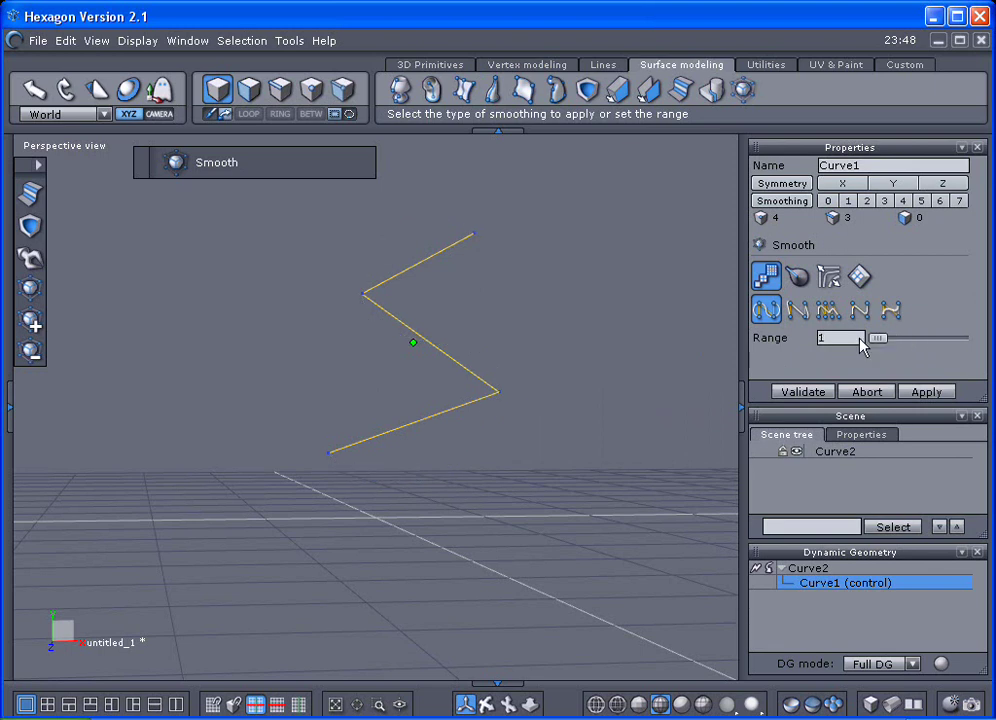
click(796, 394)
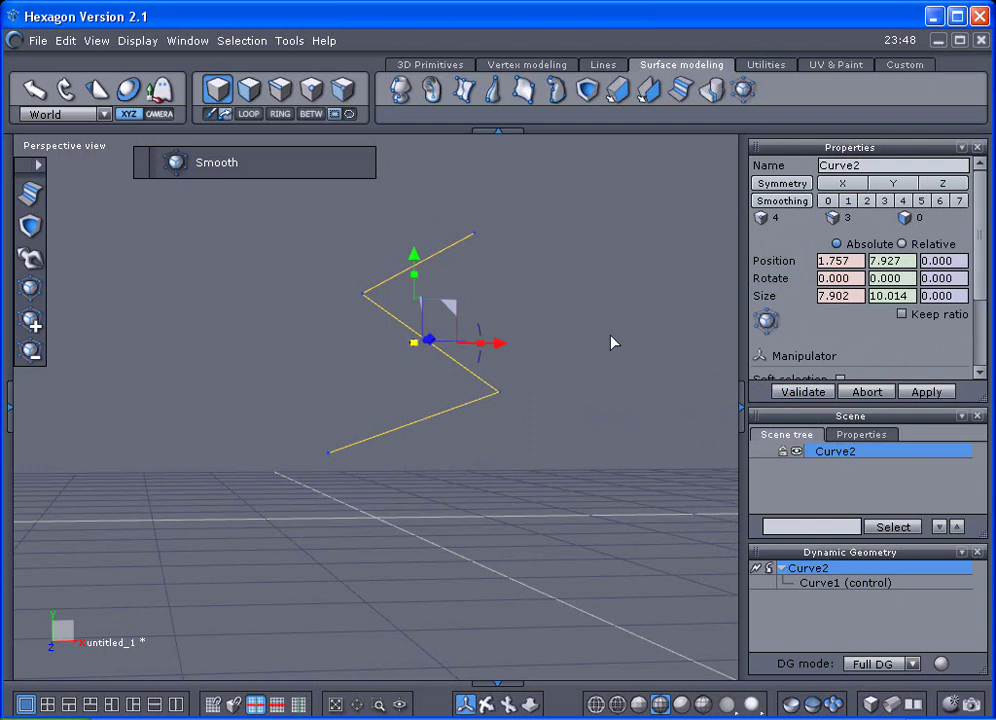
- Duplicate the zigzag curve, move the copy along negative X beside the original, and select the original
key(ctrl+c)
key(ctrl+v)
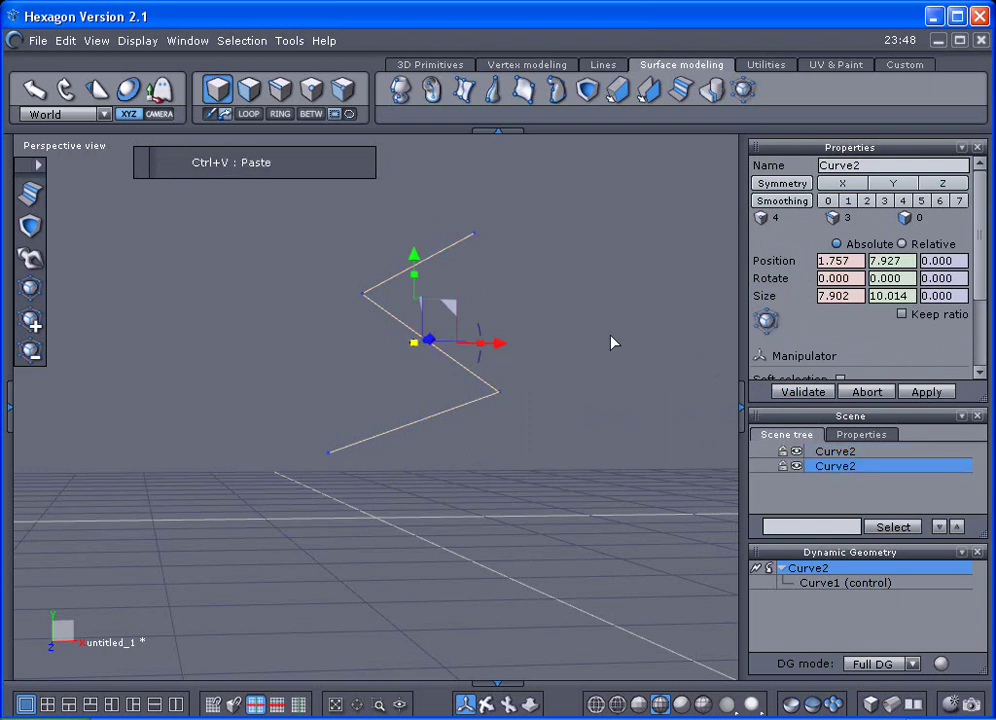
drag(503, 346, 373, 342)
click(427, 338)
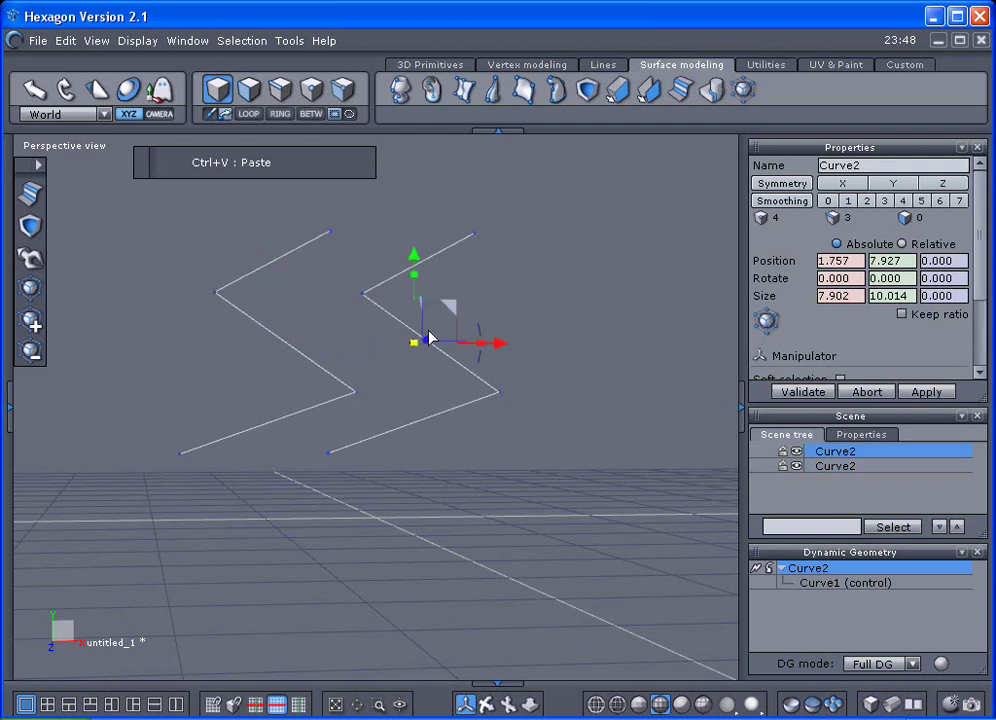
- Smooth the original zigzag curve with the first smoothing type at a range of 9 and validate it
click(585, 88)
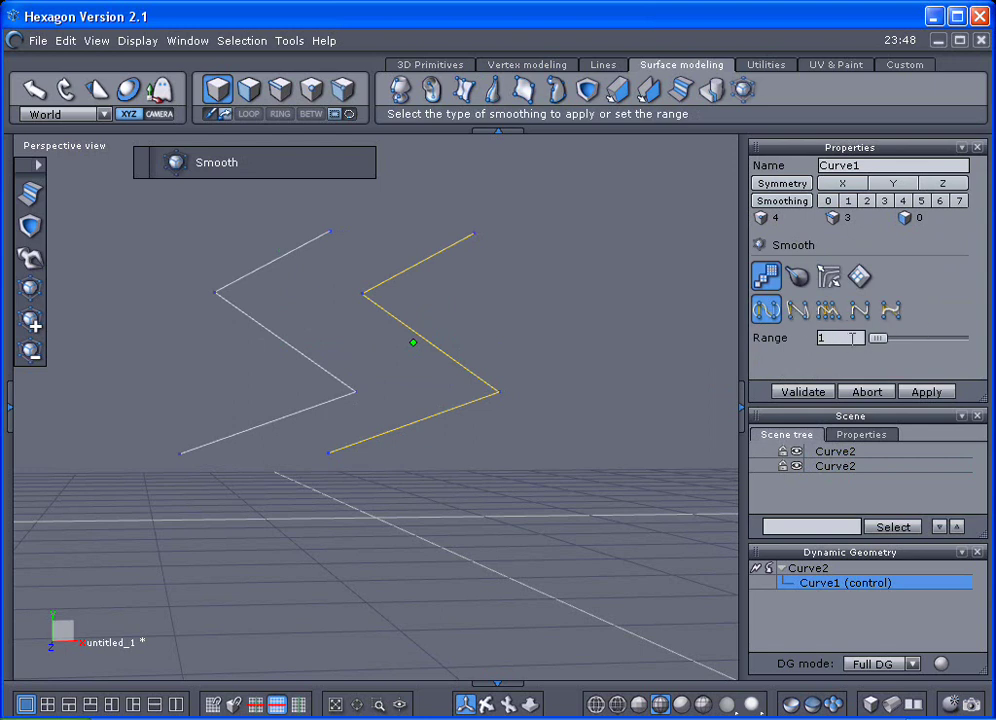
drag(878, 345, 913, 345)
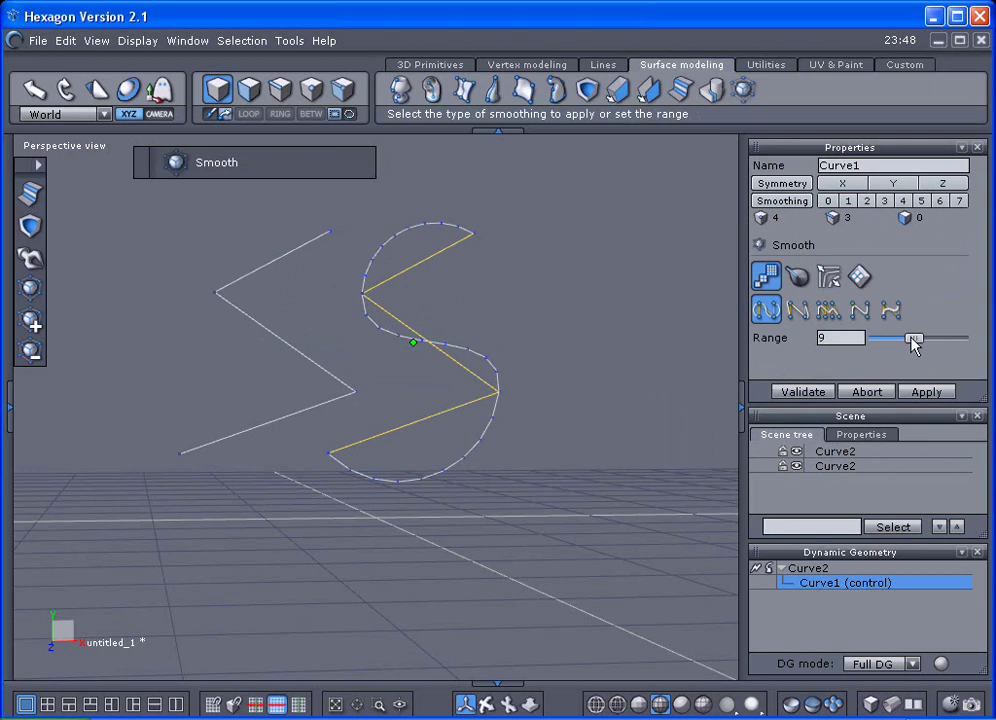
click(816, 393)
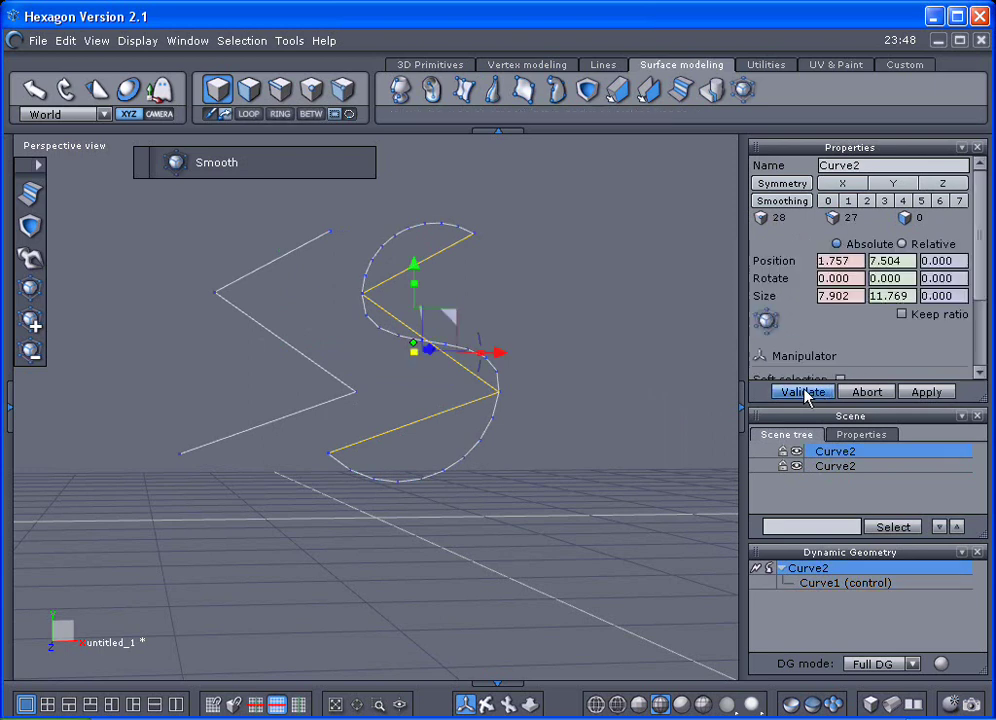
click(760, 569)
- Increase the zigzag copy's smoothing level by level to match the original S-curve, and slide it along X over the original to compare them
click(303, 373)
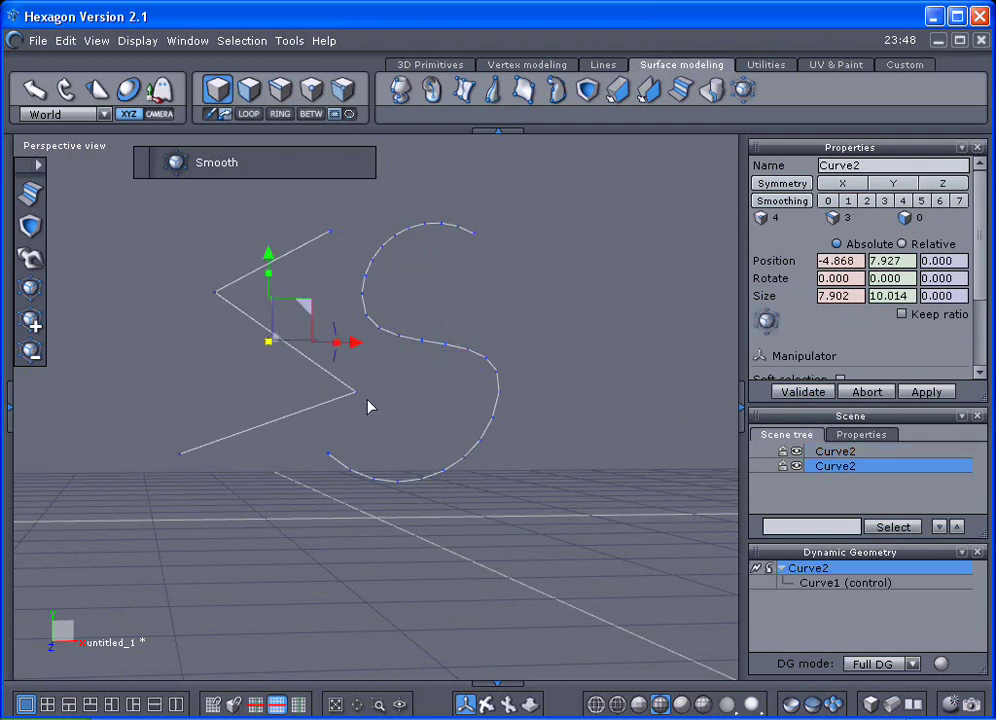
click(30, 321)
key(Page_Up)
key(Page_Up)
key(Page_Up)
key(Page_Up)
key(Page_Up)
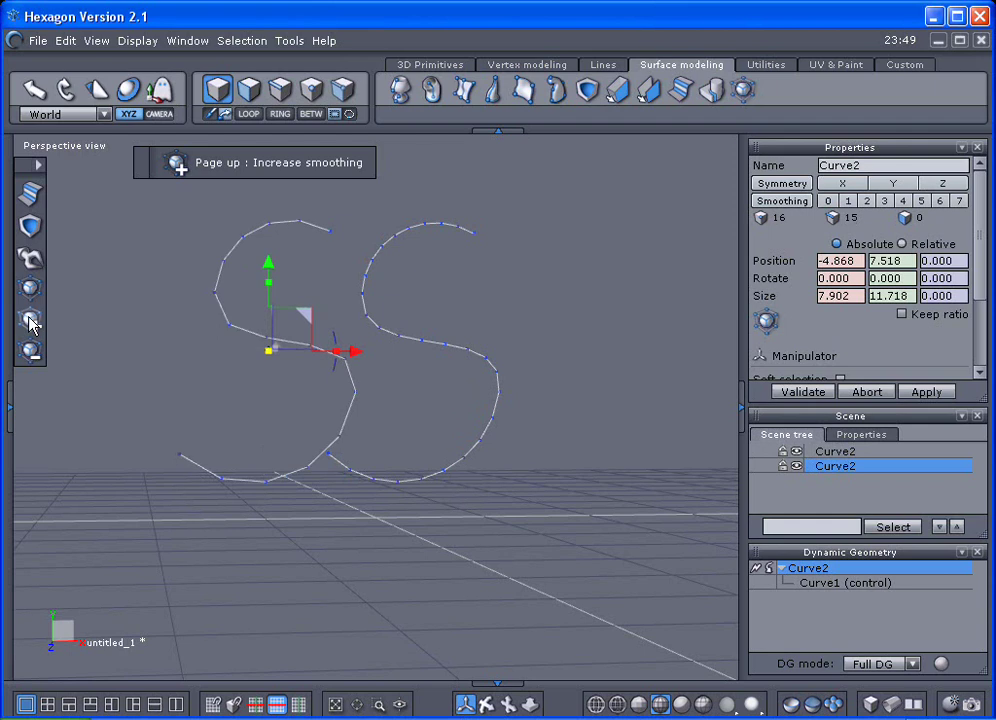
key(Page_Up)
key(Page_Up)
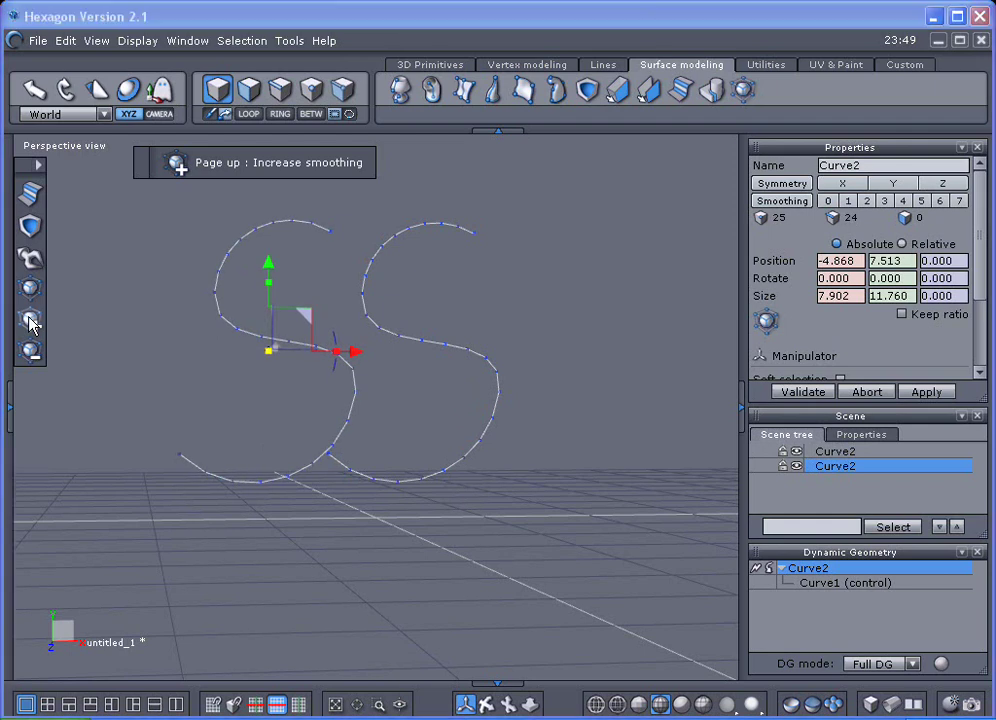
drag(365, 354, 497, 358)
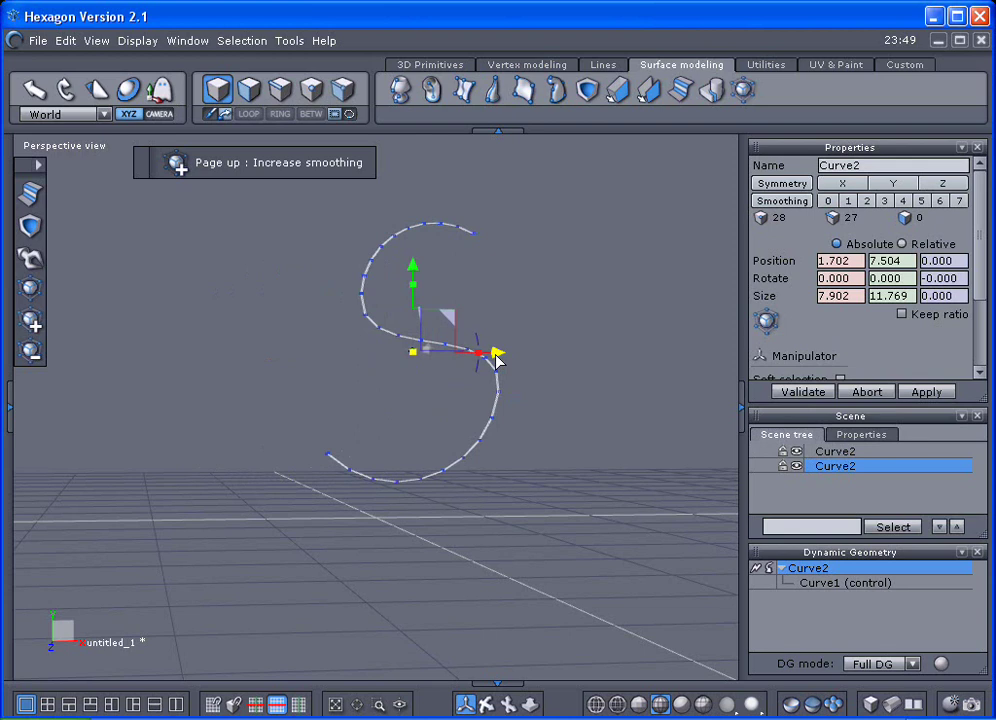
drag(490, 357, 325, 355)
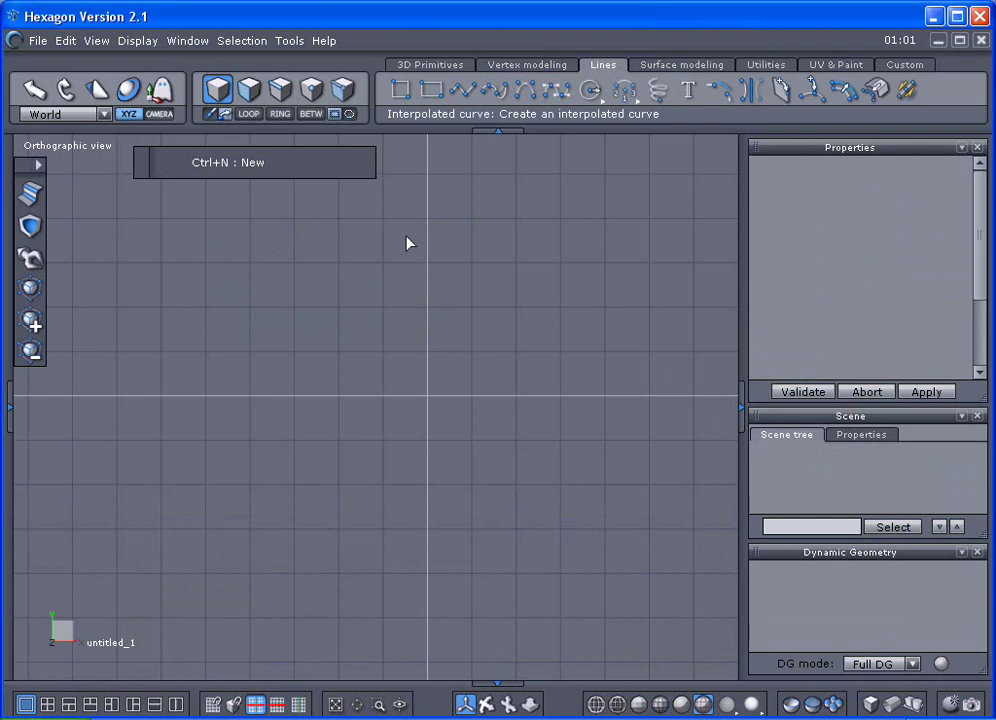
- Draw a symmetric three-point interpolated arch about 60.62 wide and 15.46 high in the empty scene
click(494, 92)
click(346, 507)
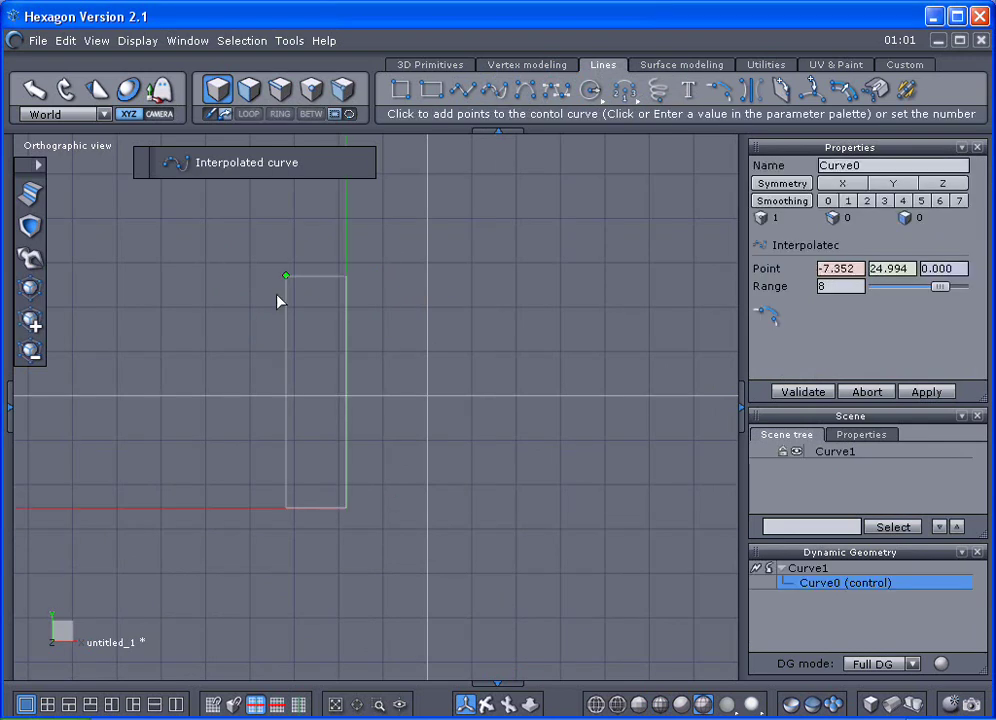
click(159, 396)
click(428, 261)
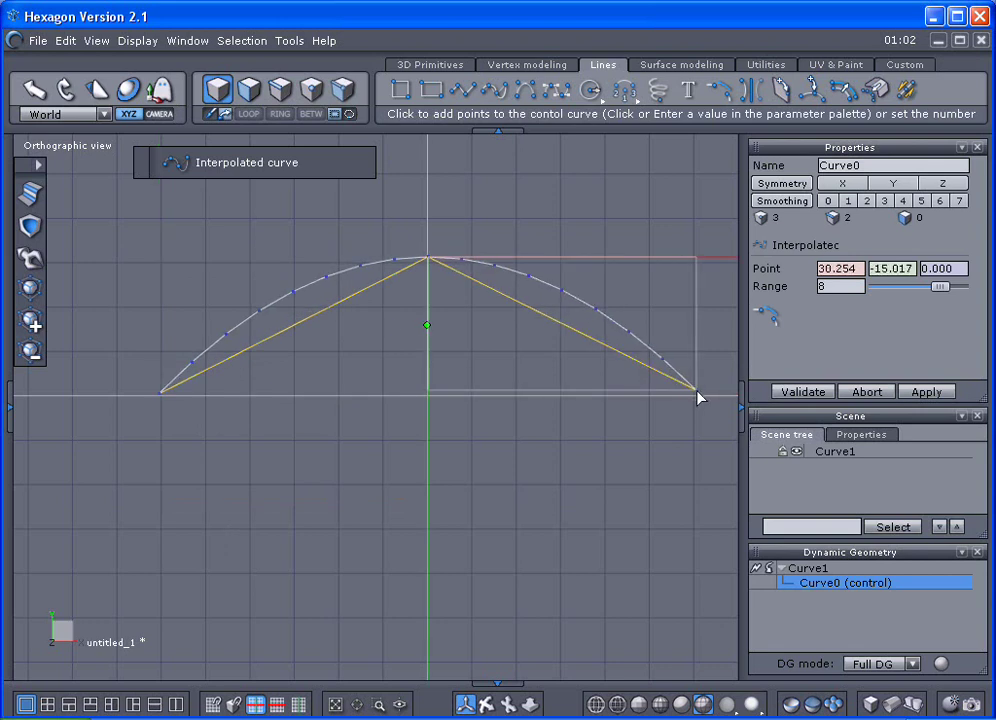
double_click(697, 397)
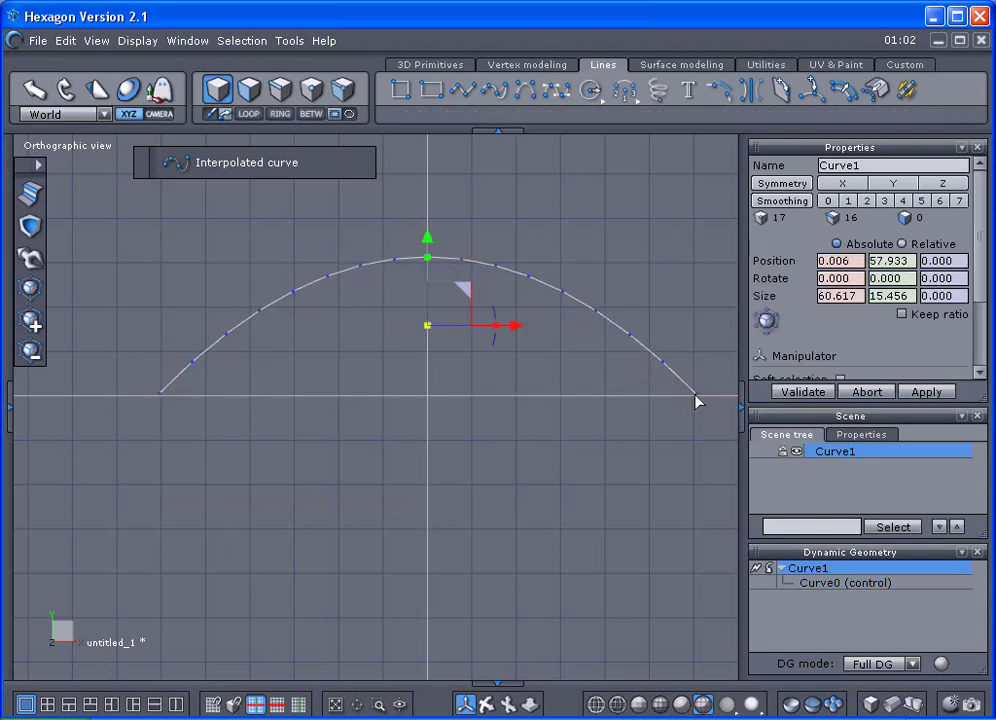
- Stretch the falling segment of the arch's control curve inward to a width of about 56.12, and raise the whole curve to about Y 66.04
click(787, 585)
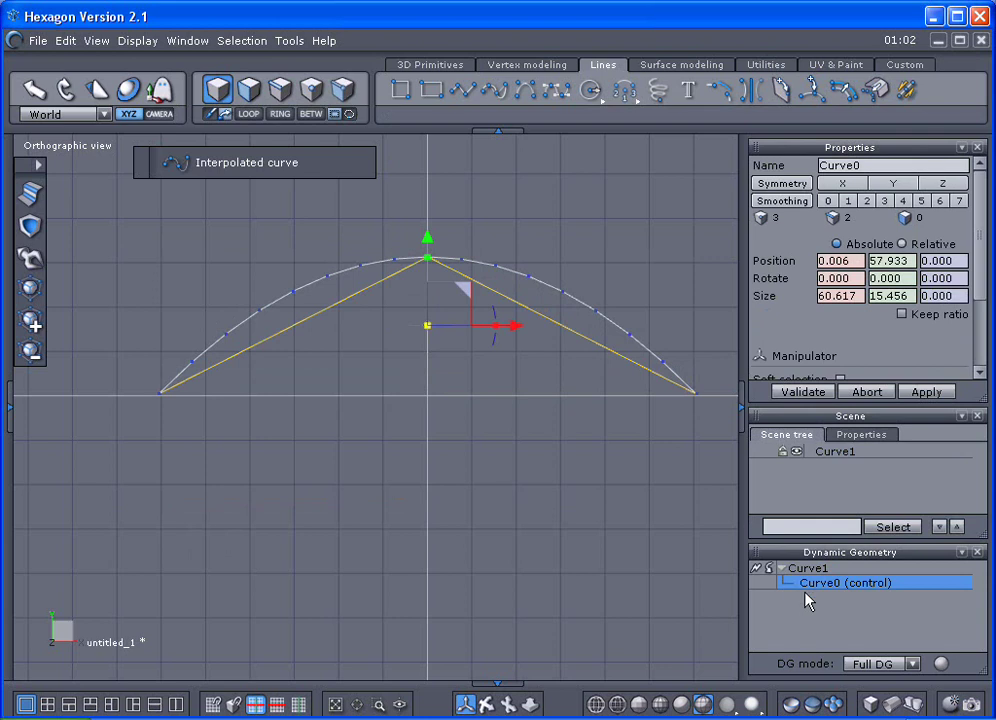
click(31, 262)
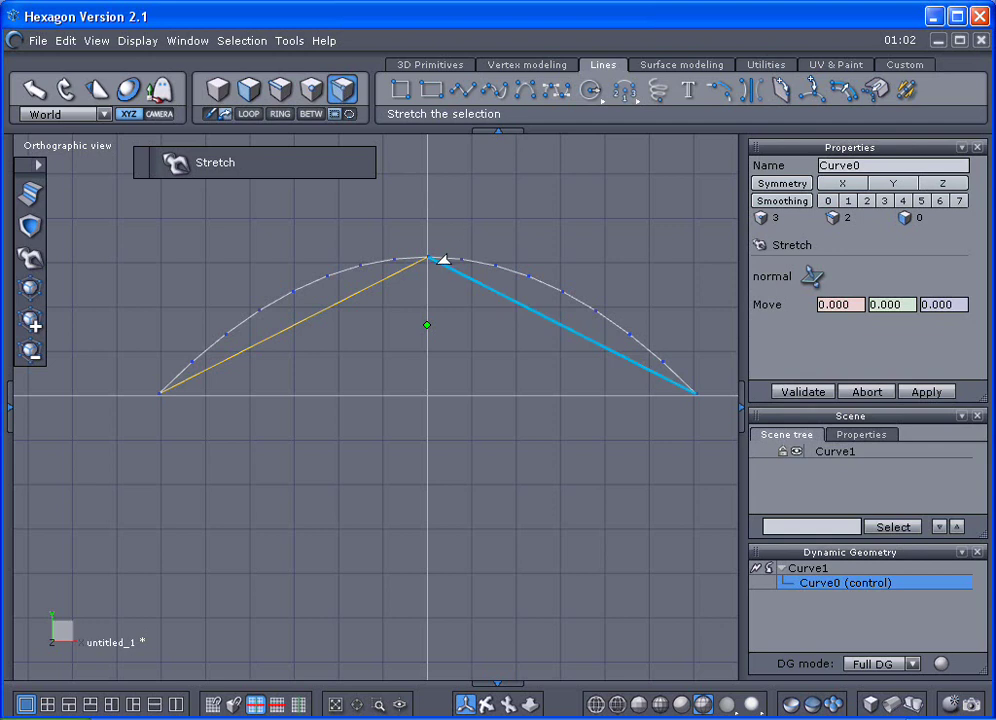
drag(442, 259, 395, 258)
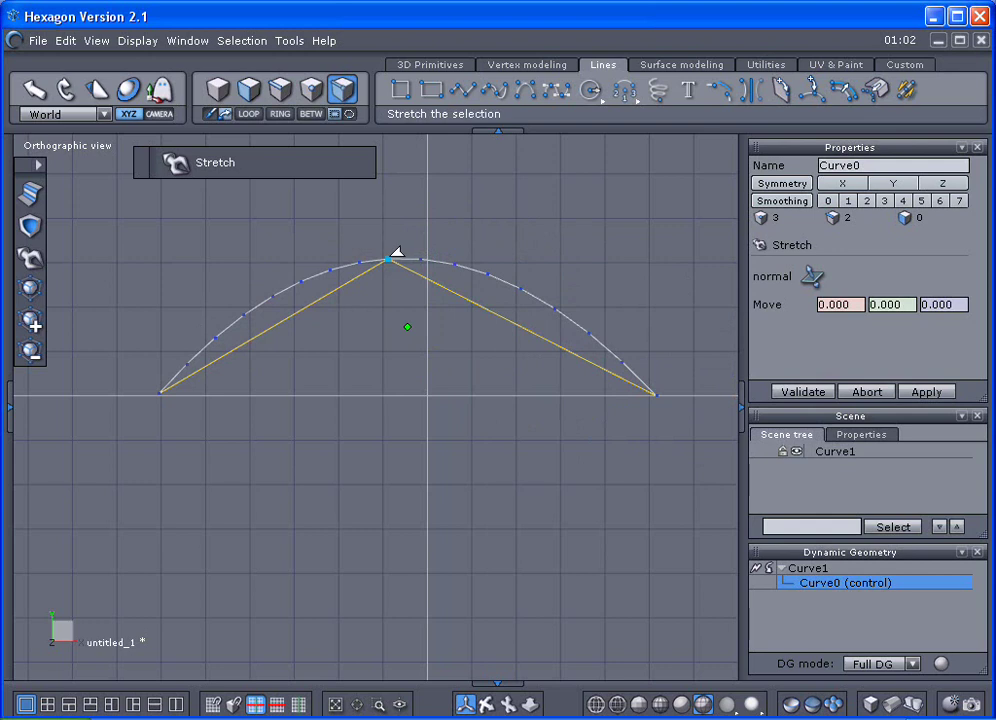
drag(393, 256, 407, 168)
click(783, 392)
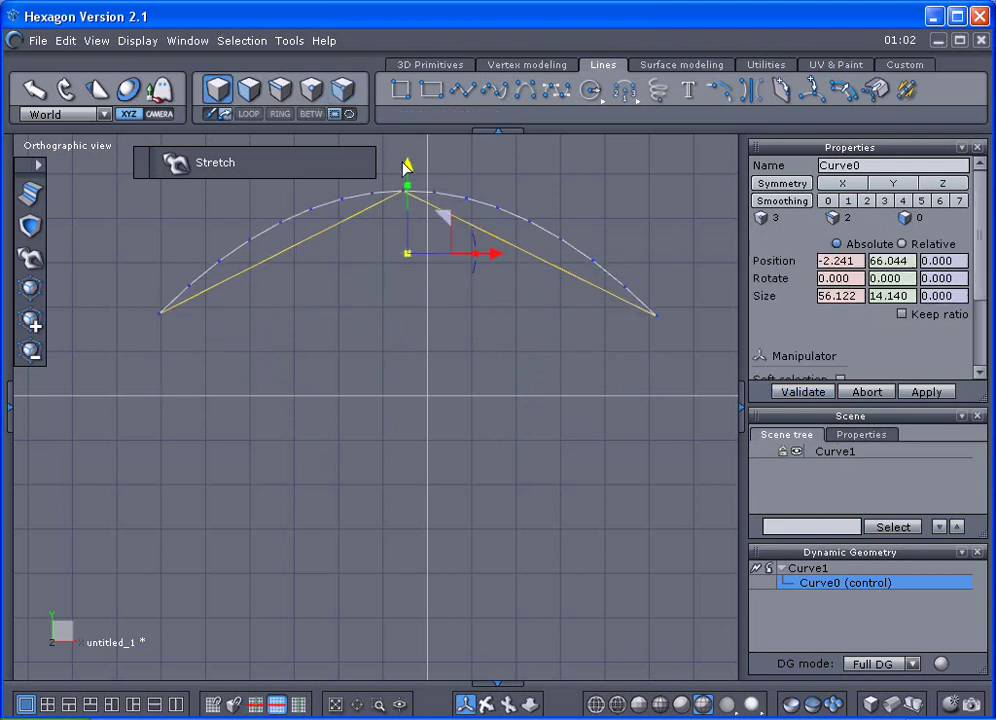
click(527, 155)
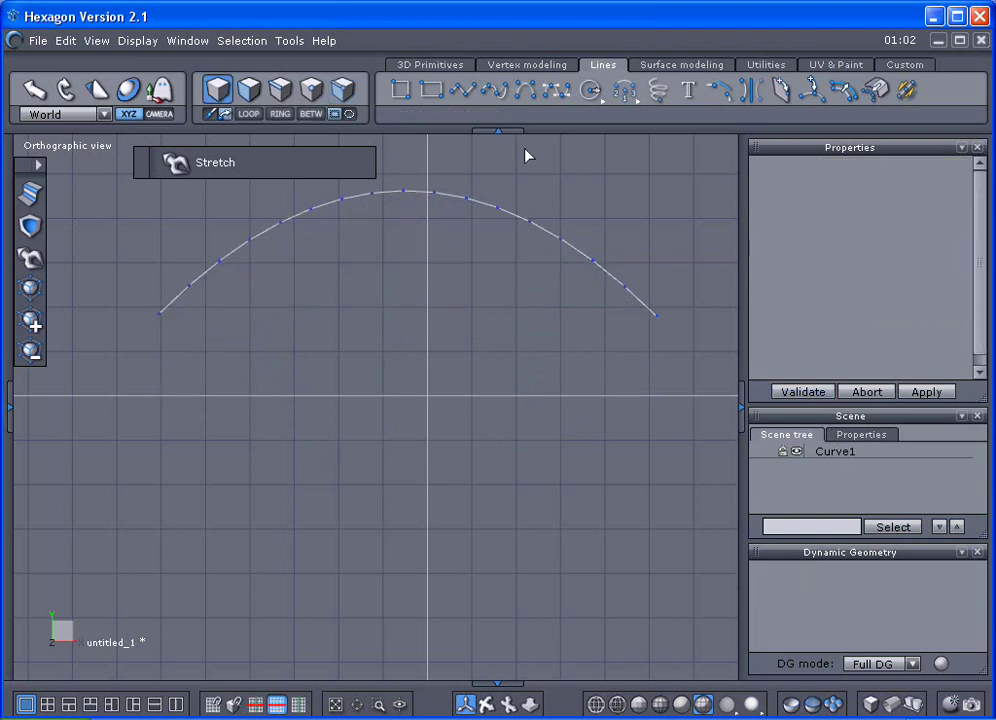
- Draw a nine-point polyline arch about 56.23 wide and 7.67 high just below the interpolated curve
click(462, 92)
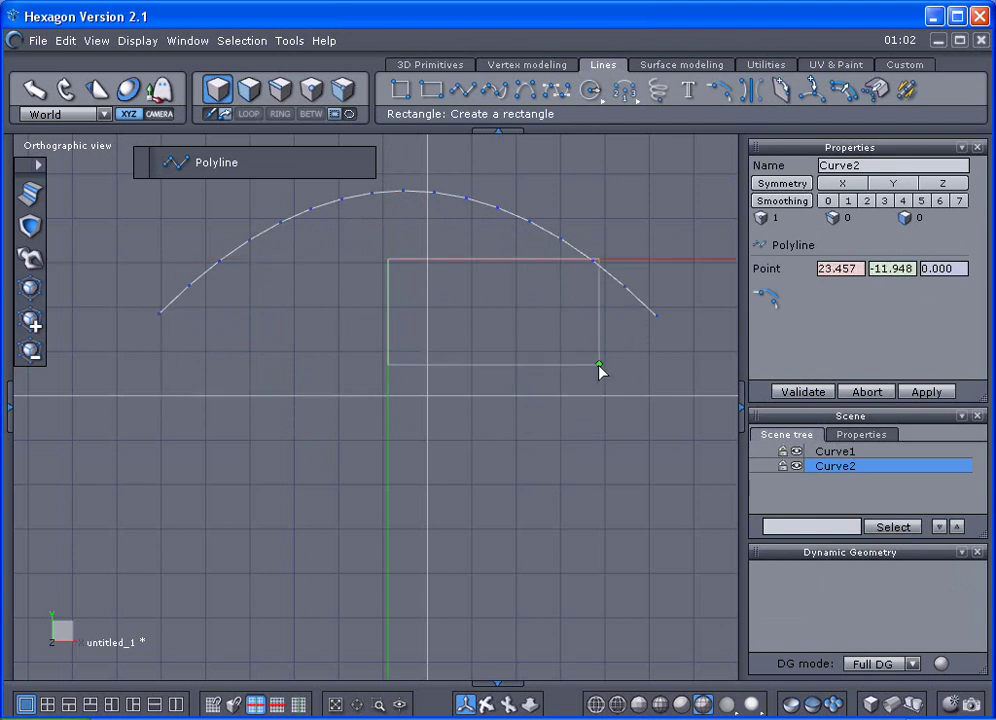
click(162, 396)
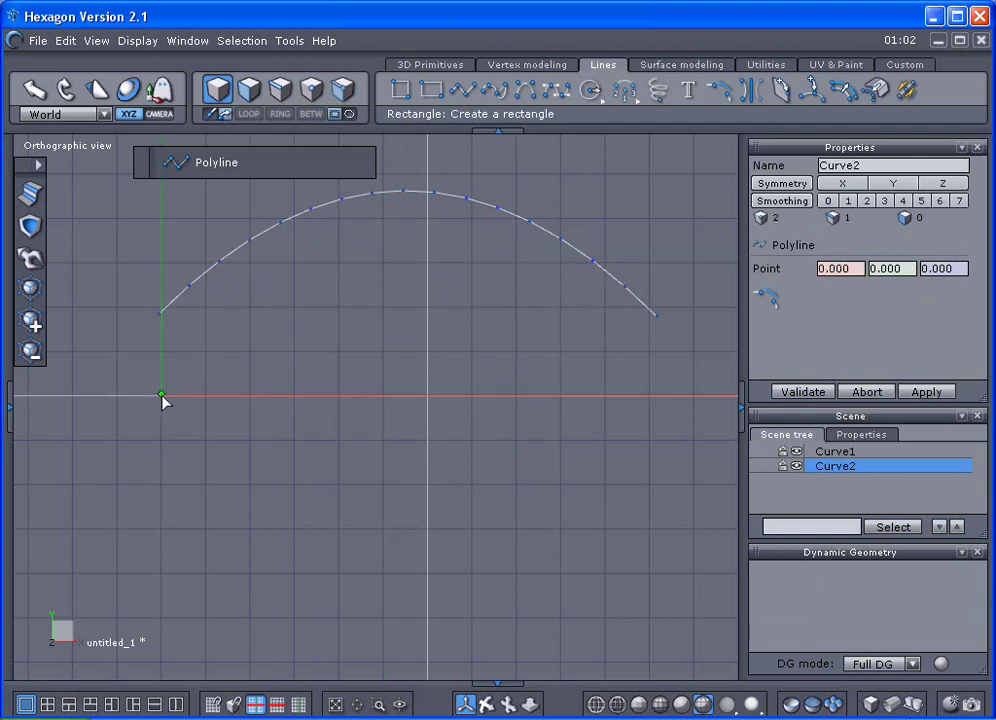
click(231, 361)
click(291, 347)
click(355, 334)
click(420, 327)
click(495, 341)
click(568, 352)
click(625, 378)
click(660, 393)
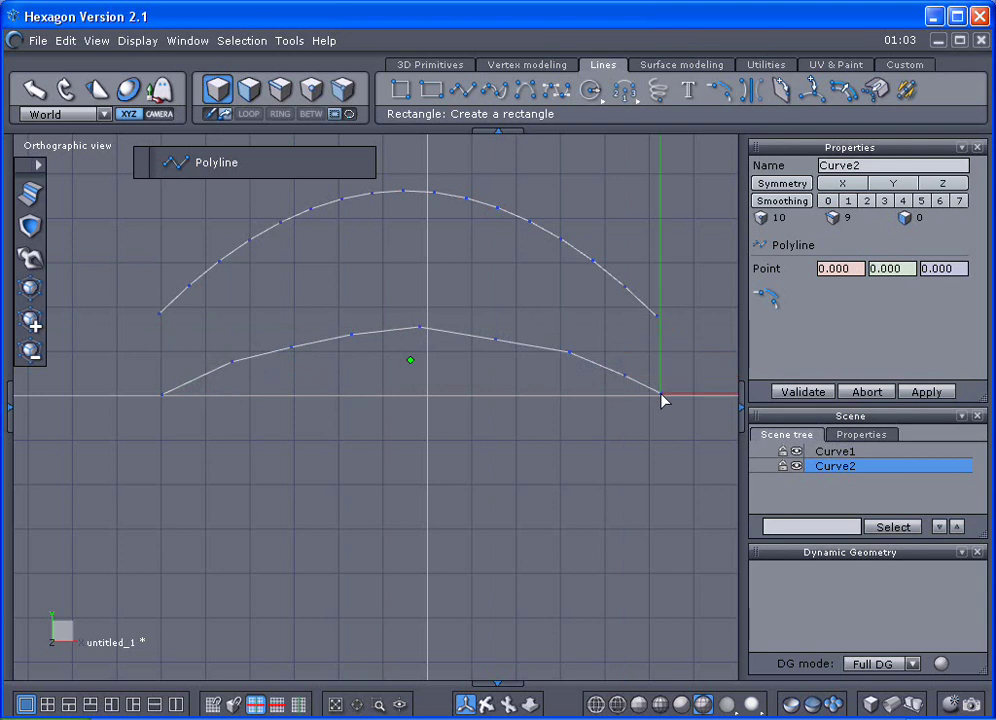
key(space)
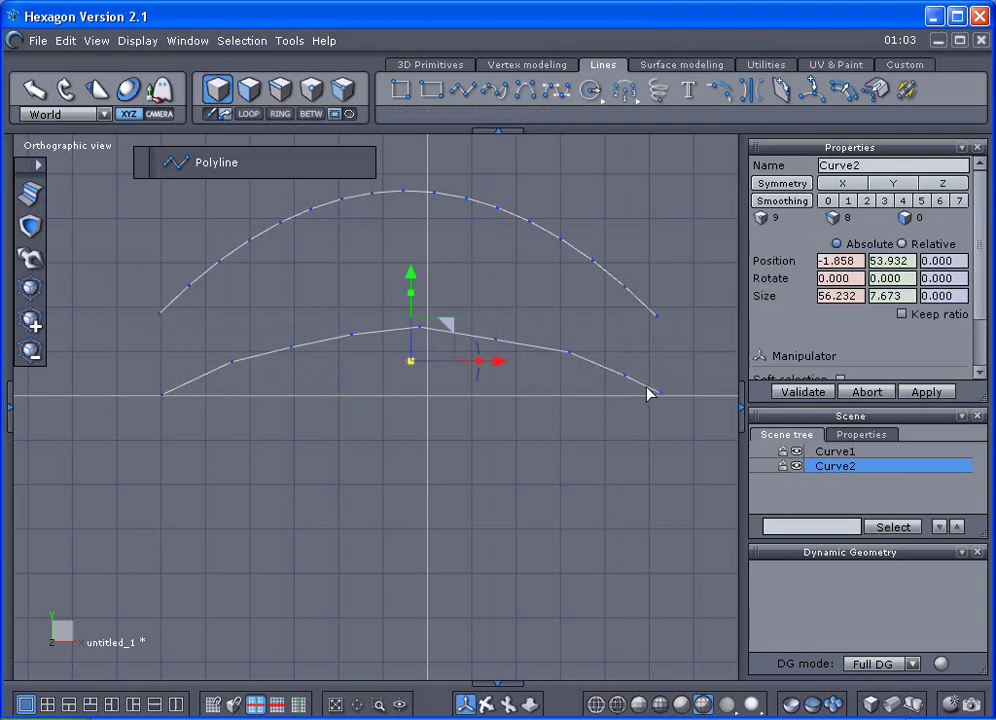
- Check the polyline in the Stretch tool without changing it, and view the interpolated curve's control curve for comparison
click(767, 66)
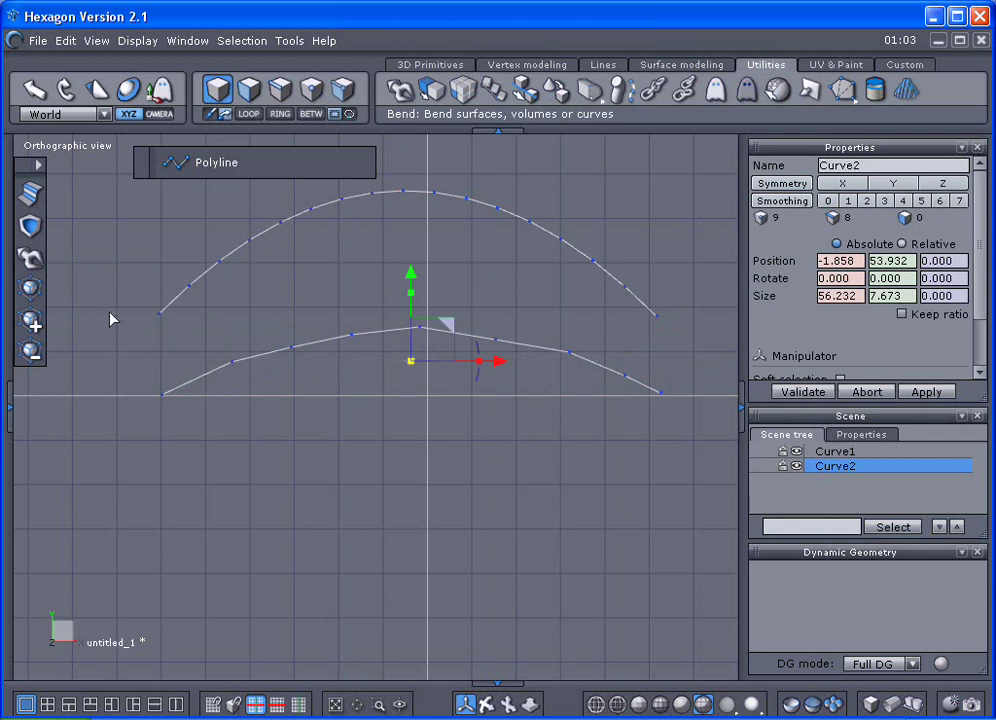
click(33, 260)
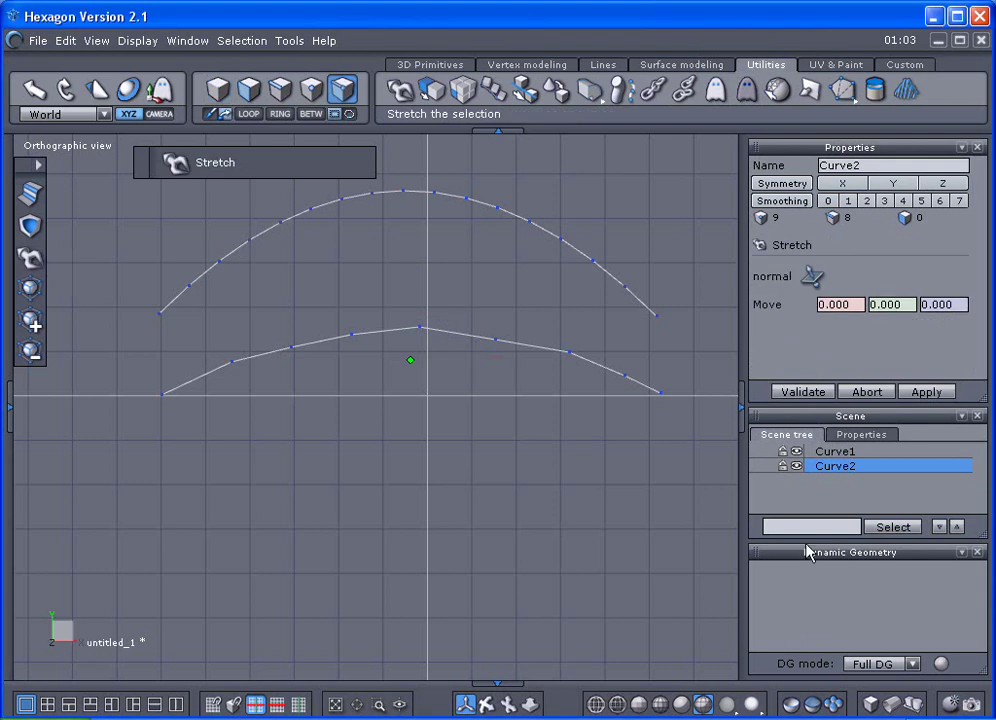
click(869, 392)
click(533, 250)
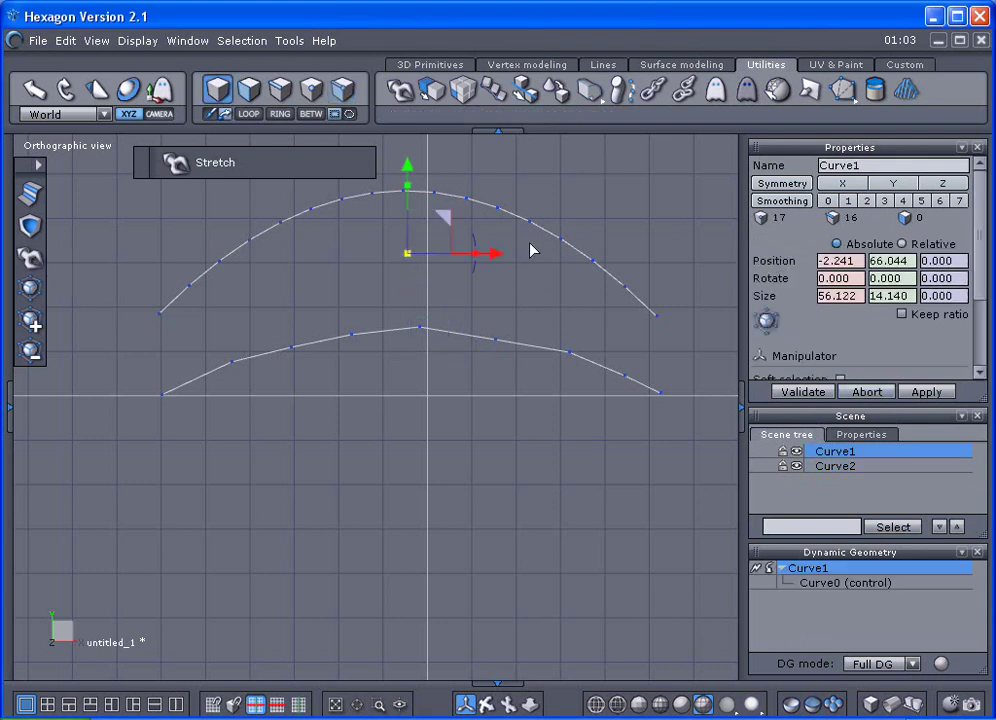
click(792, 586)
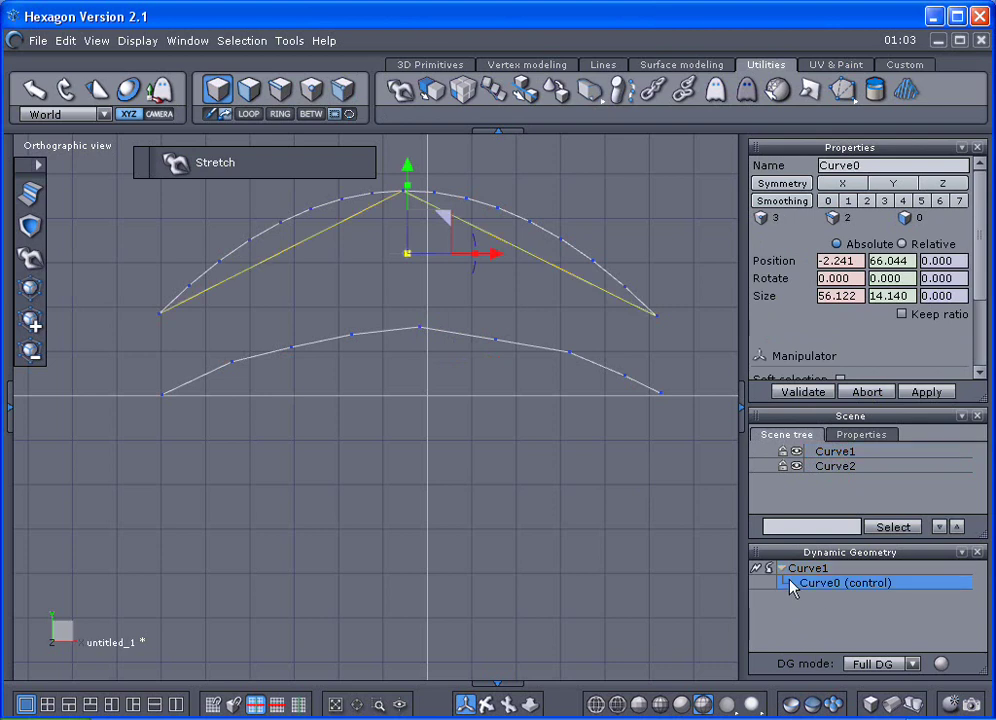
click(867, 396)
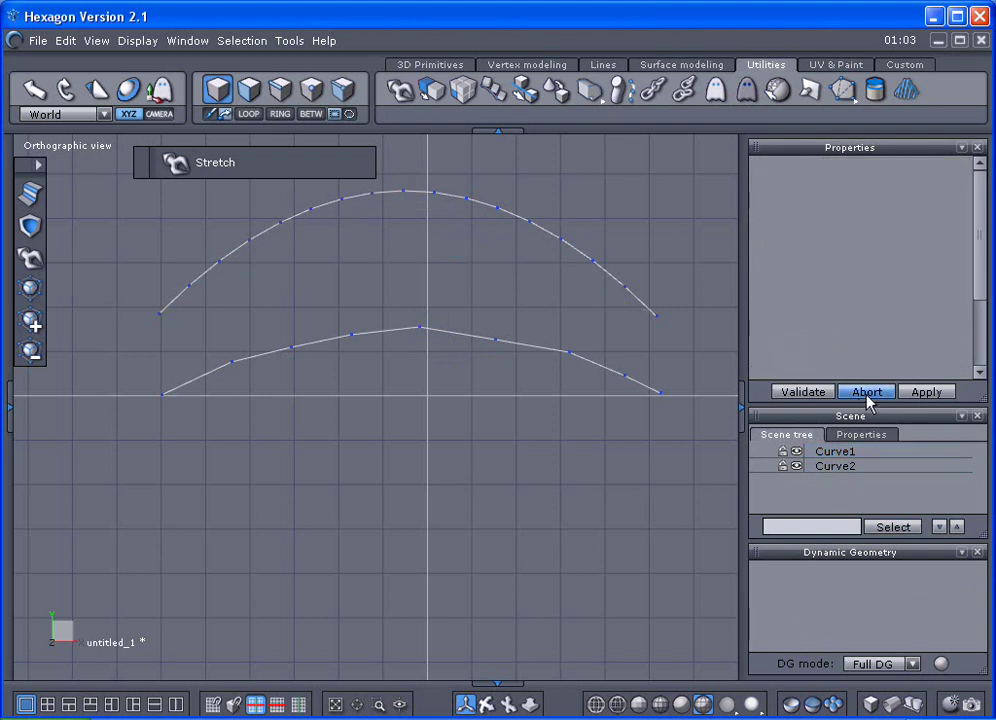
- Taper the lower polyline with the Bender so its upper edge narrows strongly, giving a size of about 54.08 by 7.70
click(482, 362)
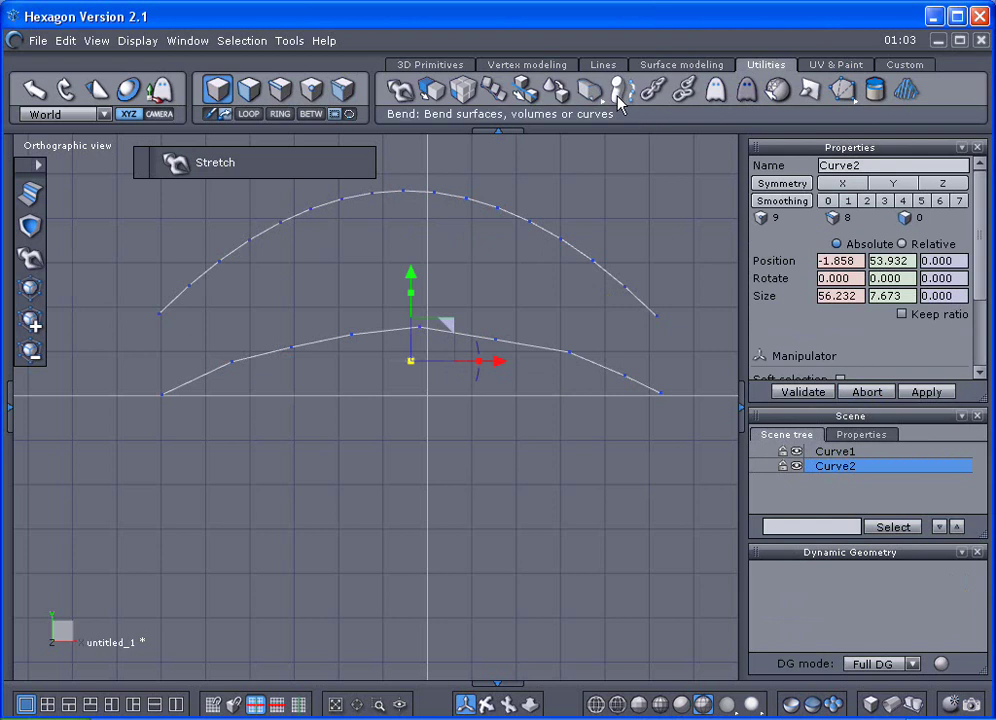
mouse_move(590, 92)
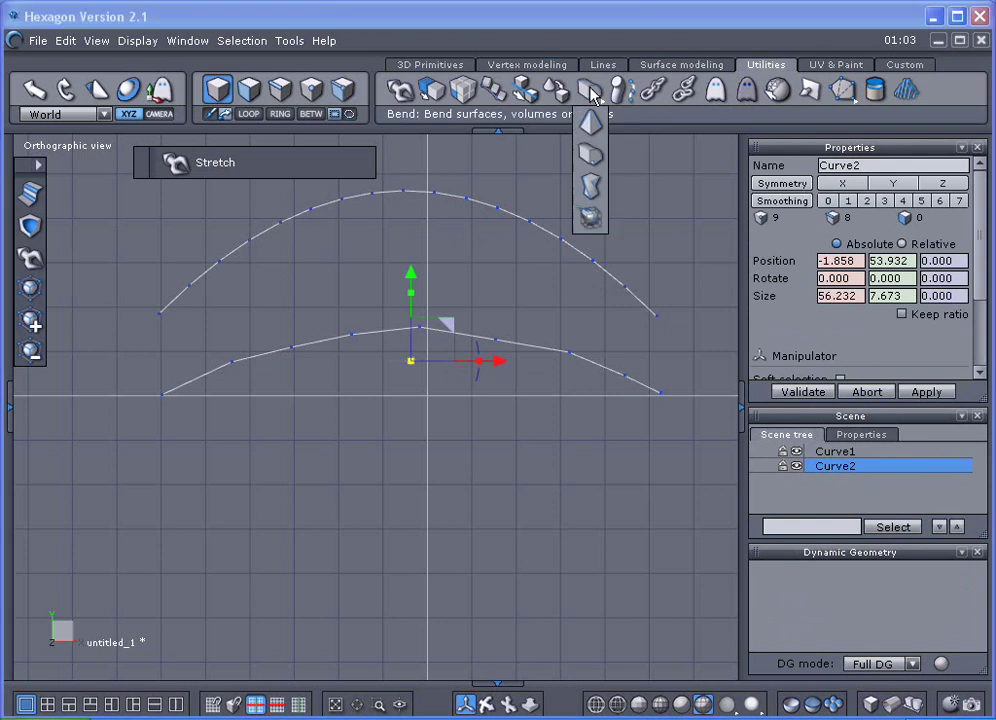
click(591, 157)
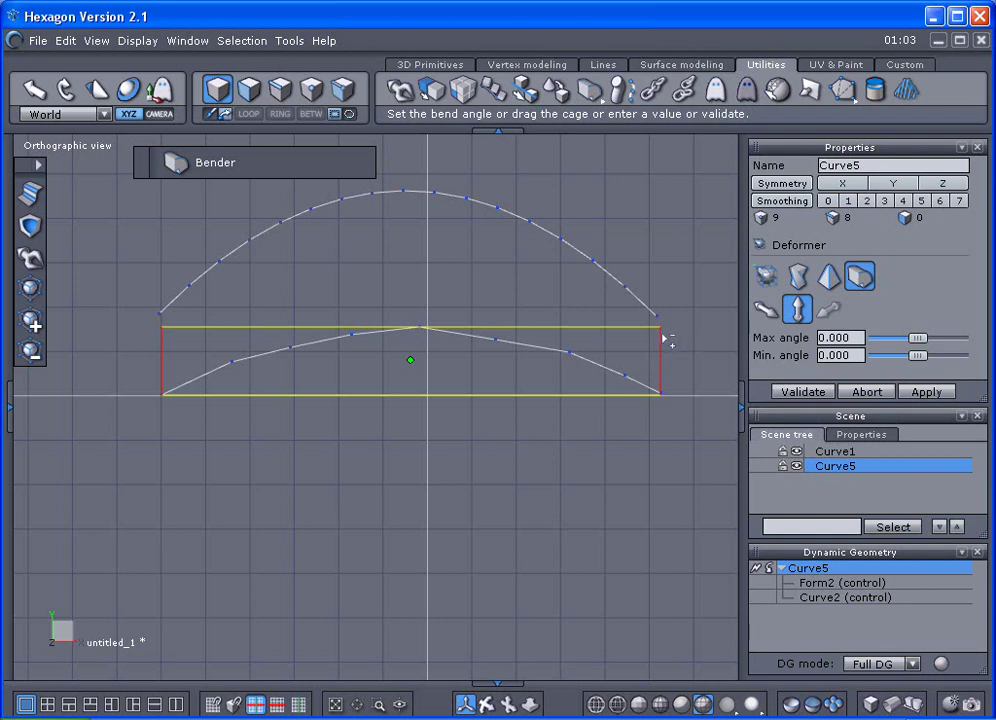
drag(660, 330, 481, 397)
click(828, 278)
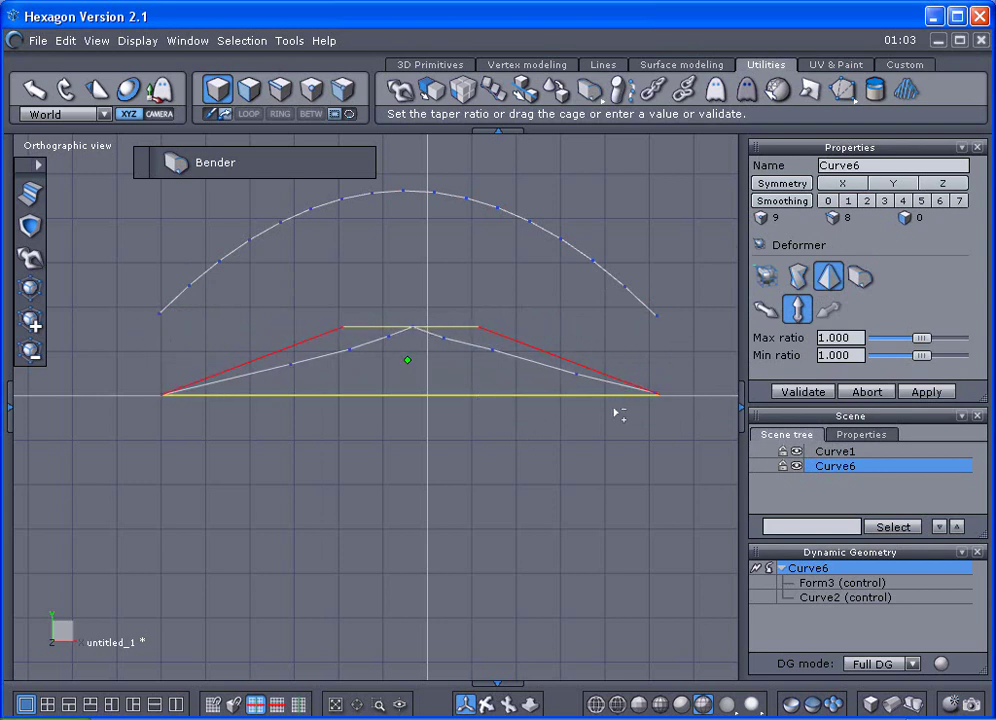
drag(617, 405, 649, 395)
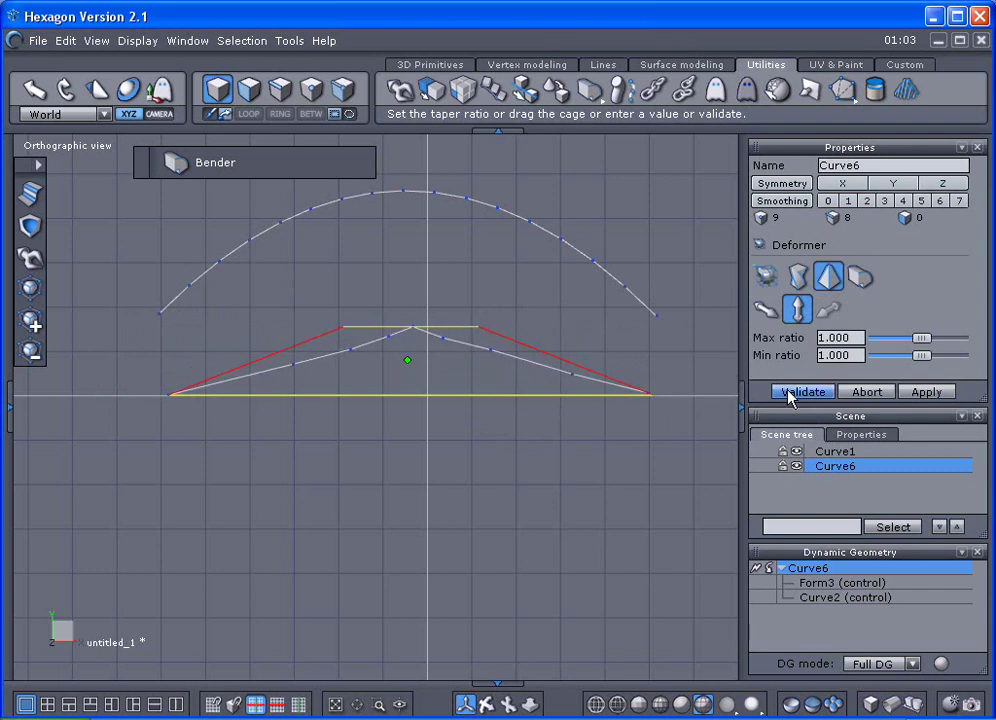
click(790, 392)
scroll(614, 358, up, 2)
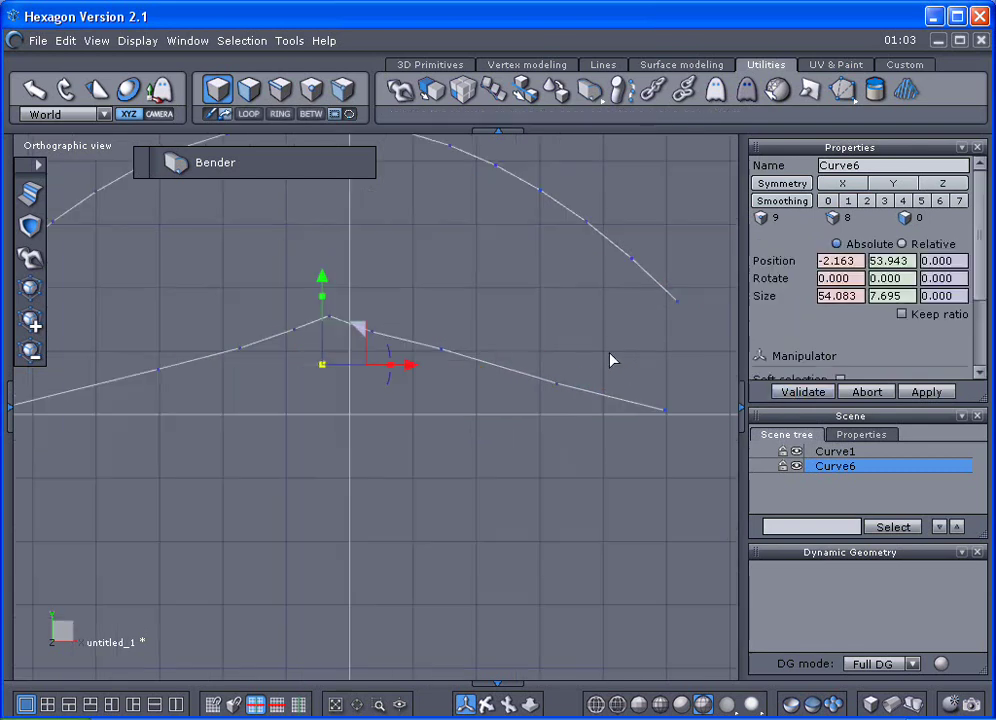
click(656, 394)
scroll(654, 395, down, 1)
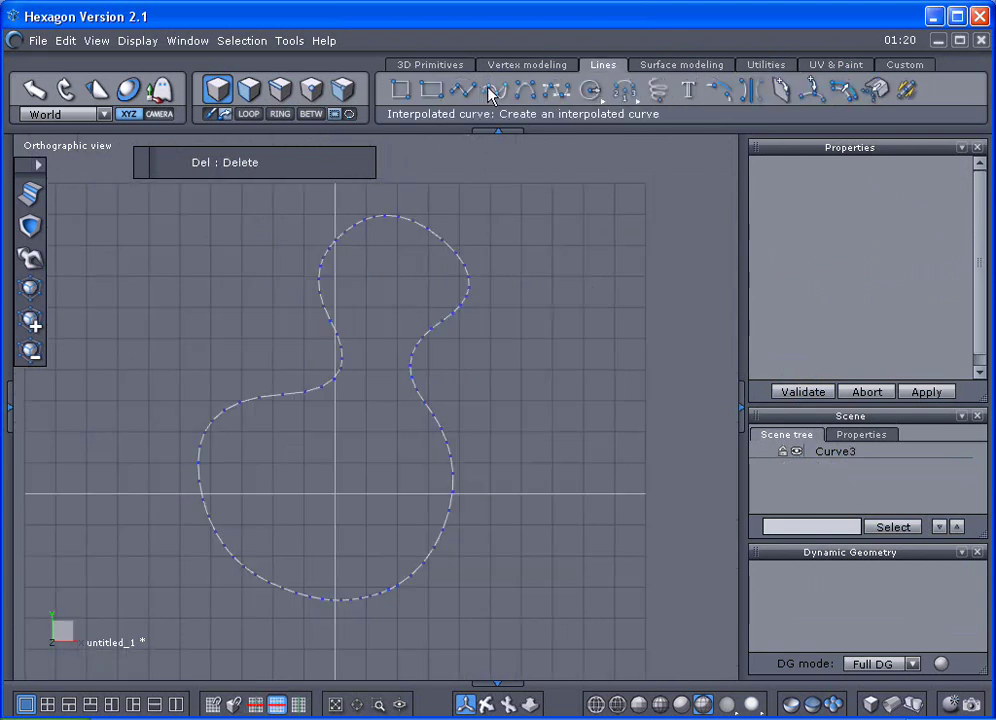
- Trace the upper lobe of the pear-shaped outline with five points of an interpolated curve at range 1
click(490, 93)
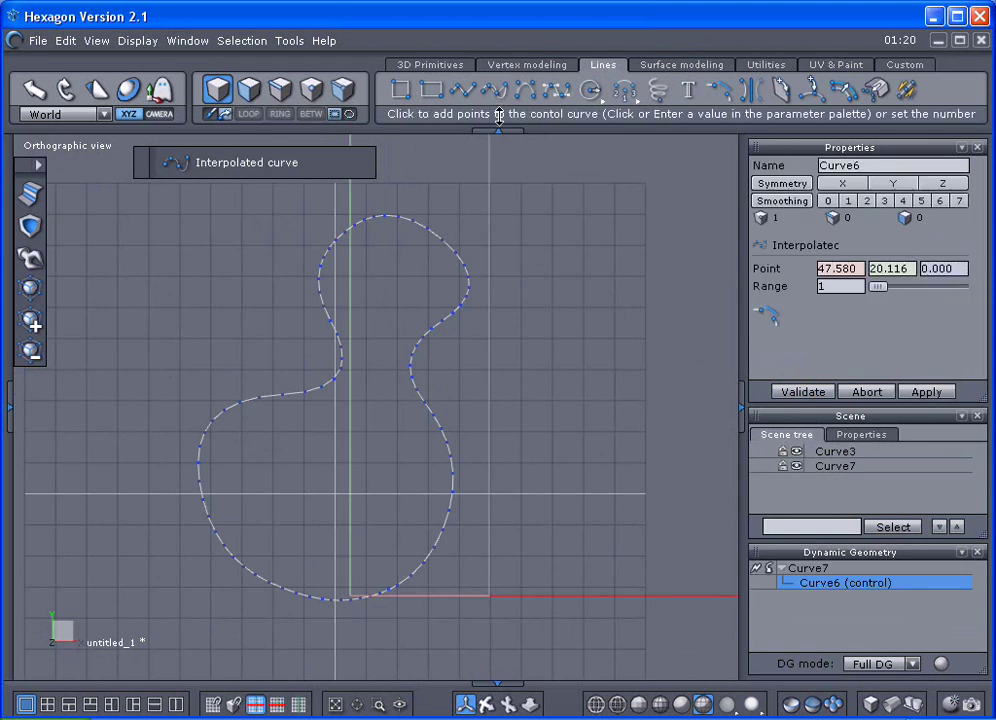
mouse_move(875, 290)
mouse_down()
mouse_move(936, 289)
mouse_move(893, 292)
mouse_up()
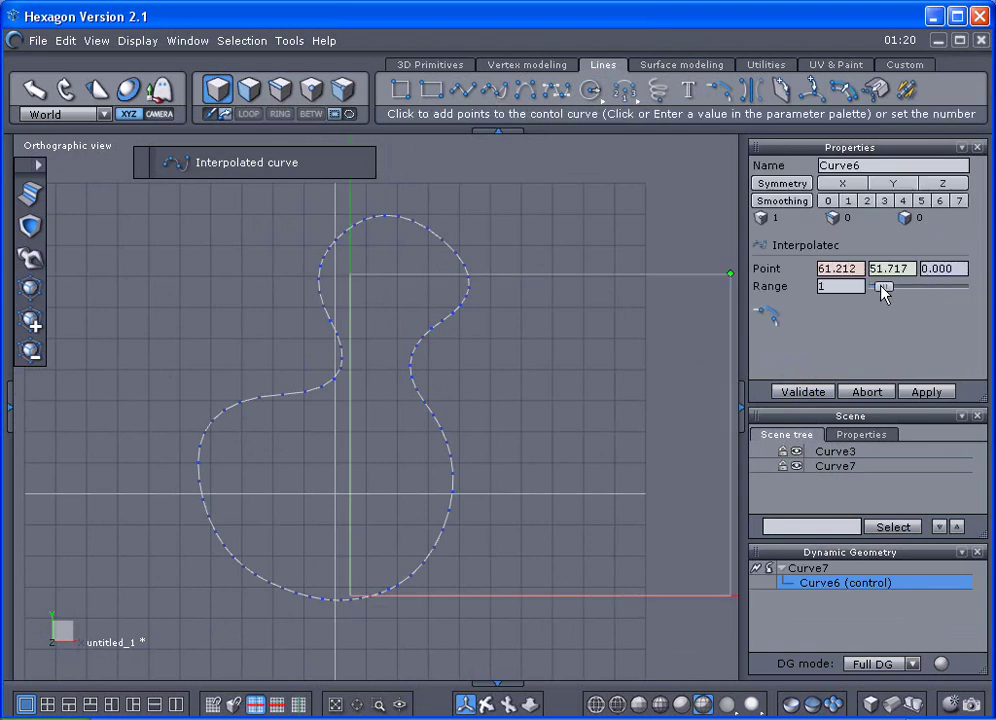
scroll(351, 278, up, 2)
mouse_move(350, 270)
middle_down()
mouse_move(344, 277)
mouse_move(340, 259)
middle_up()
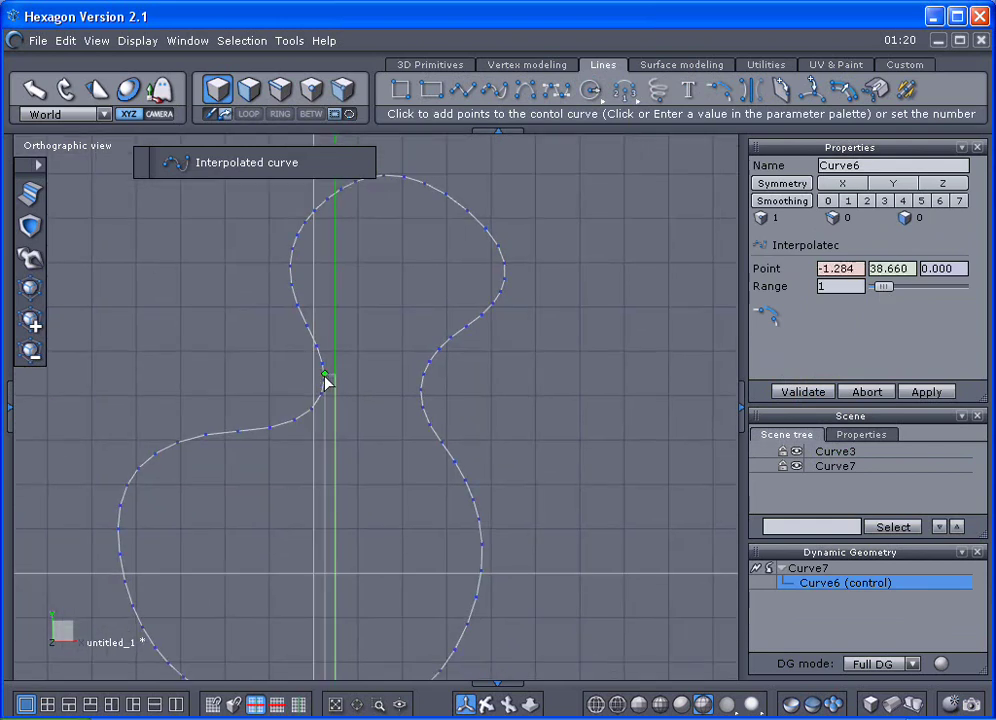
drag(325, 394, 291, 262)
click(389, 179)
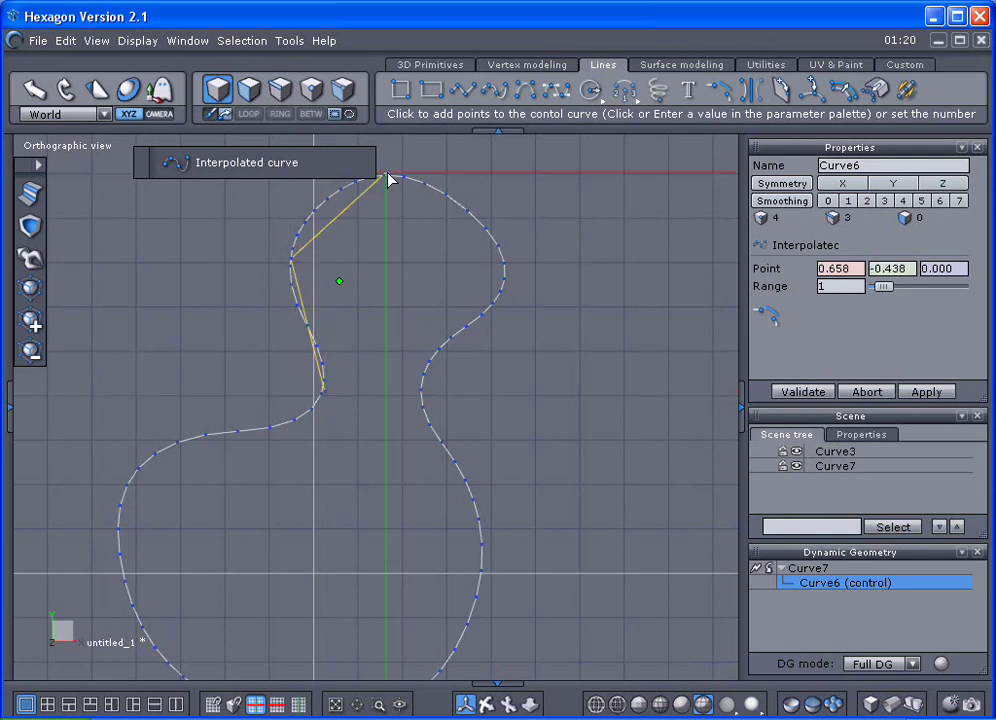
click(492, 247)
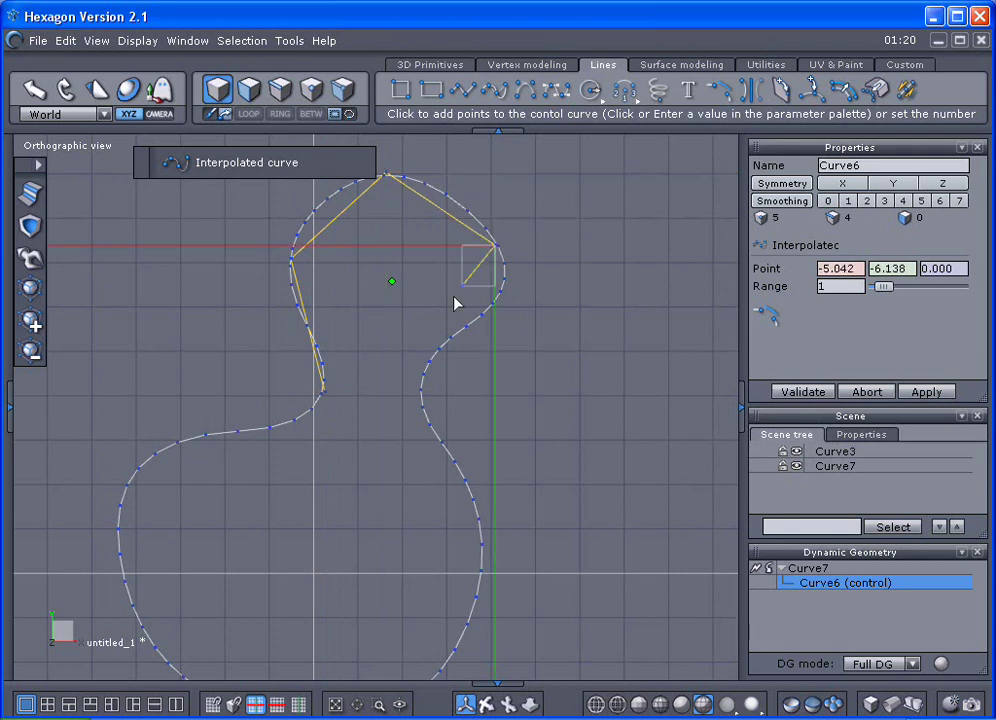
click(421, 379)
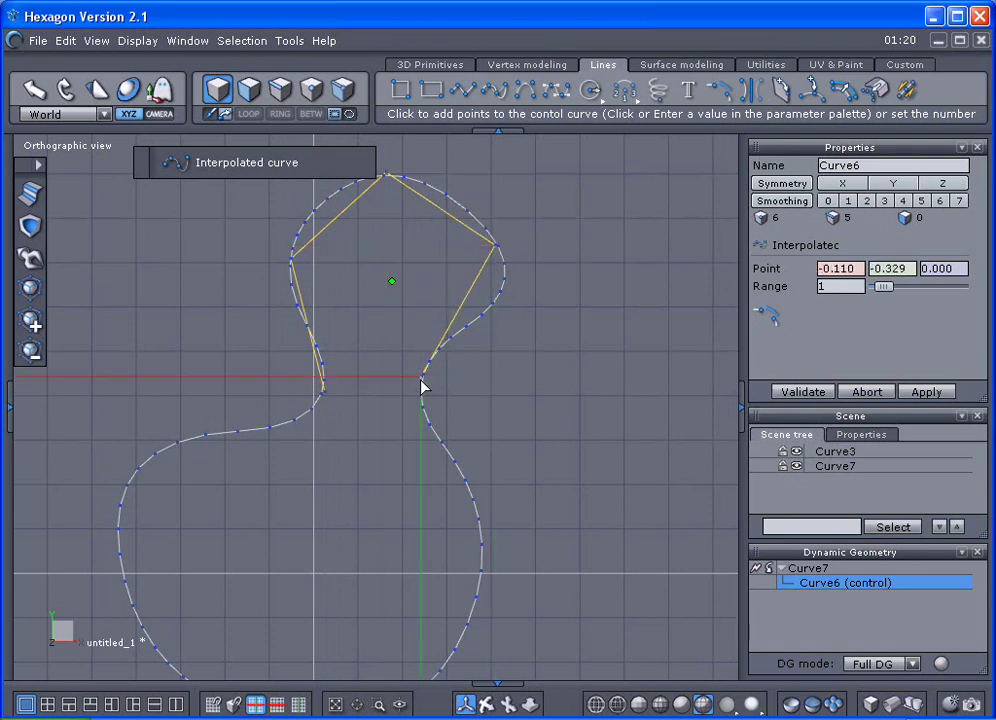
- Trace the lower lobe with four more points and close the curve into a nine-point outline about 42.79 by 61.99
click(480, 545)
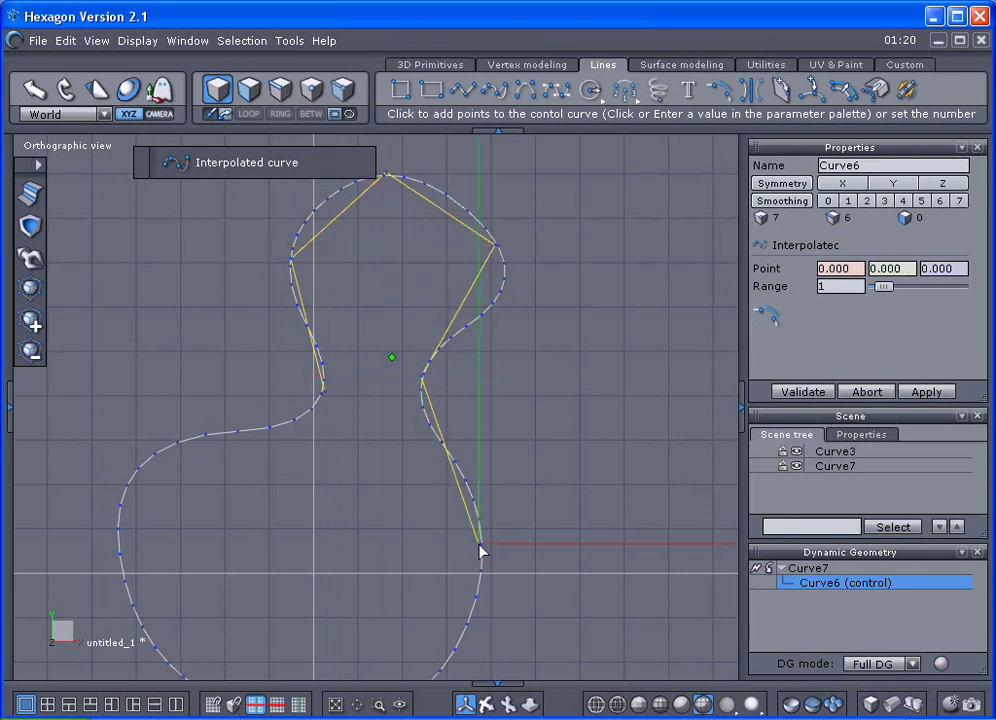
click(430, 546)
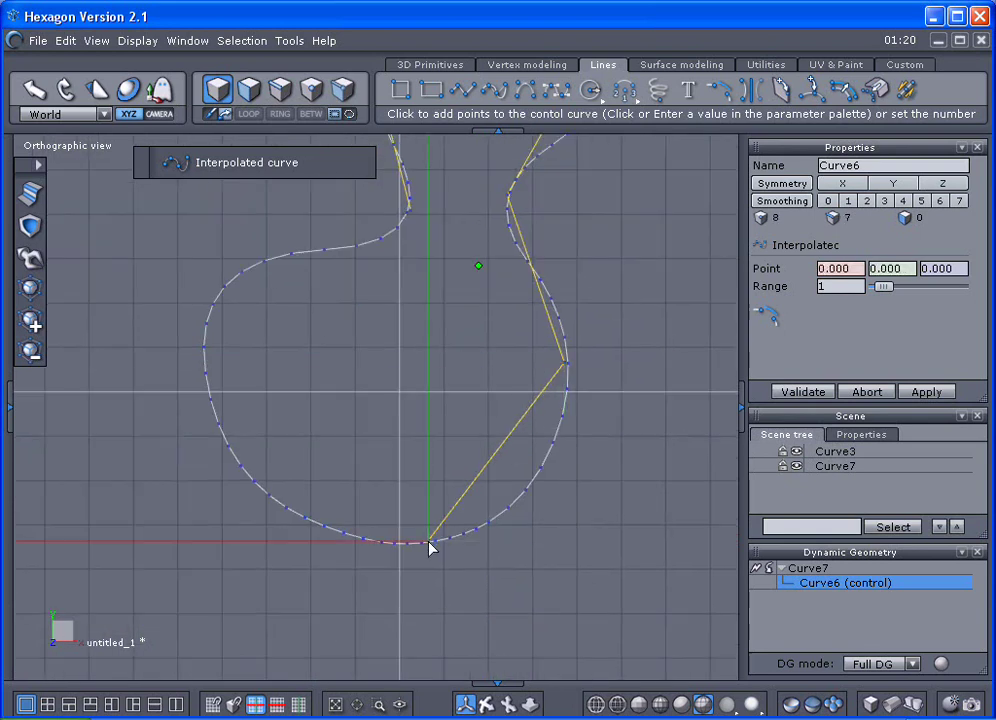
click(256, 484)
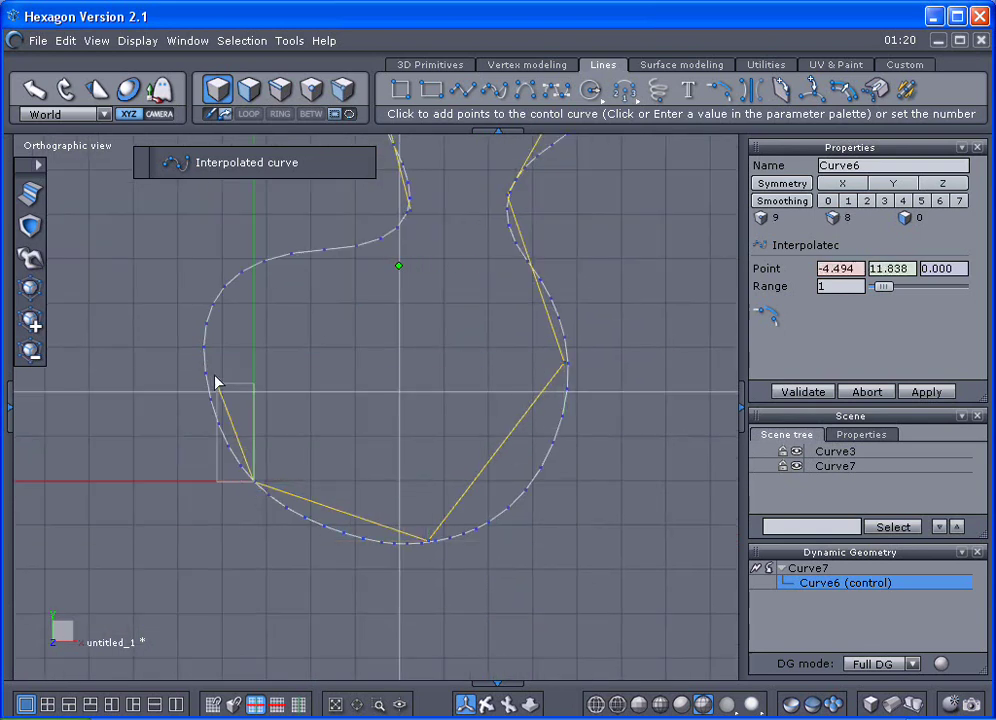
click(204, 318)
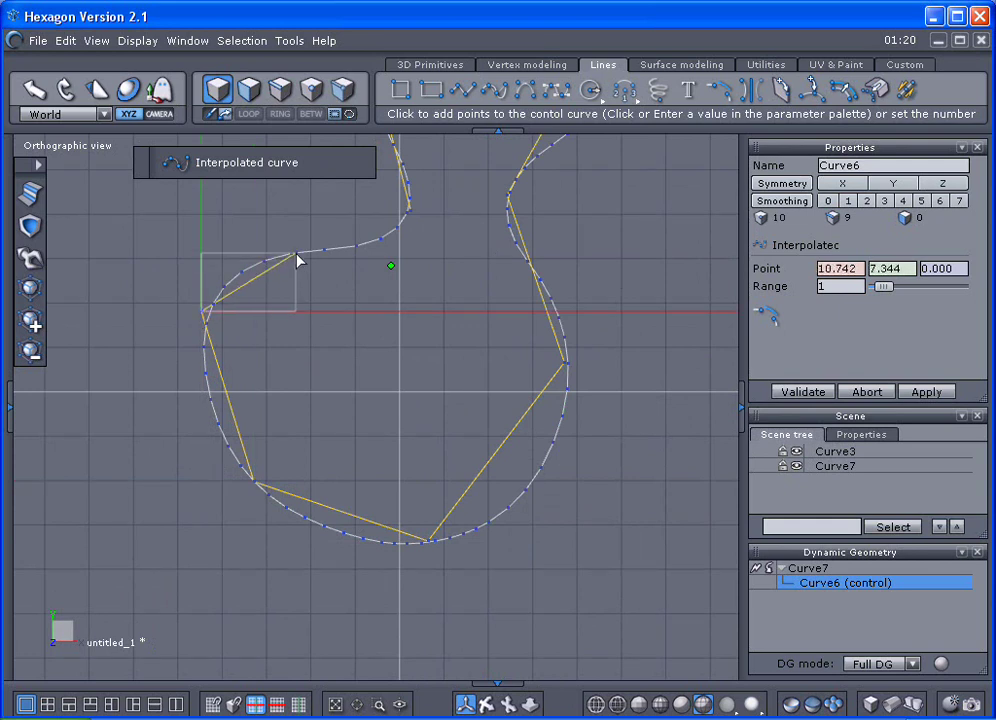
click(764, 315)
middle_drag(598, 338, 532, 459)
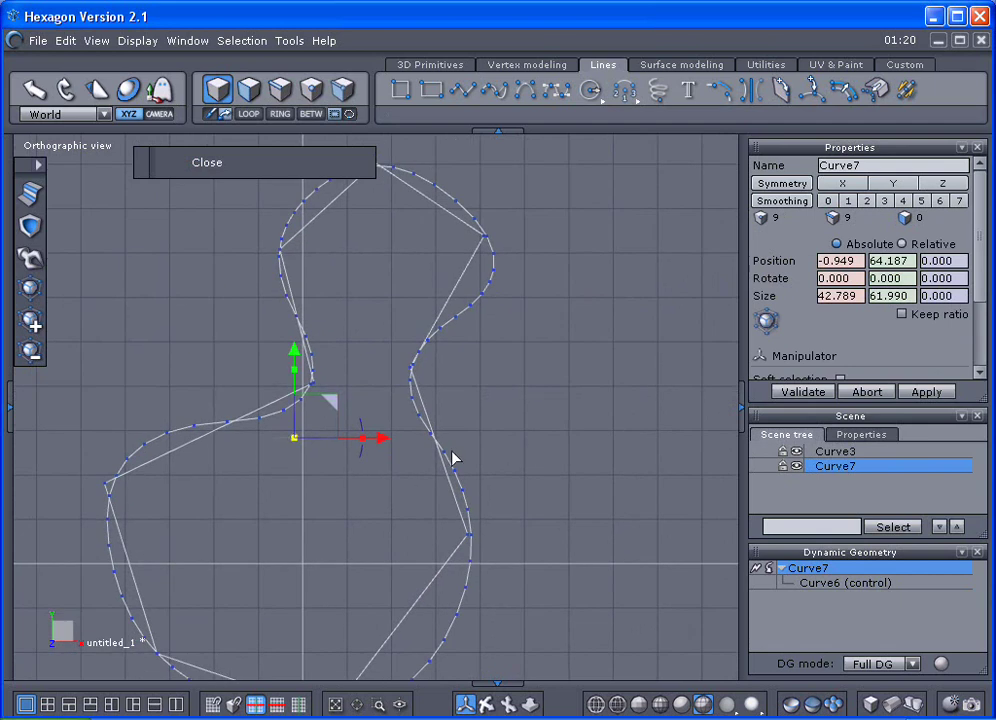
- Try shifting the traced polygon along X to about 25.69, and undo the move
drag(382, 439, 620, 450)
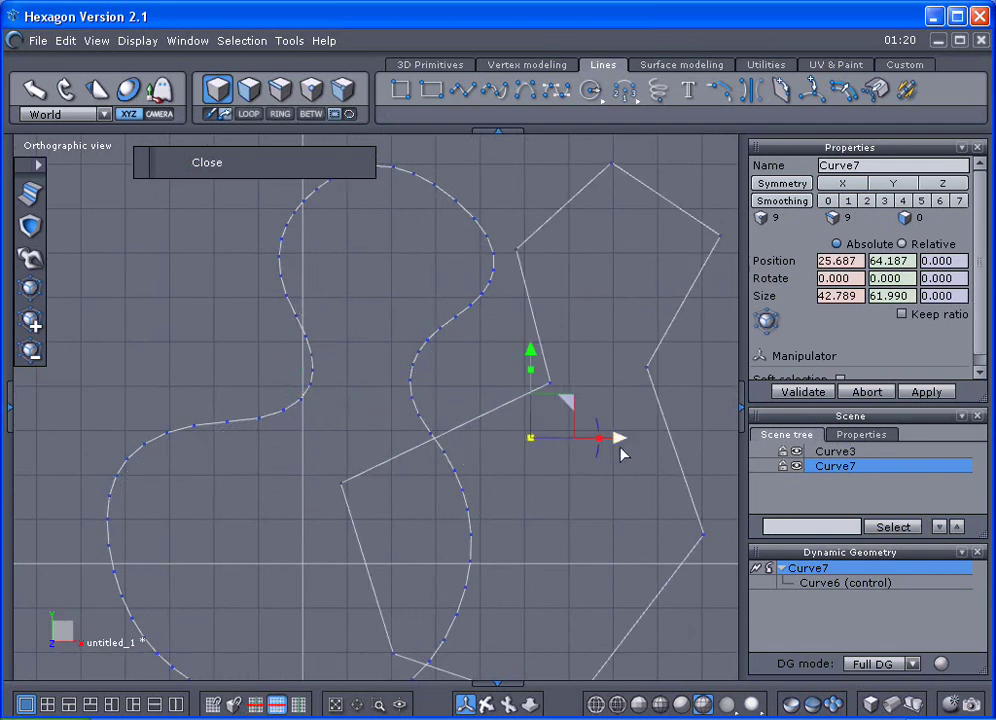
scroll(620, 455, down, 3)
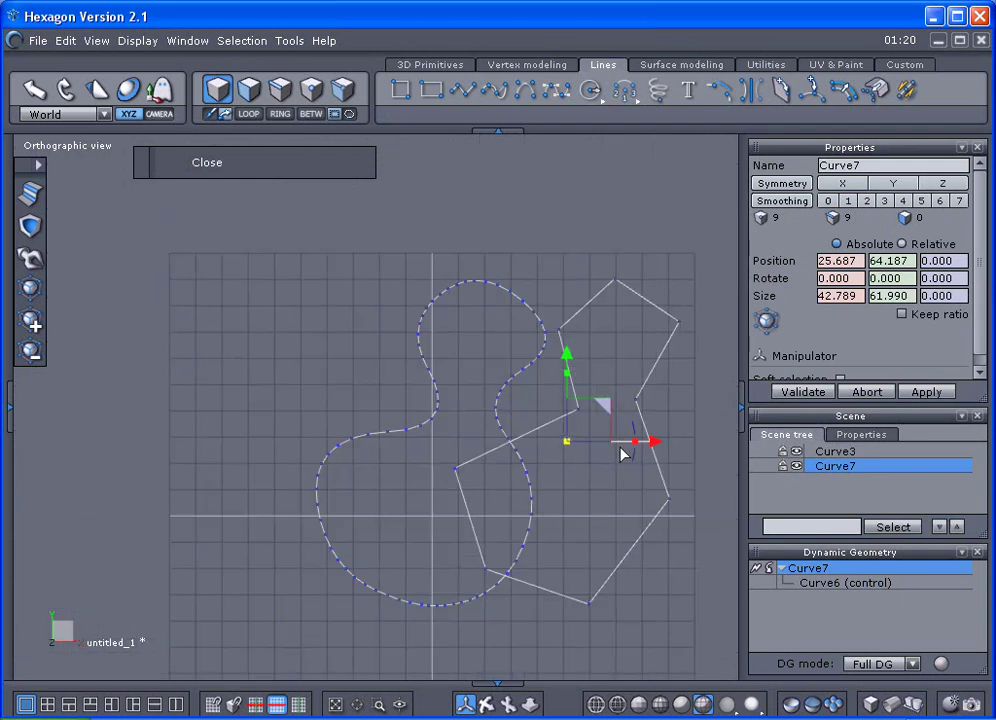
key(ctrl+z)
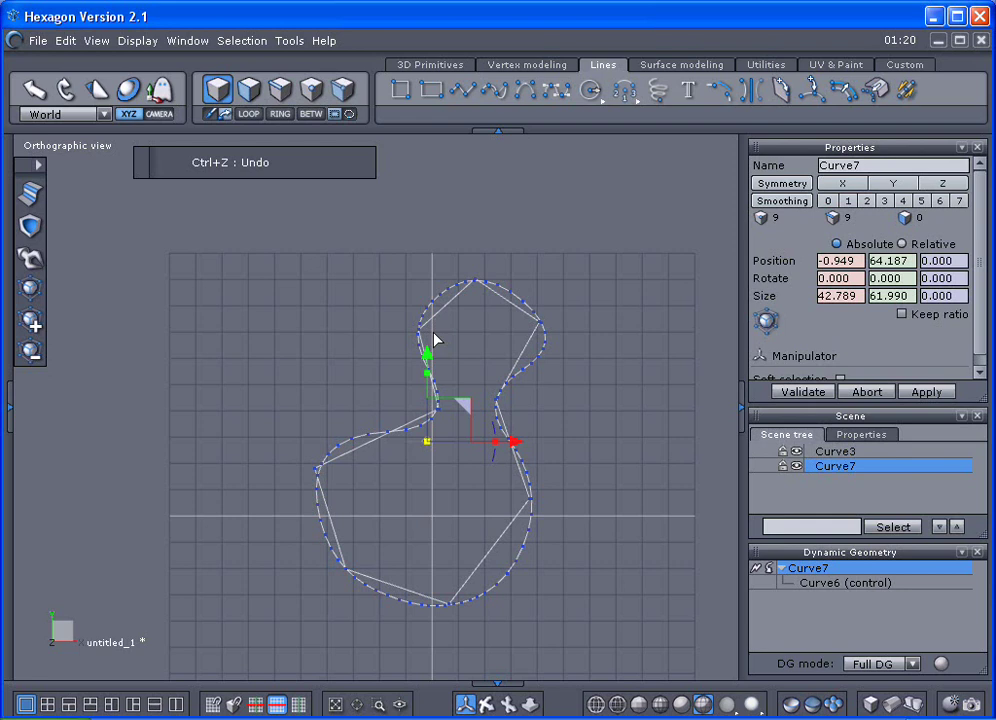
- Increase the traced polygon's smoothing by four levels and move it to about X -44.93, clear of the original outline
key(Page_Up)
click(33, 322)
click(33, 322)
click(33, 322)
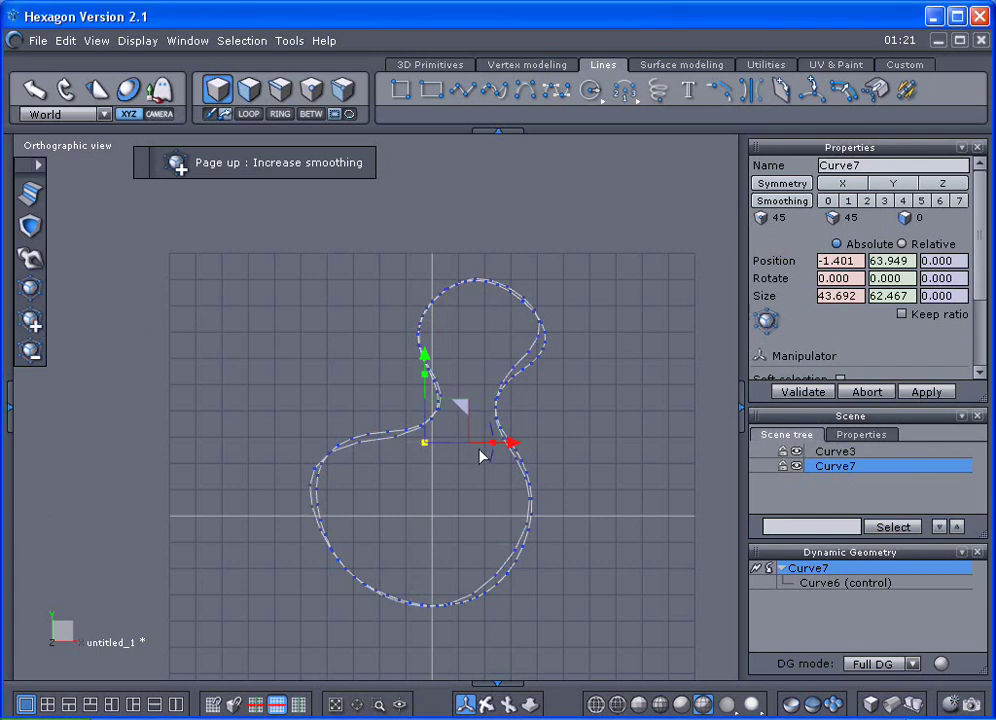
drag(509, 445, 284, 428)
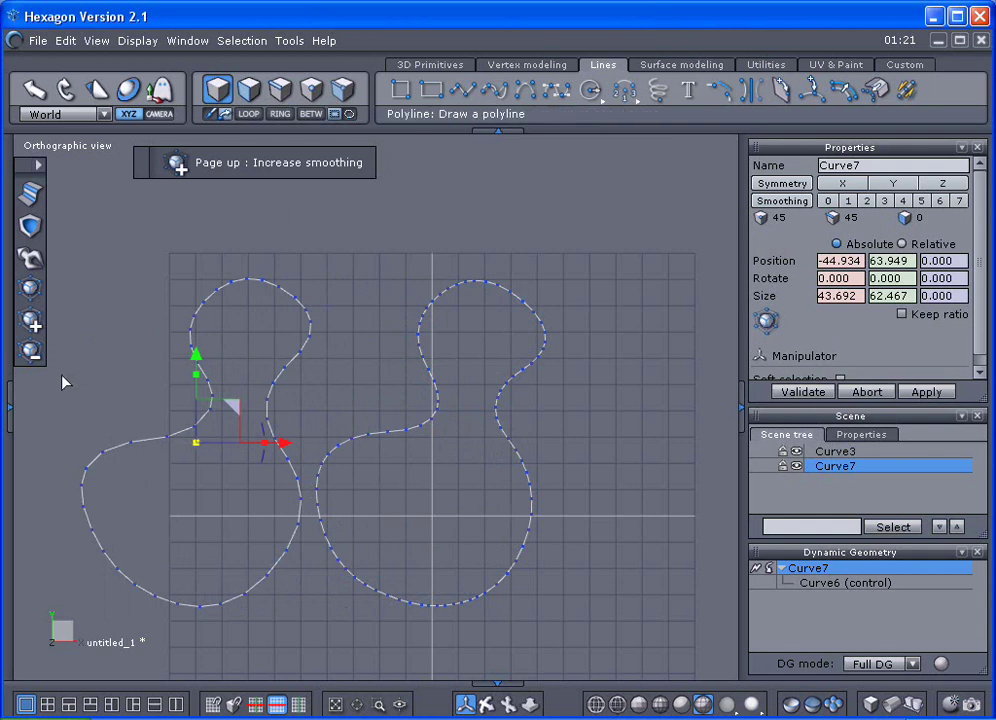
- Decrease the moved curve's smoothing back to its nine-point polygon and shift it to about X -49.86
click(31, 358)
click(31, 358)
click(31, 358)
click(31, 358)
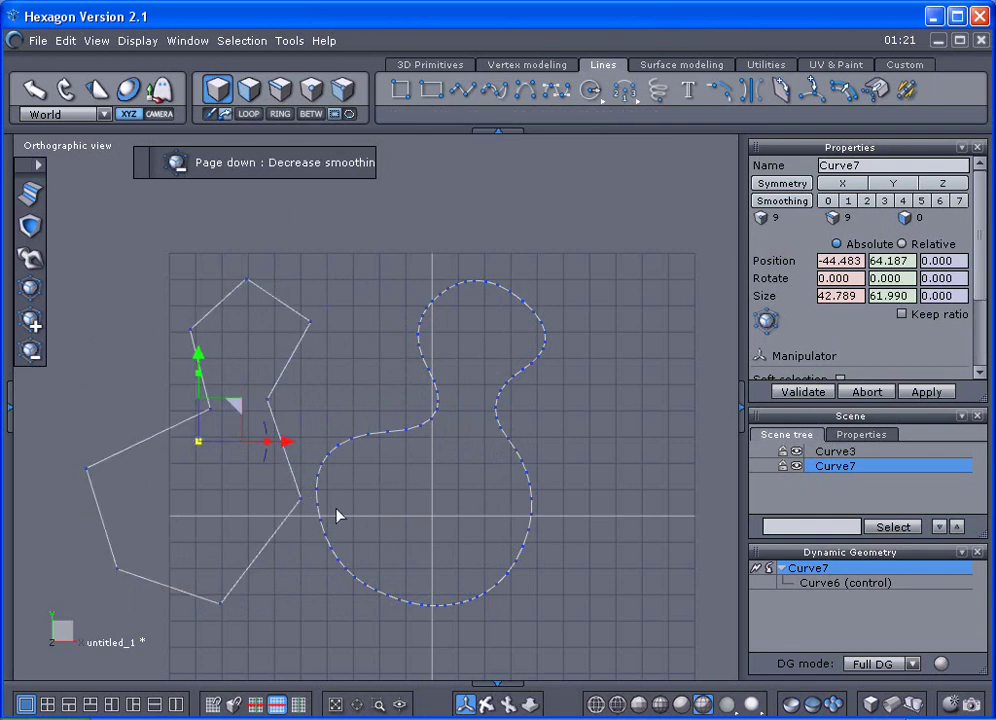
drag(285, 442, 260, 440)
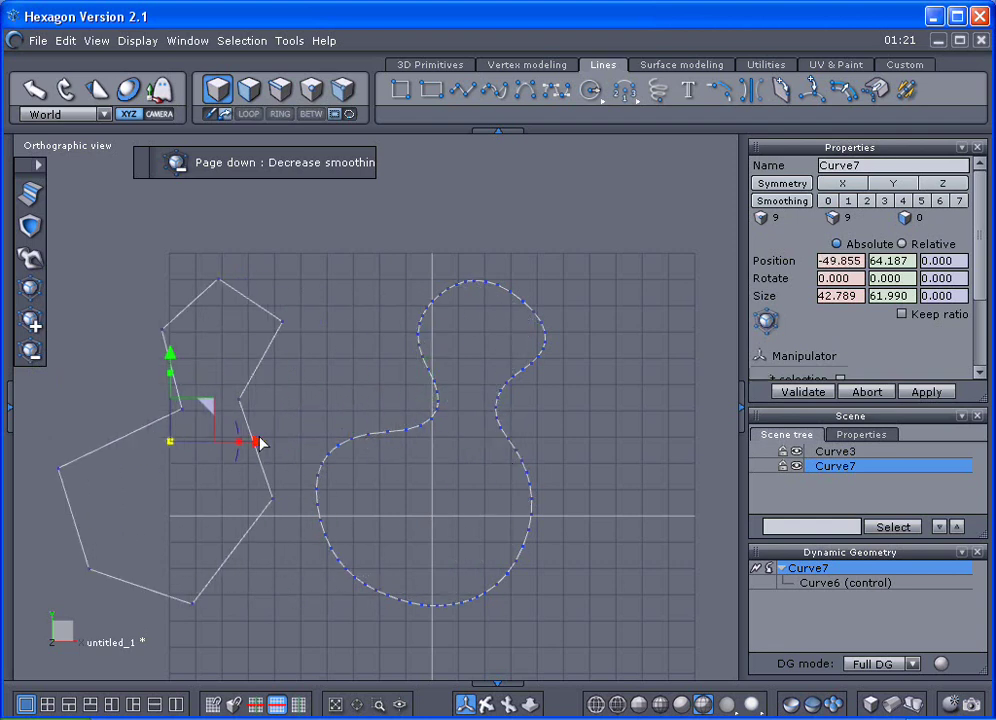
- Increase the nine-point polygon's smoothing again, one level at a time, to round it into a smooth curve
click(30, 324)
click(30, 324)
click(30, 324)
click(30, 324)
click(30, 324)
click(30, 324)
click(30, 320)
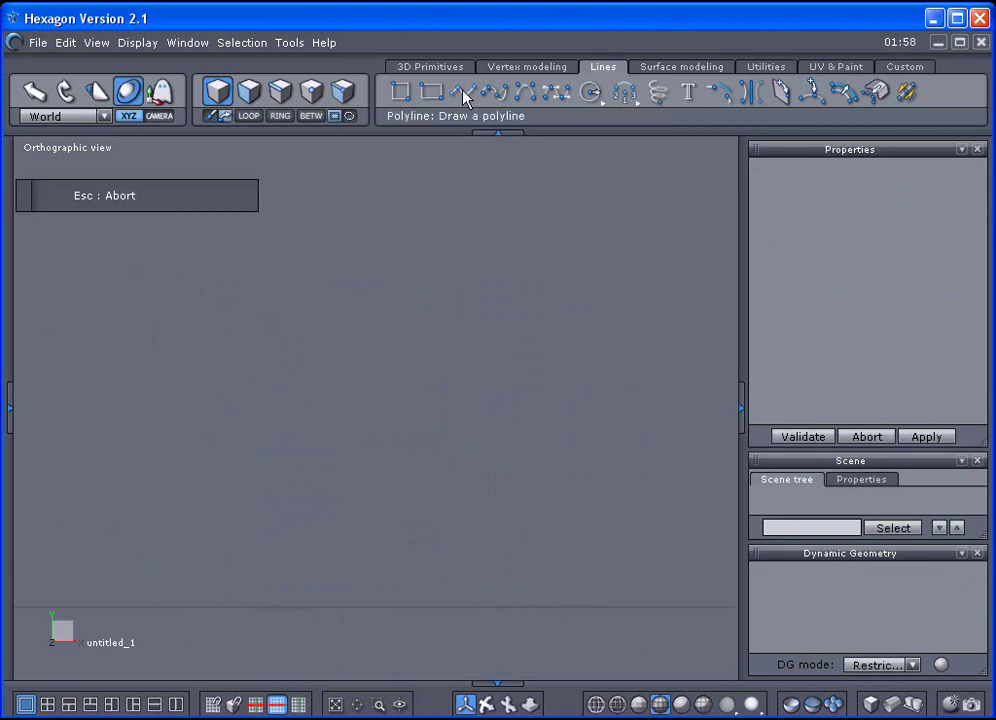
- Draw a nine-point open polyline arch about 33.38 wide and 7.26 high in the empty scene
click(463, 92)
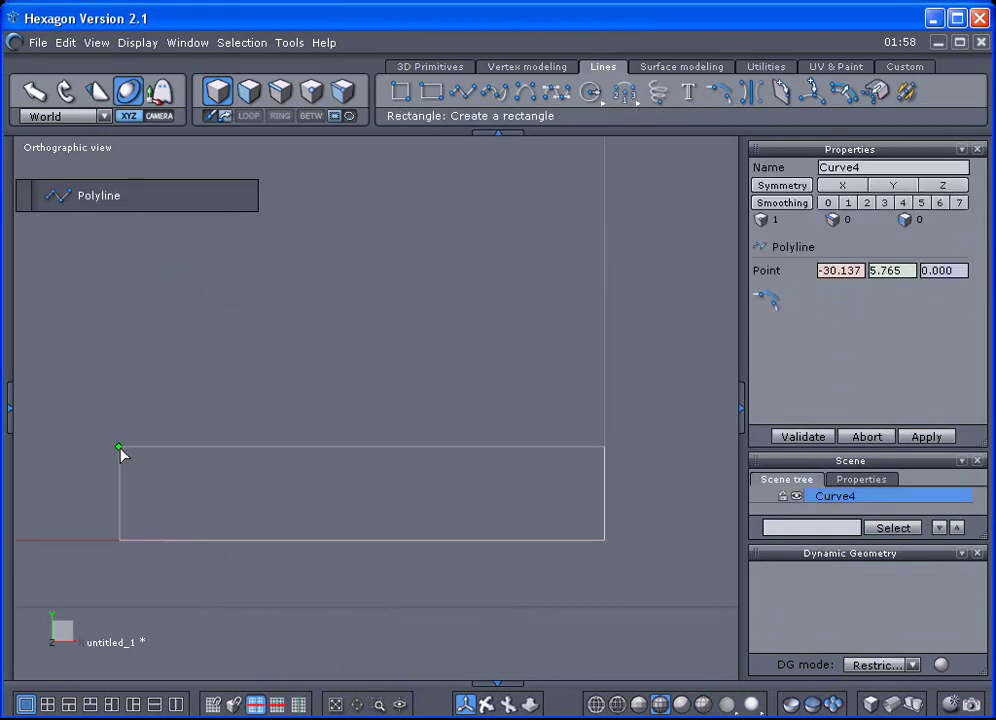
click(117, 458)
click(155, 414)
click(206, 381)
click(286, 356)
click(372, 344)
click(452, 345)
click(539, 378)
click(607, 421)
double_click(654, 462)
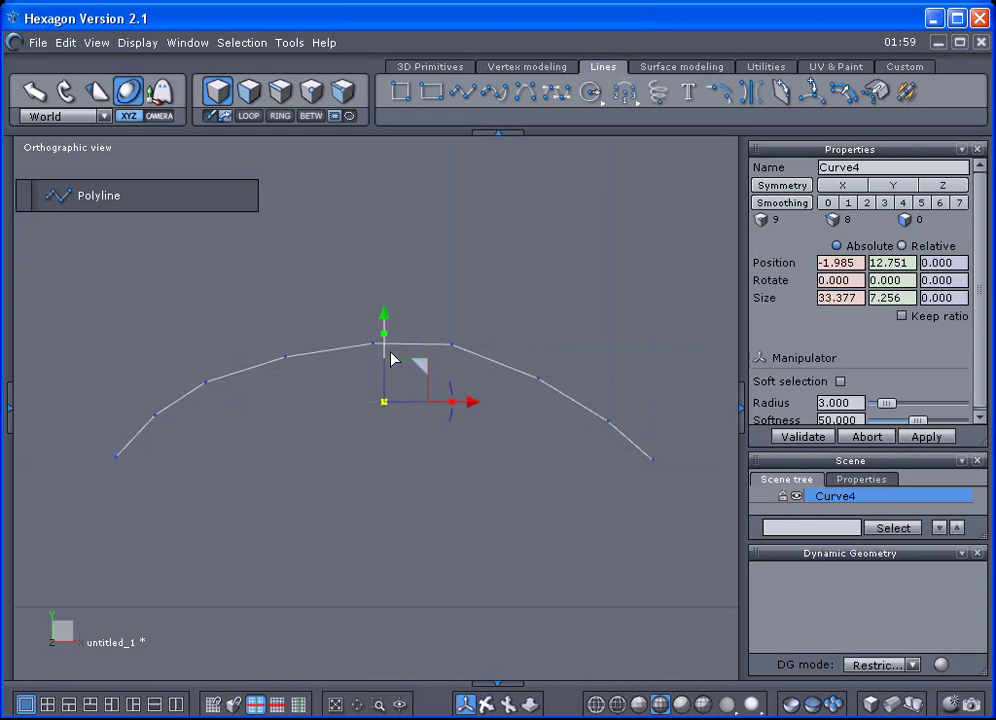
- Flatten the arch into a perfectly straight line by scaling it vertically and setting its Y size to 0
mouse_move(385, 338)
mouse_down()
mouse_move(385, 349)
mouse_move(385, 340)
mouse_up()
drag(903, 296, 870, 297)
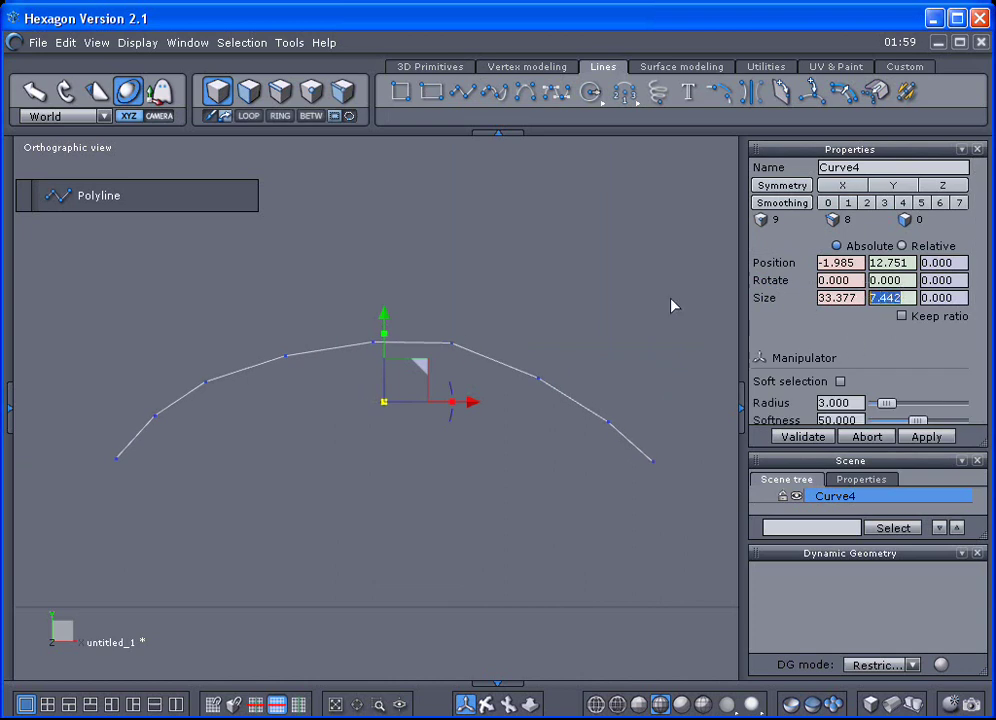
mouse_move(385, 340)
mouse_down()
mouse_move(388, 355)
mouse_move(385, 330)
mouse_move(389, 358)
mouse_move(393, 349)
mouse_up()
click(906, 298)
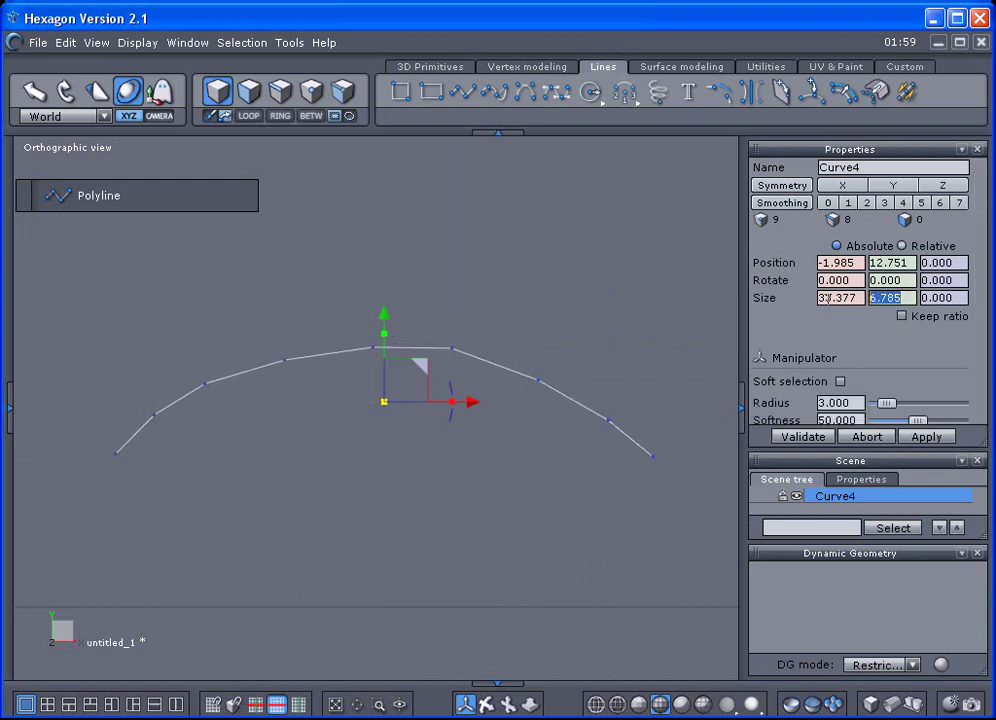
text(0)
key(Return)
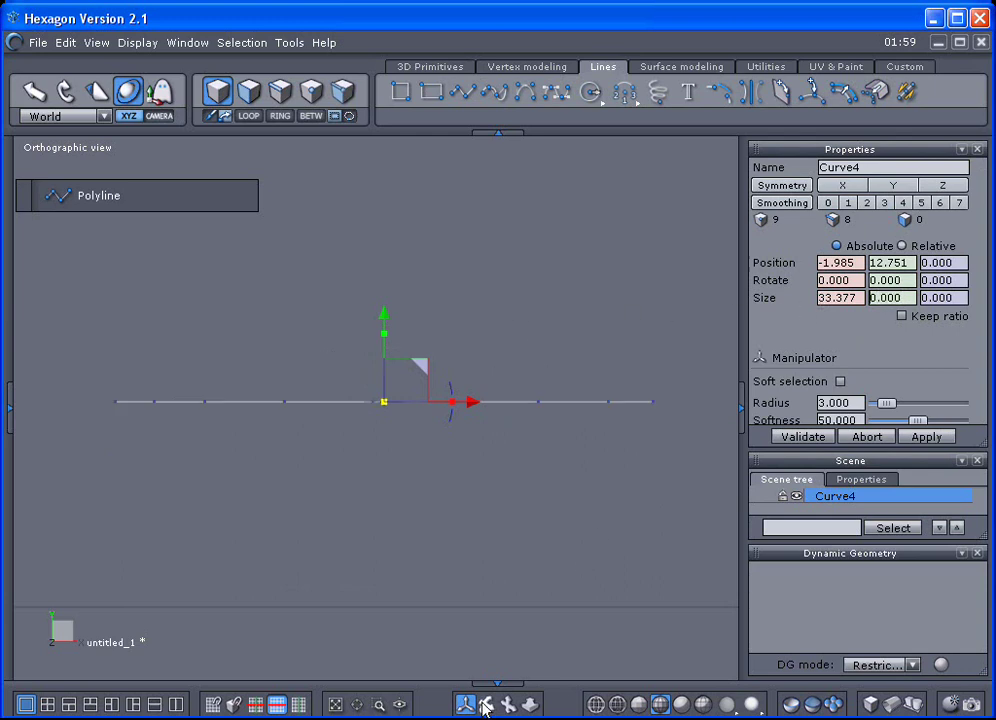
right_drag(420, 480, 431, 654)
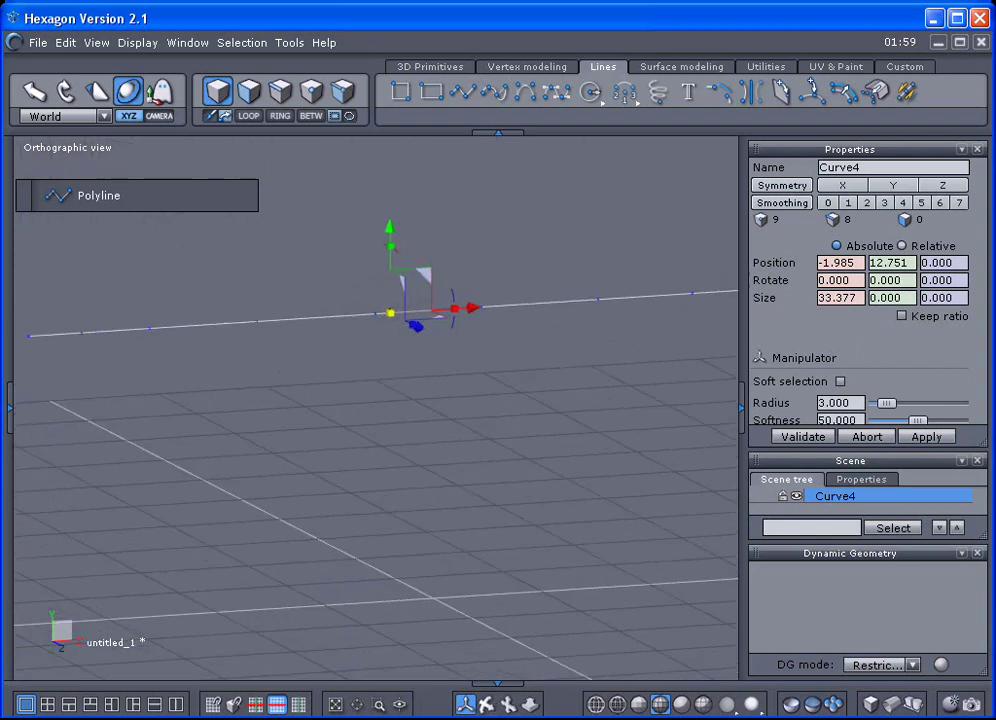
scroll(431, 654, down, 2)
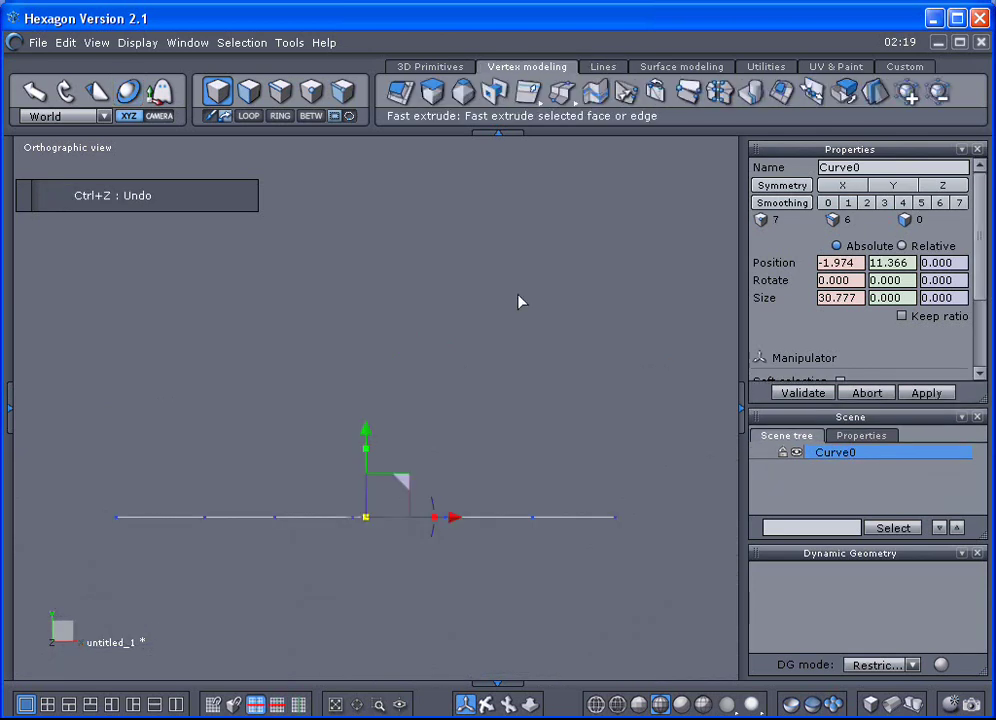
- Draw a four-point polyline branching up from the straight line's middle point, about 16.53 wide and 5.09 high
click(905, 67)
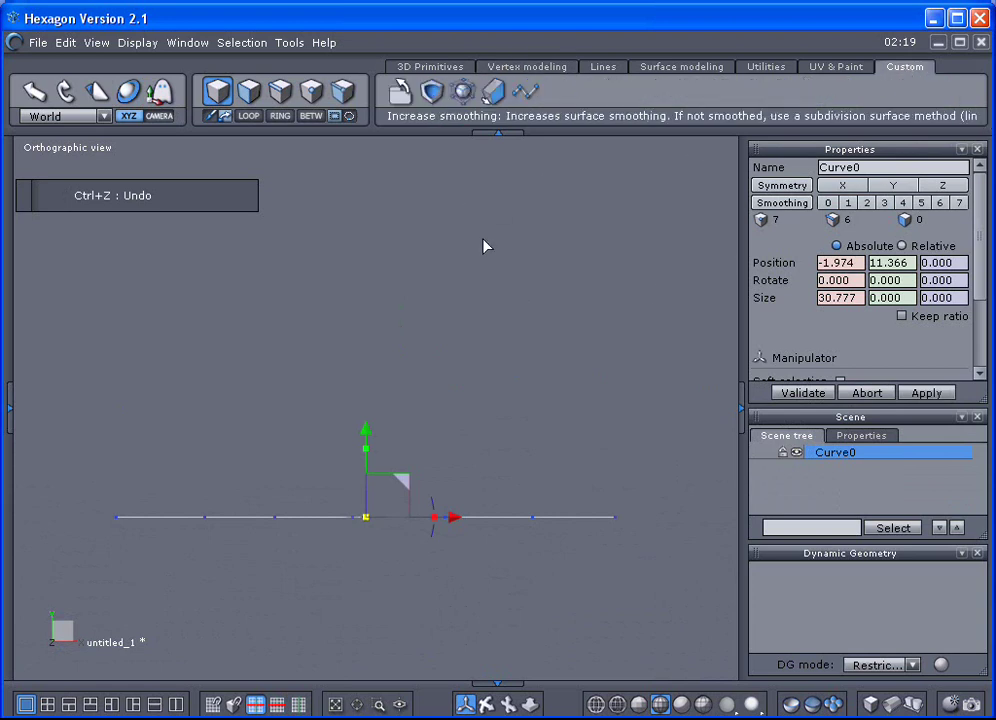
click(524, 94)
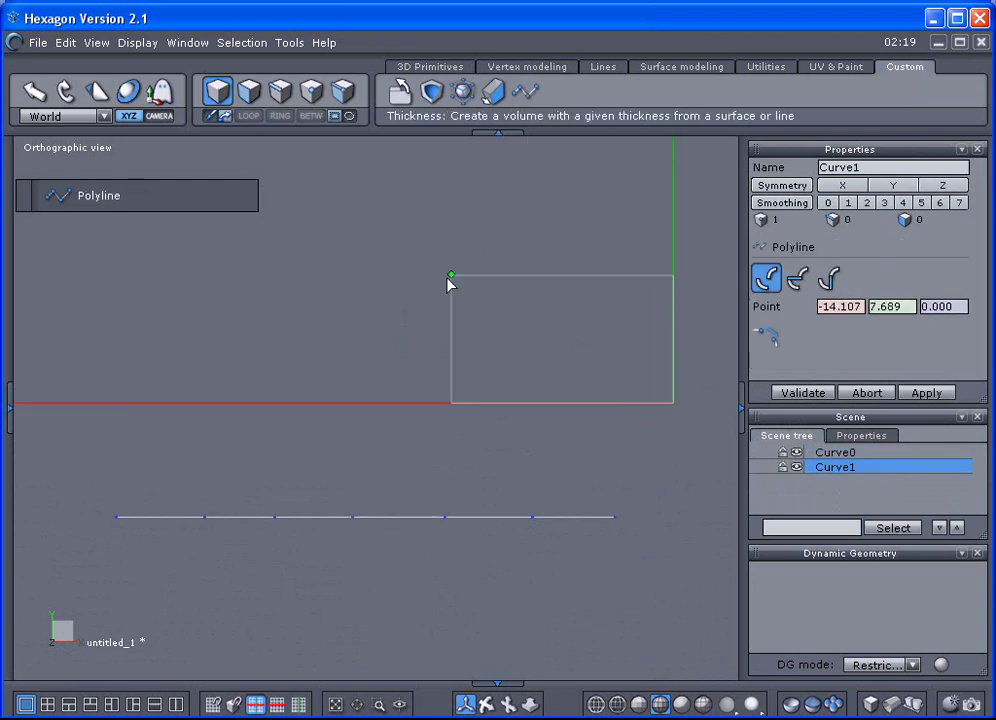
click(353, 518)
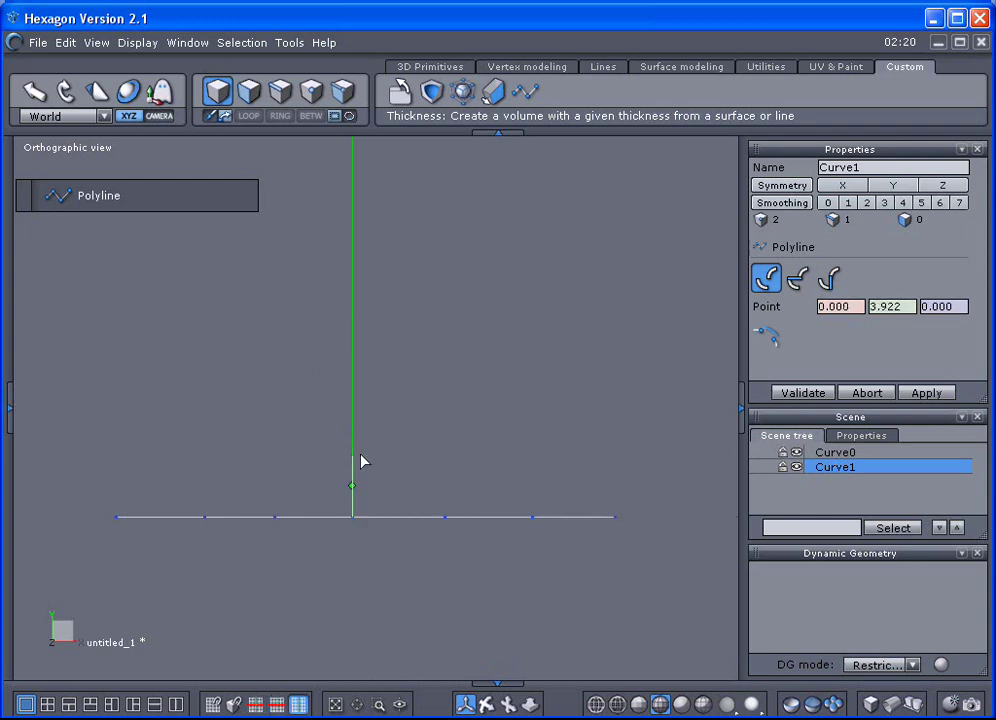
scroll(349, 407, up, 4)
middle_drag(346, 401, 347, 318)
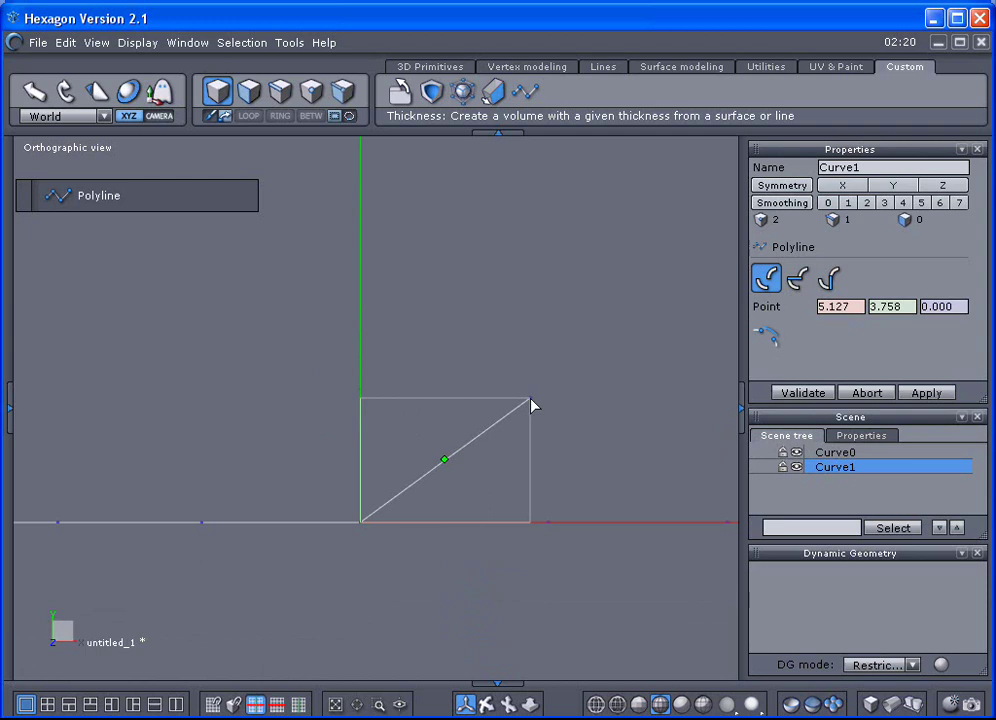
click(363, 409)
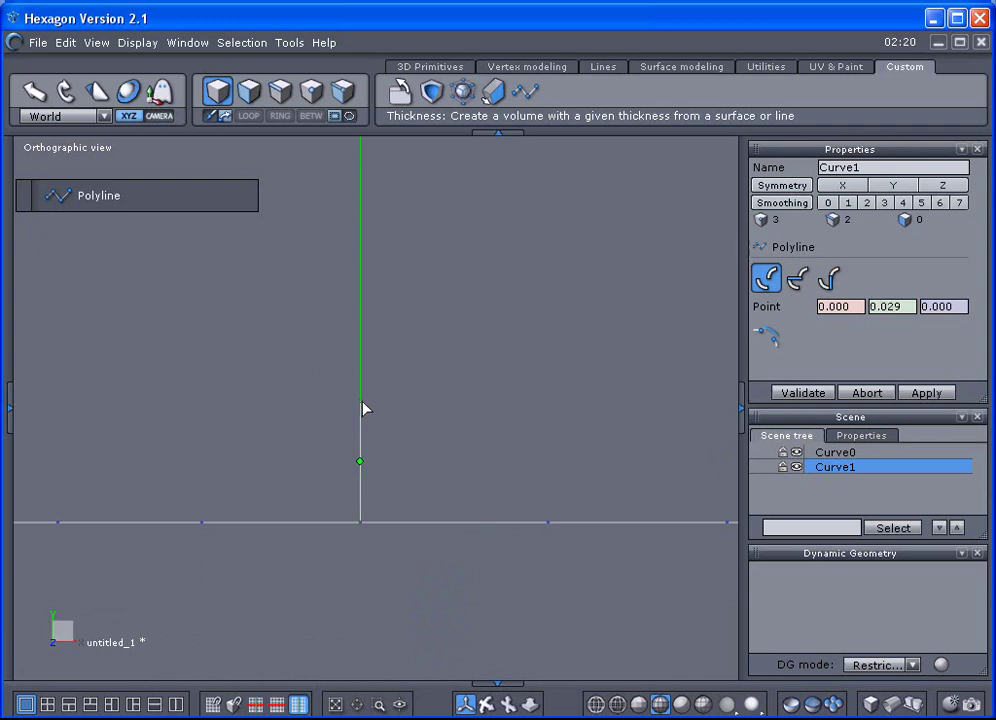
middle_drag(373, 399, 296, 373)
scroll(295, 373, down, 3)
click(327, 346)
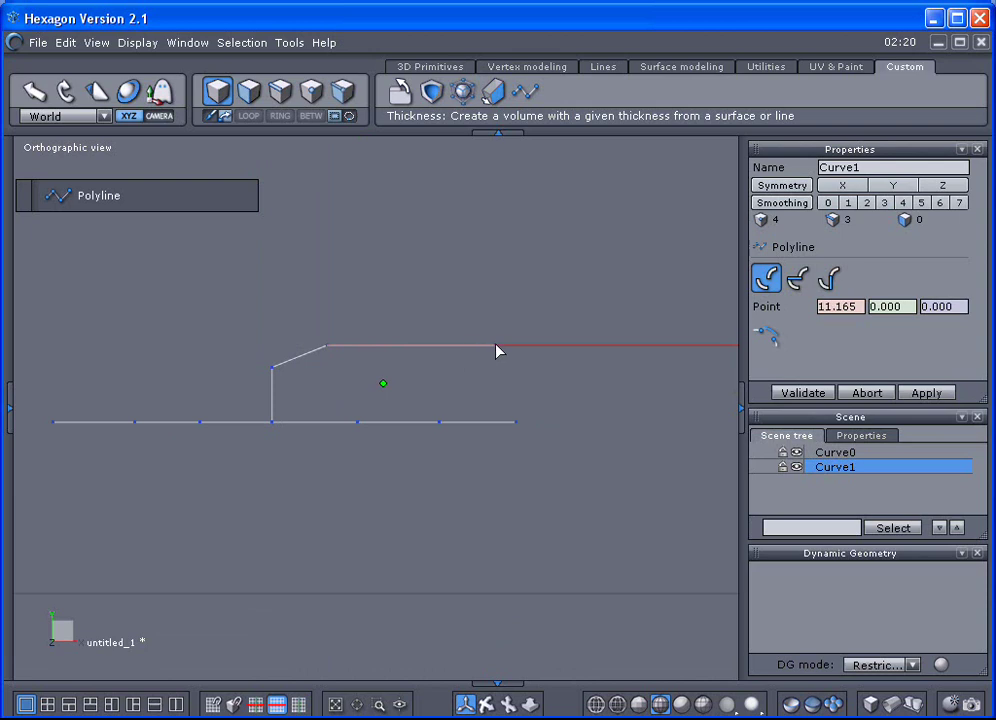
double_click(522, 349)
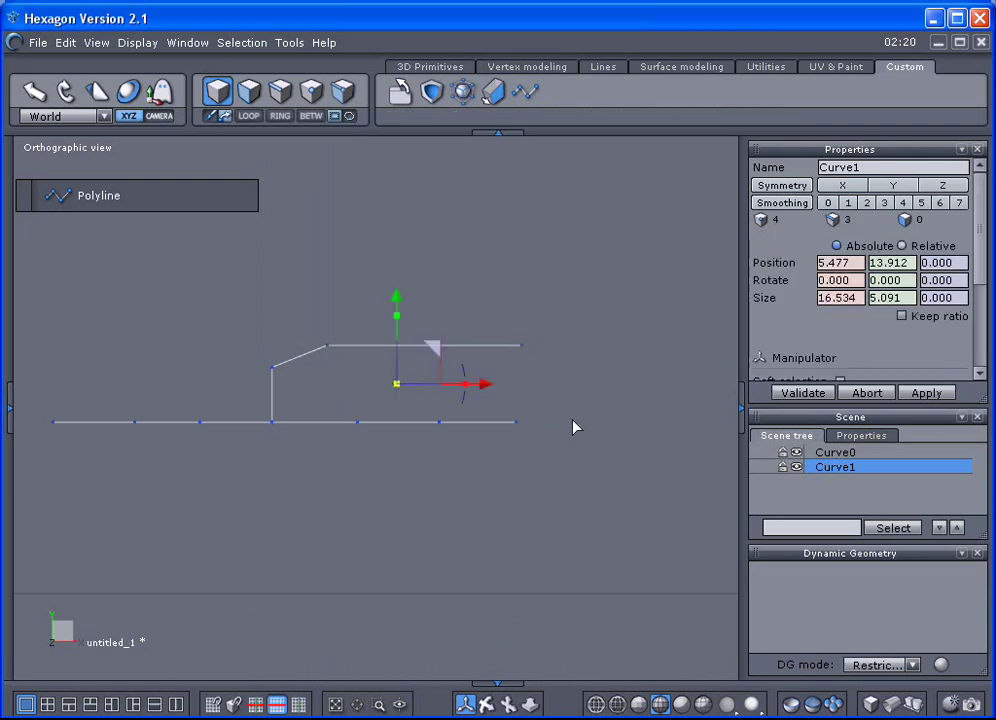
- Apply Thickness to both polylines with a value of 1.509 and 8 points to turn them into tubes
key(ctrl+a)
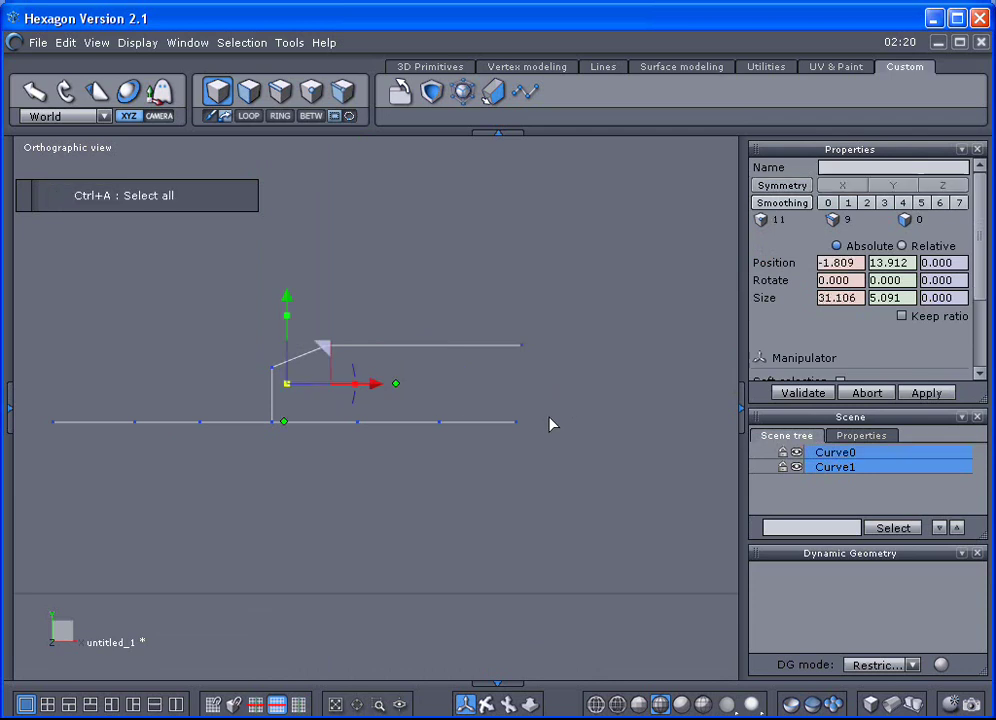
click(493, 91)
drag(874, 270, 874, 243)
middle_drag(565, 600, 445, 529)
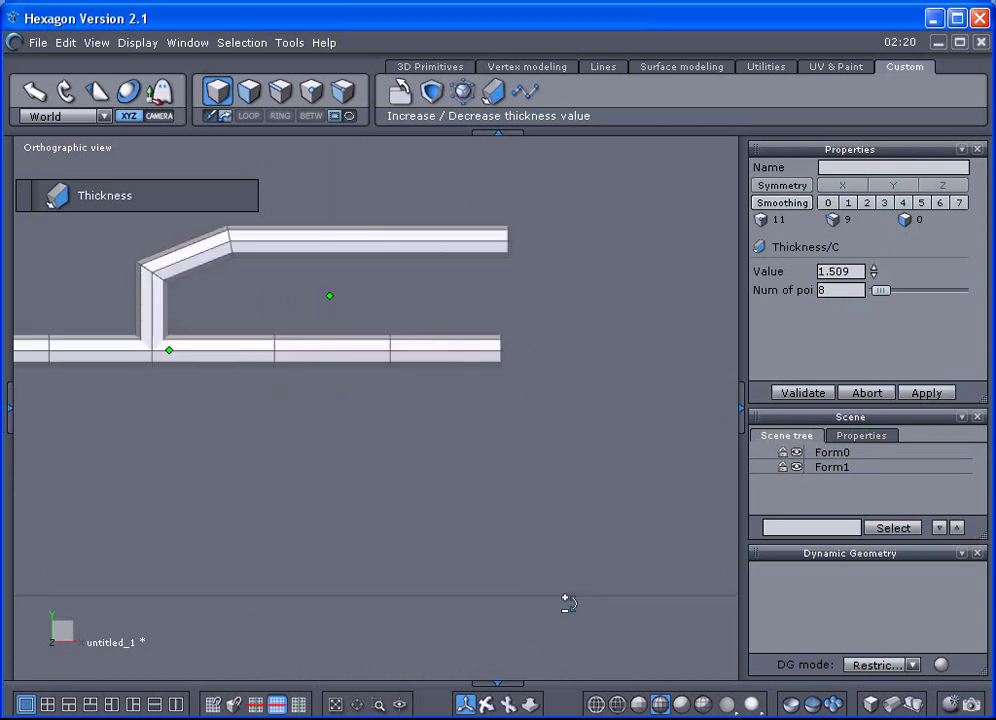
click(793, 394)
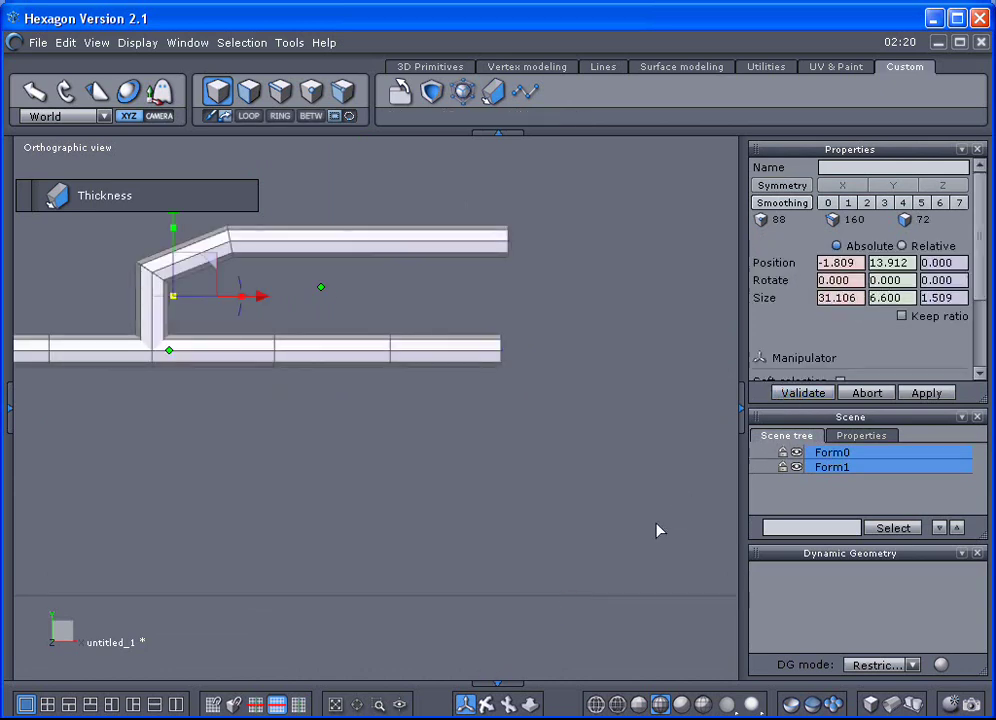
- Examine from several angles and up close how the branch tube meets the straight tube
middle_drag(330, 600, 307, 444)
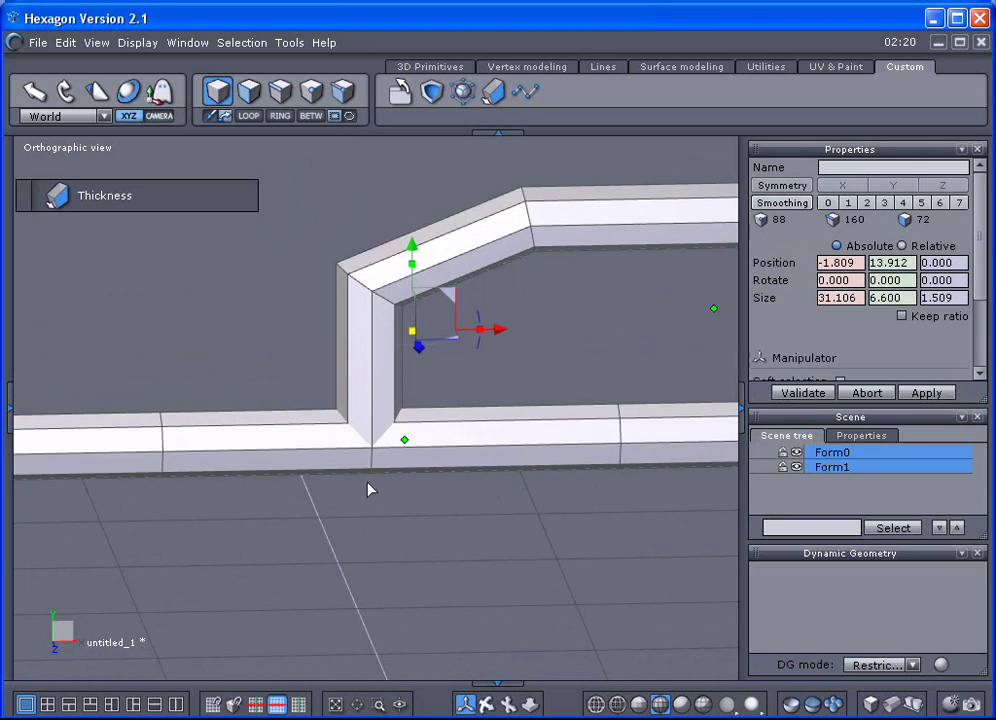
middle_drag(380, 550, 378, 468)
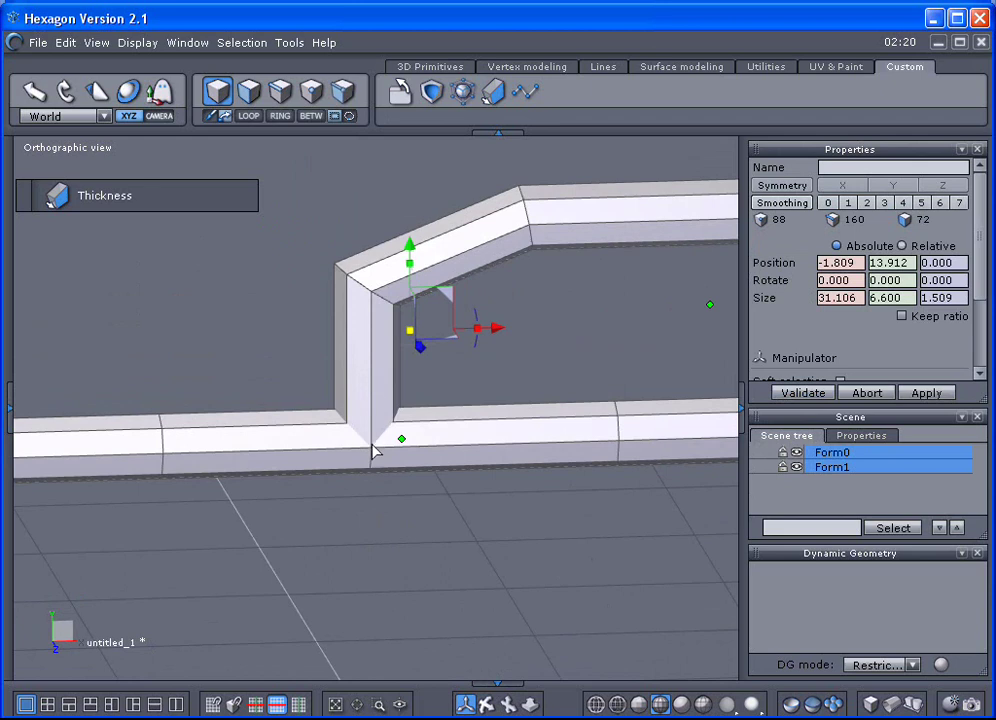
mouse_move(382, 552)
middle_down()
mouse_move(368, 548)
mouse_move(378, 550)
middle_up()
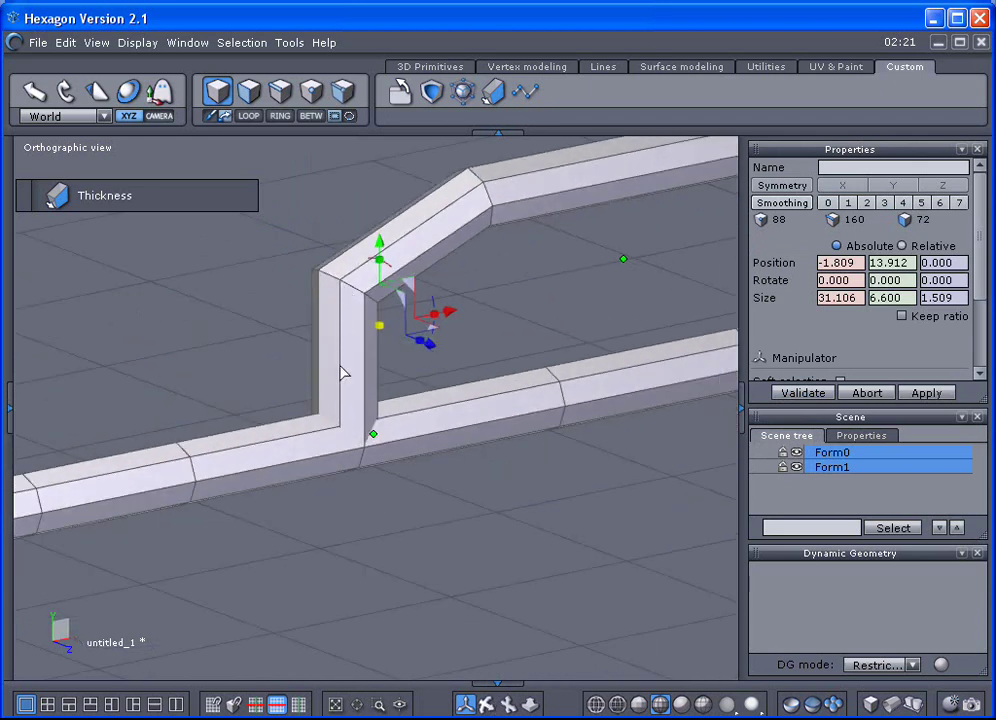
middle_drag(385, 552, 481, 630)
key(ctrl+z)
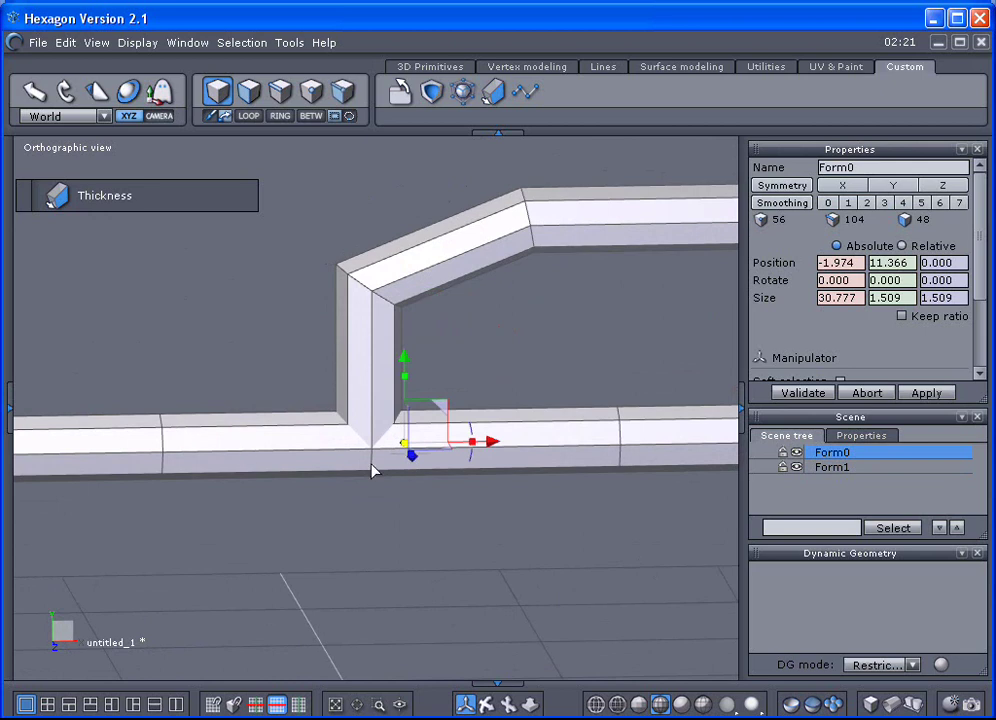
scroll(373, 469, up, 2)
scroll(372, 457, up, 1)
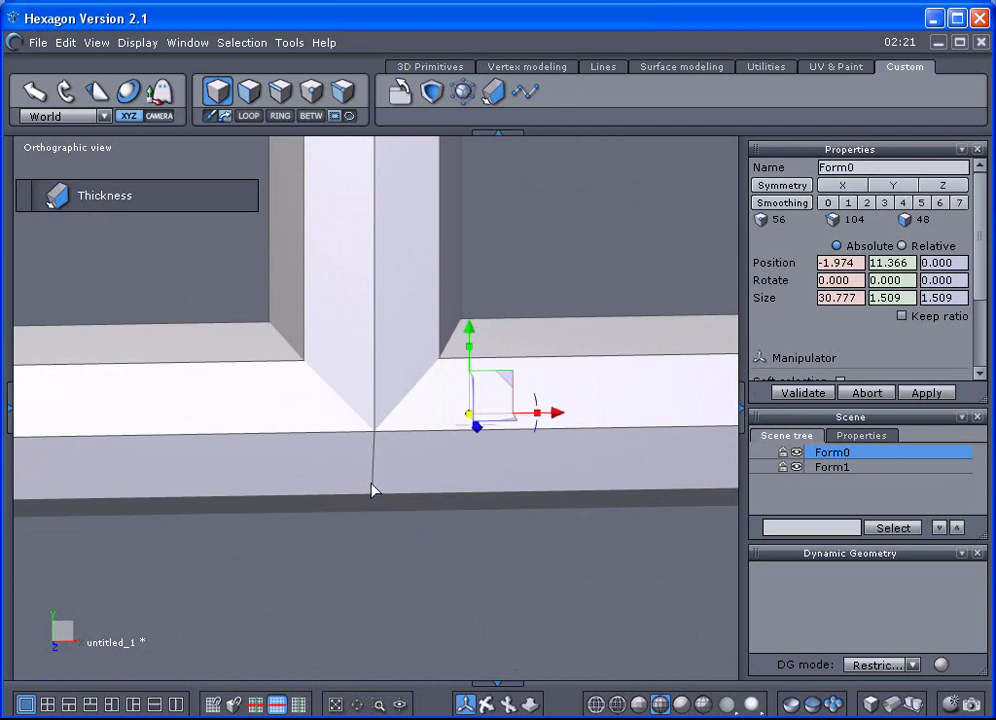
scroll(372, 489, down, 4)
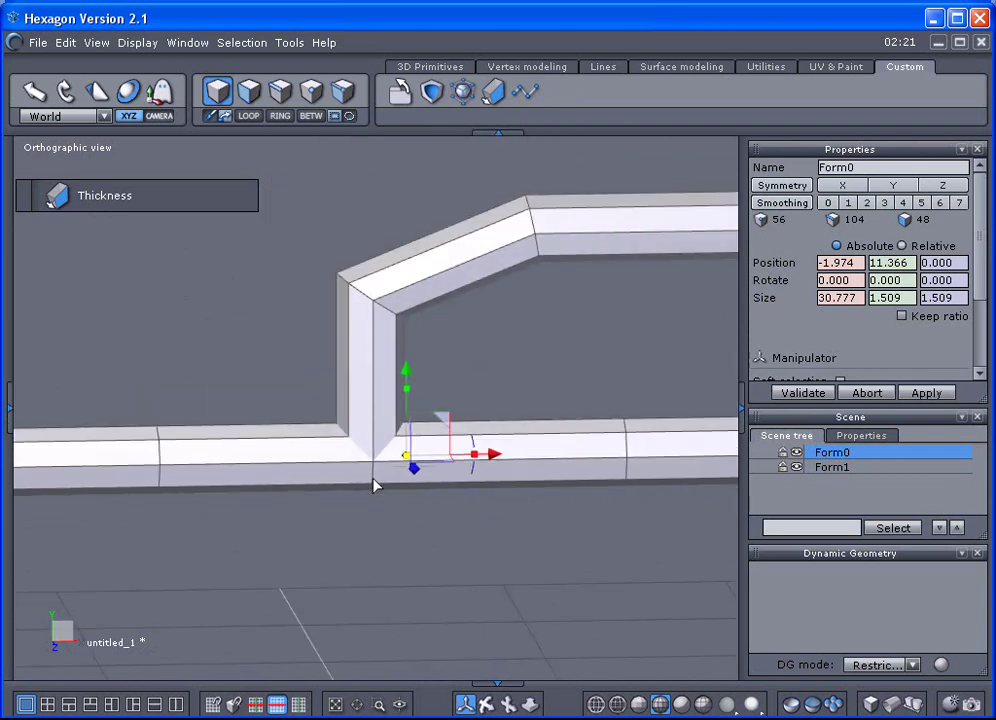
scroll(373, 485, down, 1)
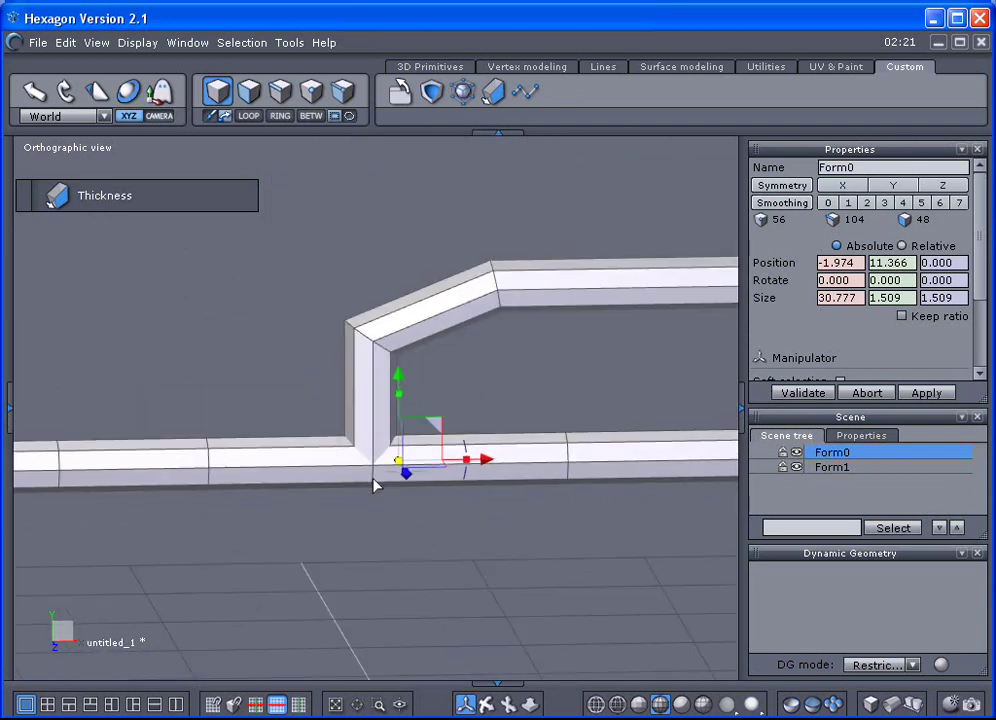
- Merge the straight tube and the branch tube into one object with a Boolean union
click(433, 90)
click(444, 298)
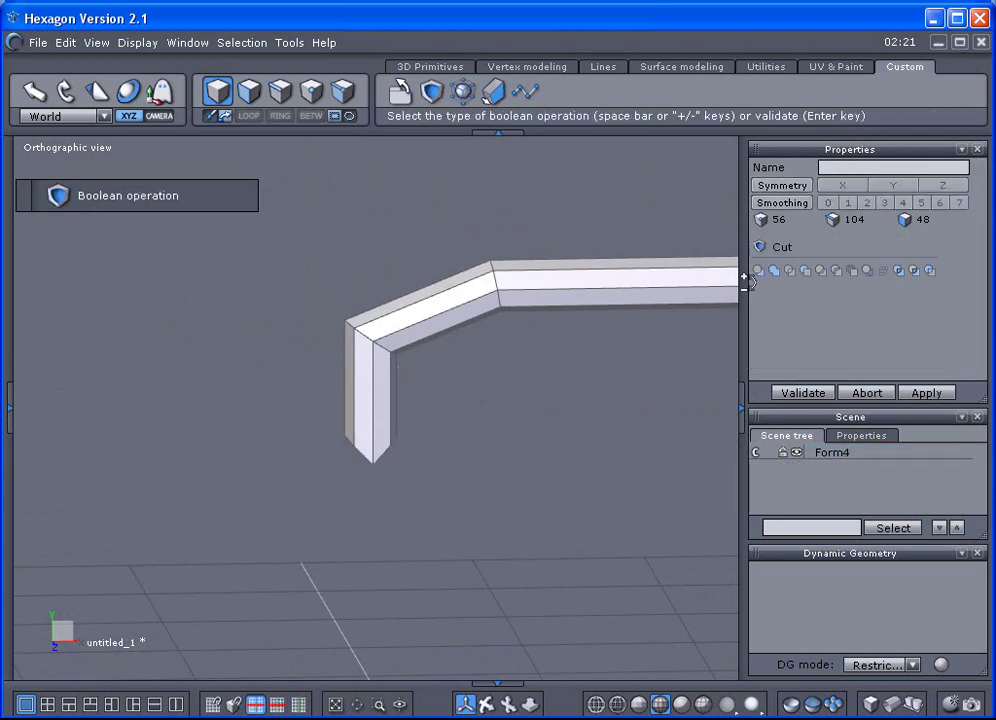
click(774, 273)
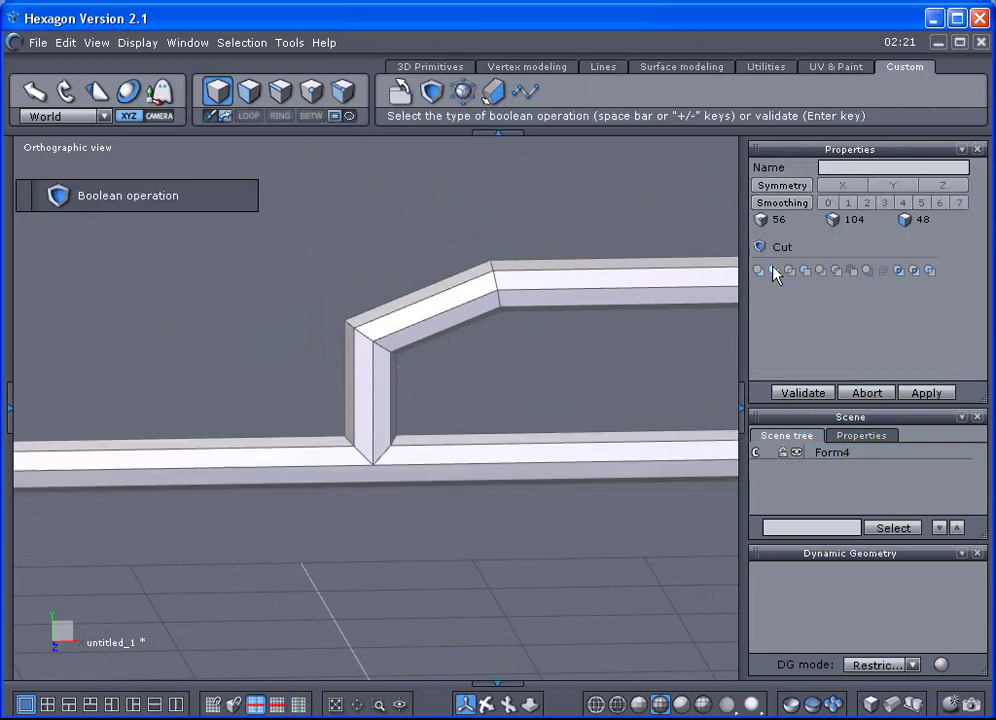
click(783, 392)
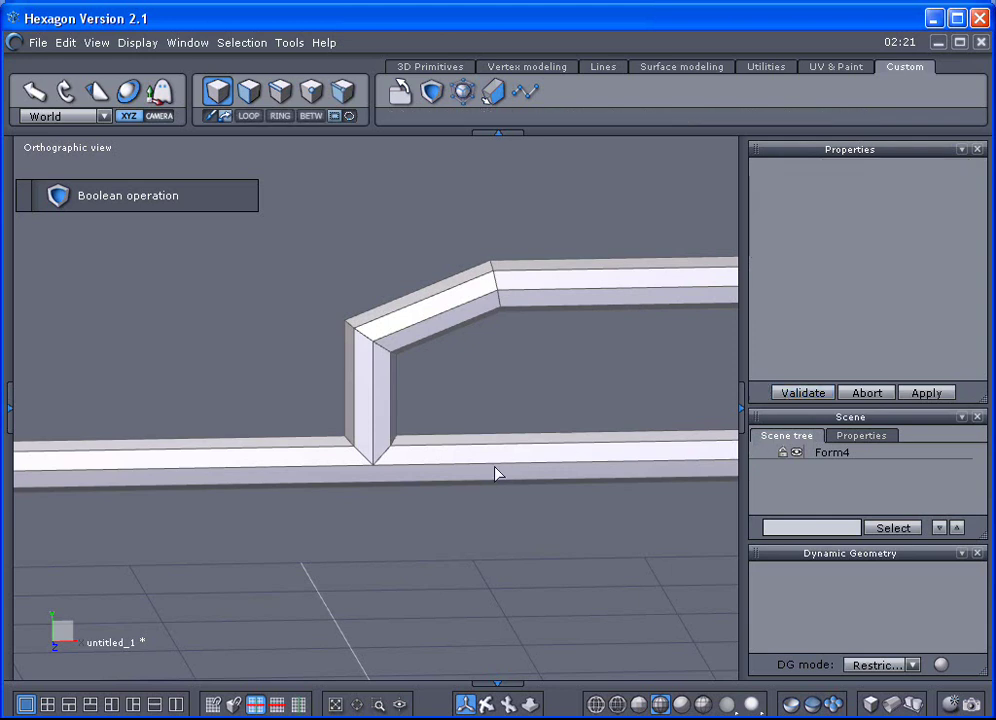
scroll(491, 462, up, 2)
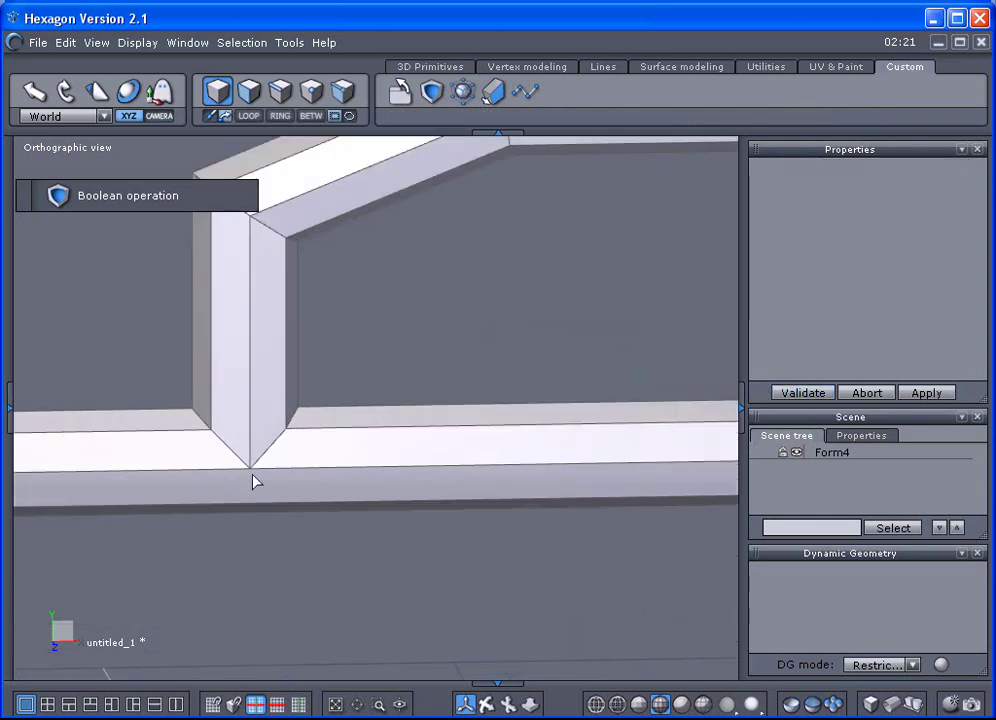
scroll(385, 362, down, 4)
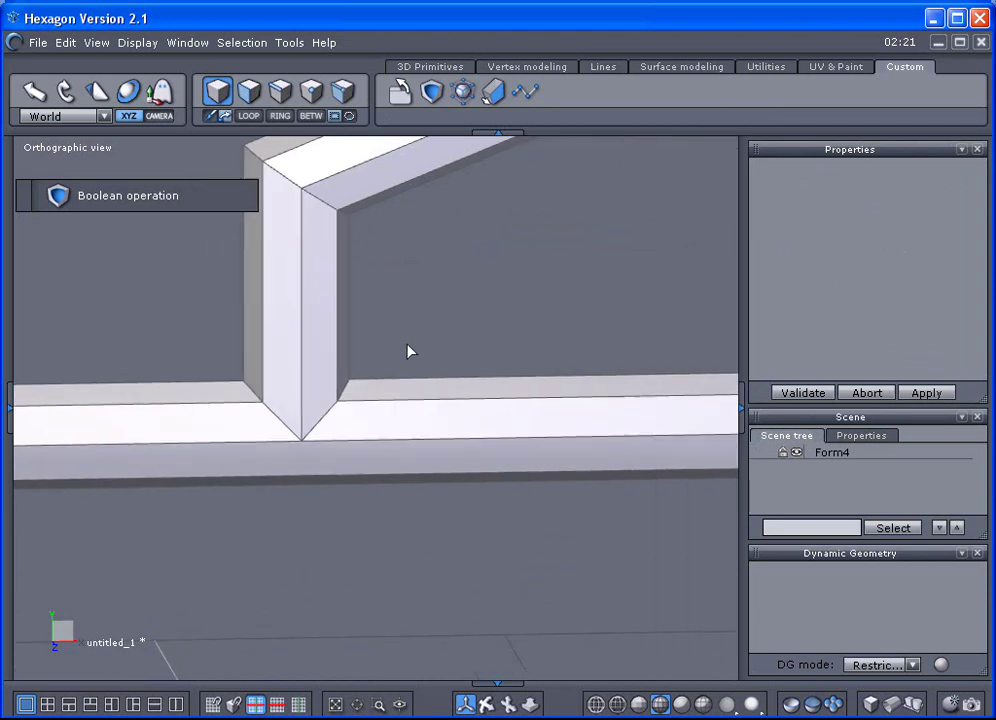
scroll(474, 362, down, 1)
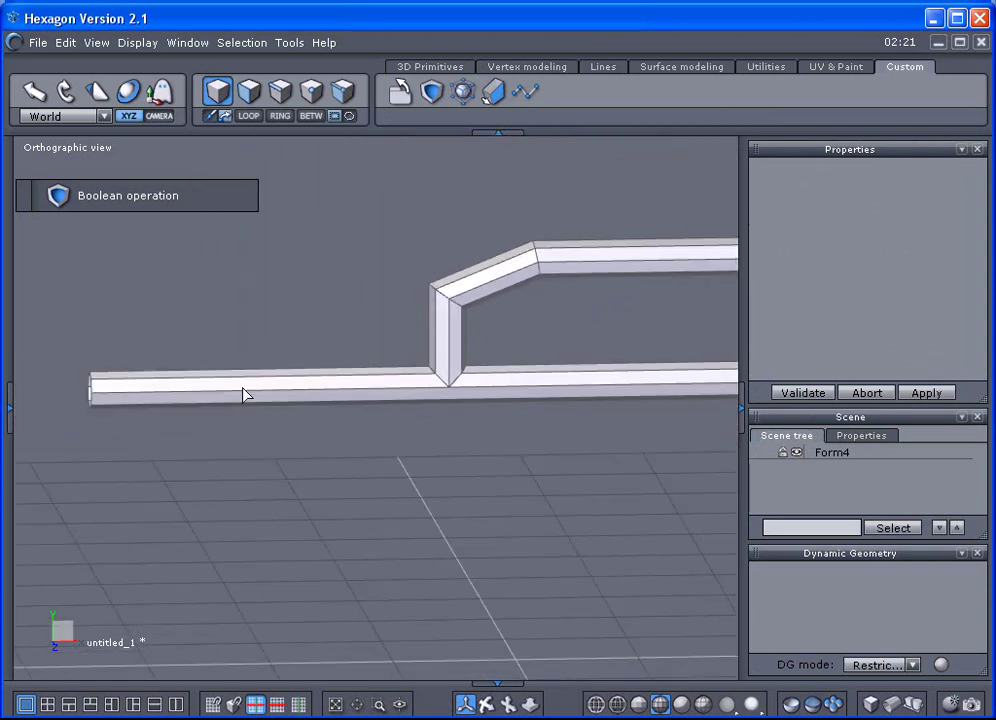
- Extract the edge loop at the straight tube's open left end along the tube to the branch junction's corner point
click(279, 91)
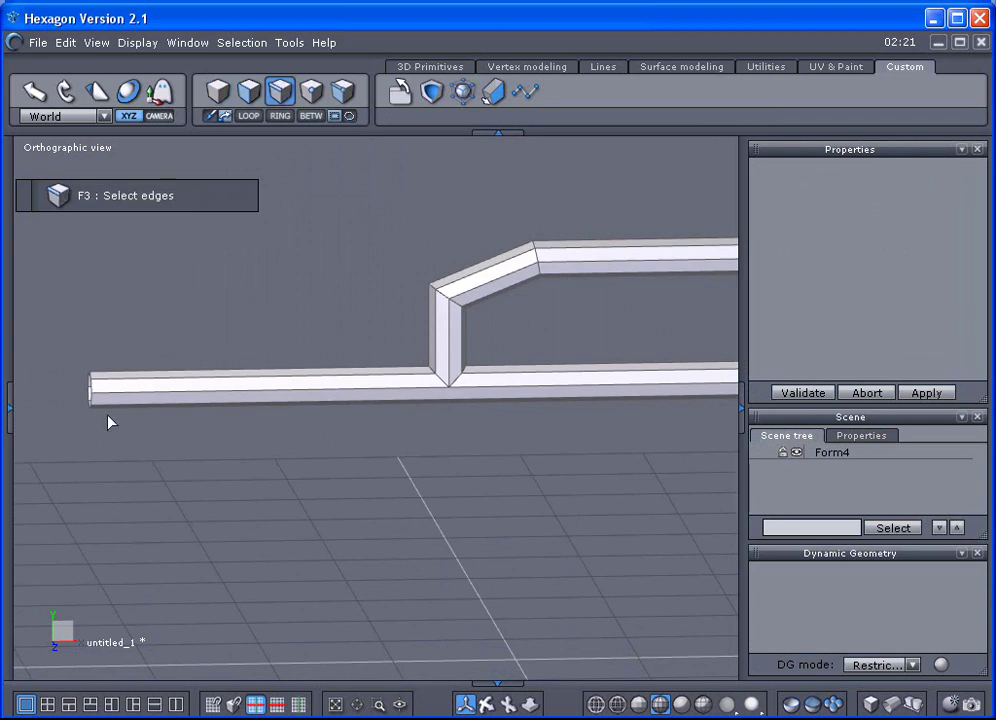
click(803, 455)
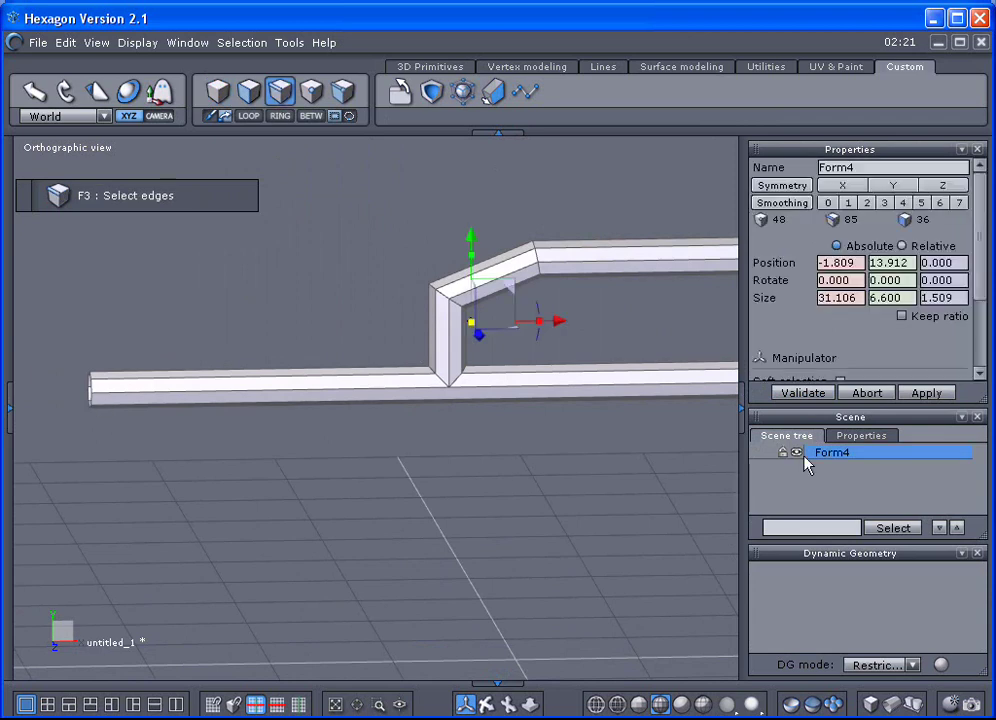
click(91, 398)
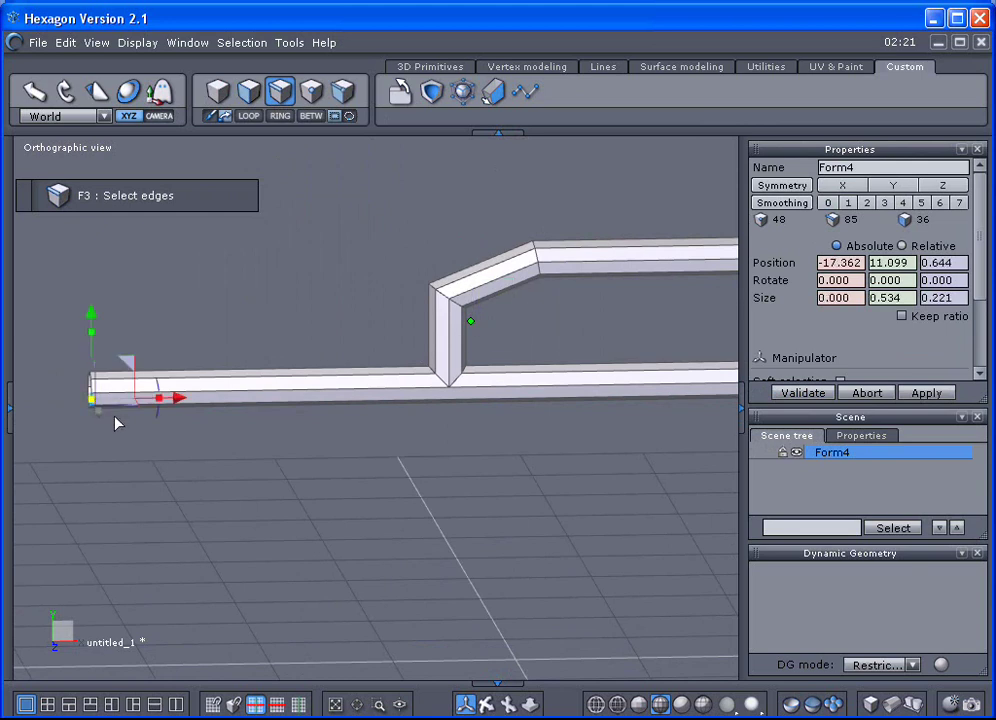
click(250, 116)
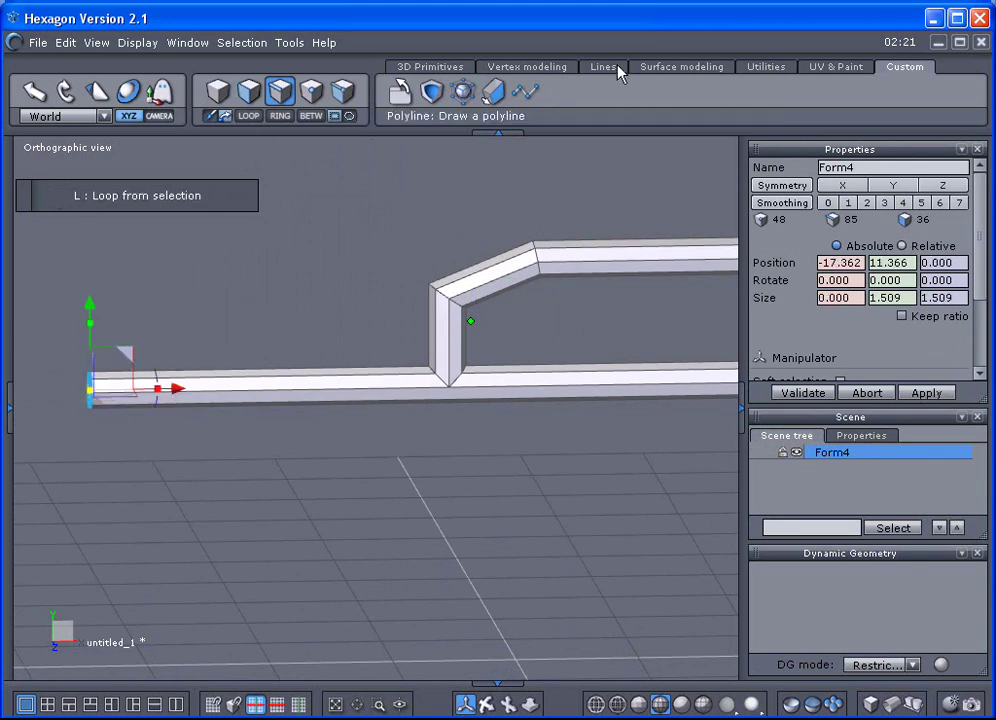
click(538, 70)
drag(528, 92, 530, 158)
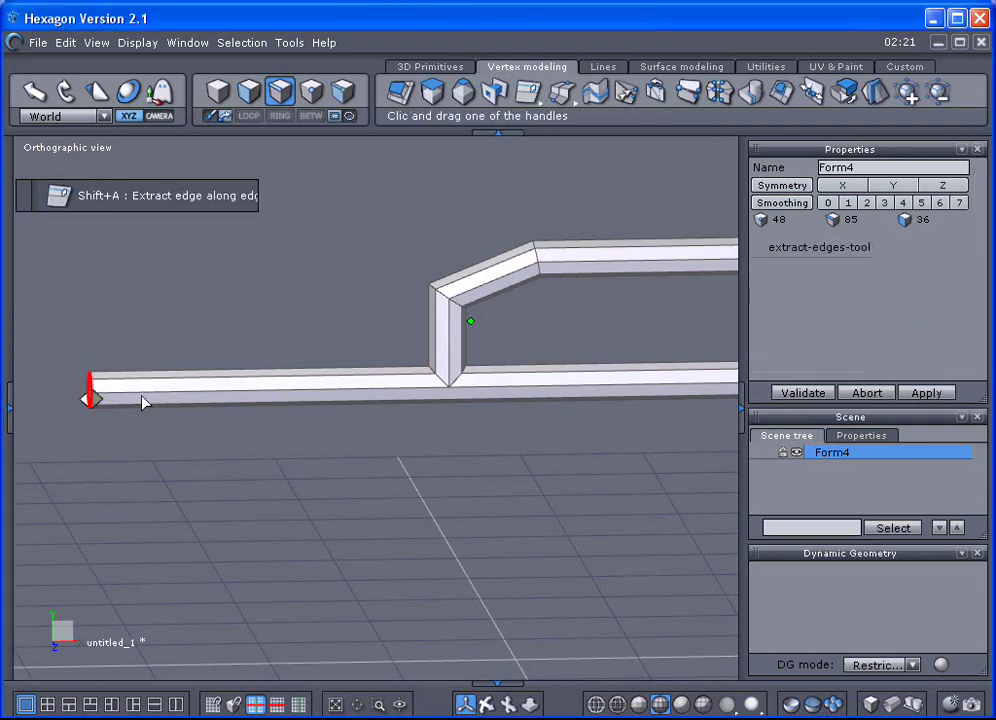
drag(93, 402, 450, 398)
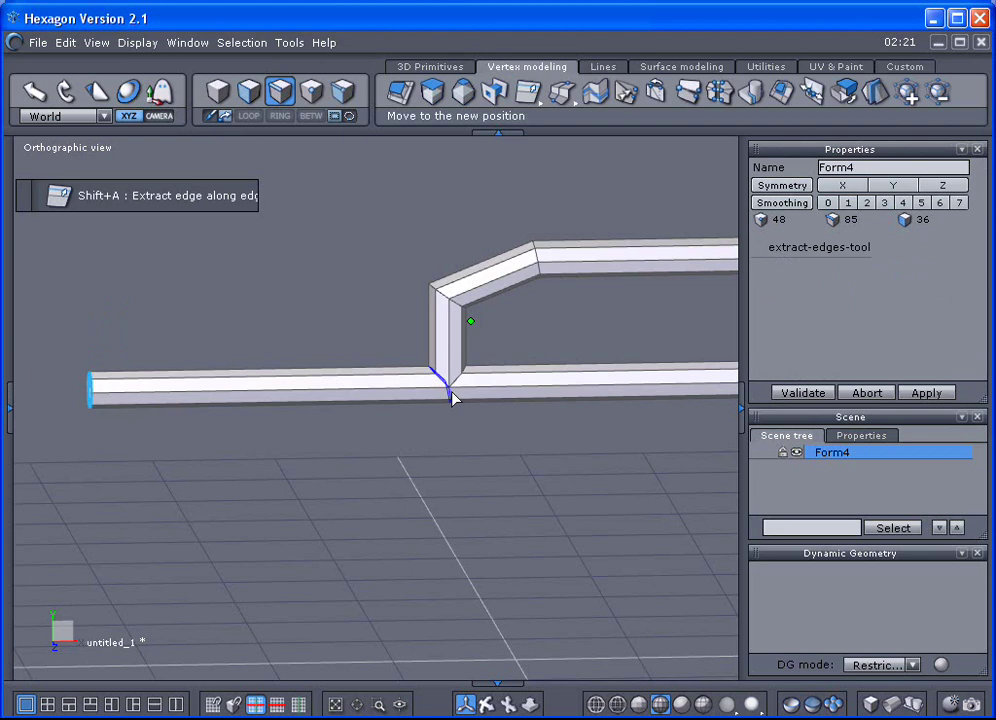
key(2)
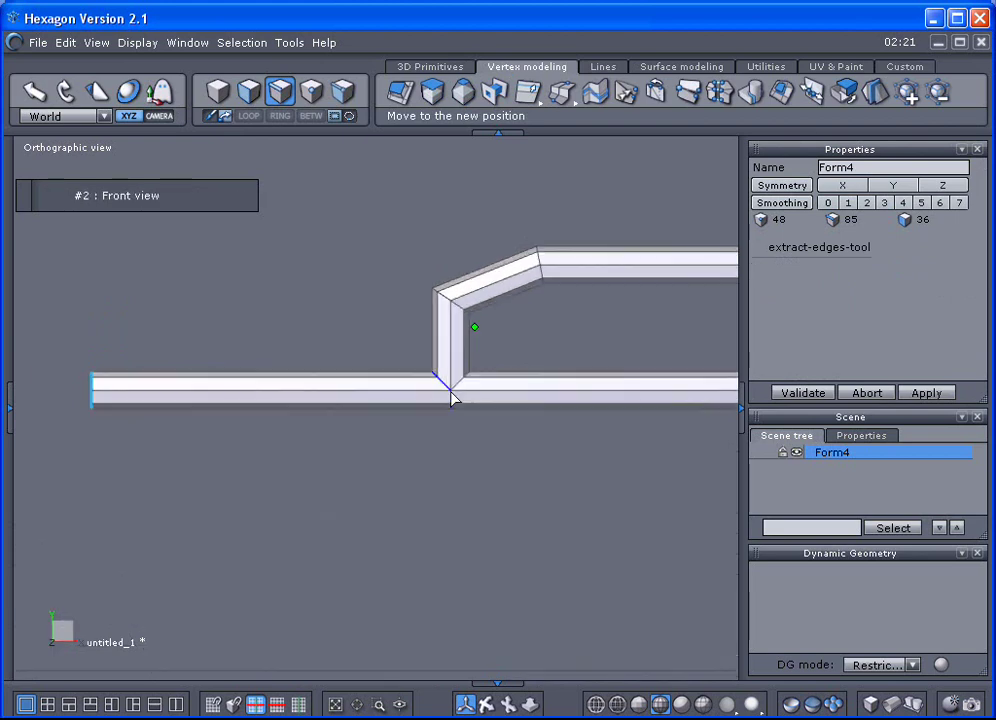
scroll(450, 397, up, 5)
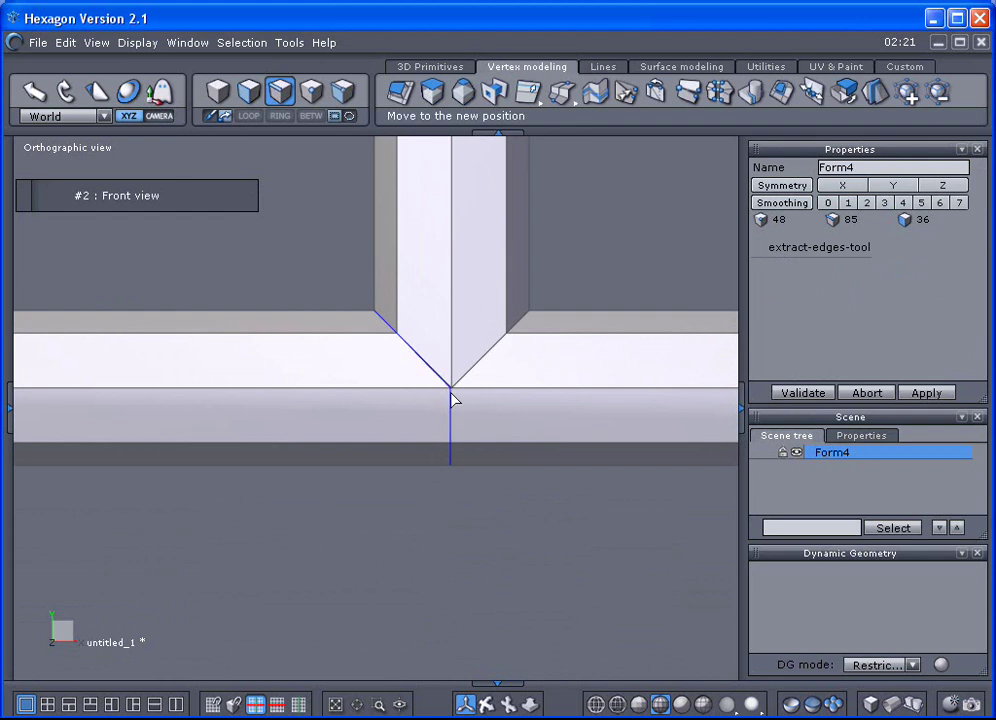
click(452, 398)
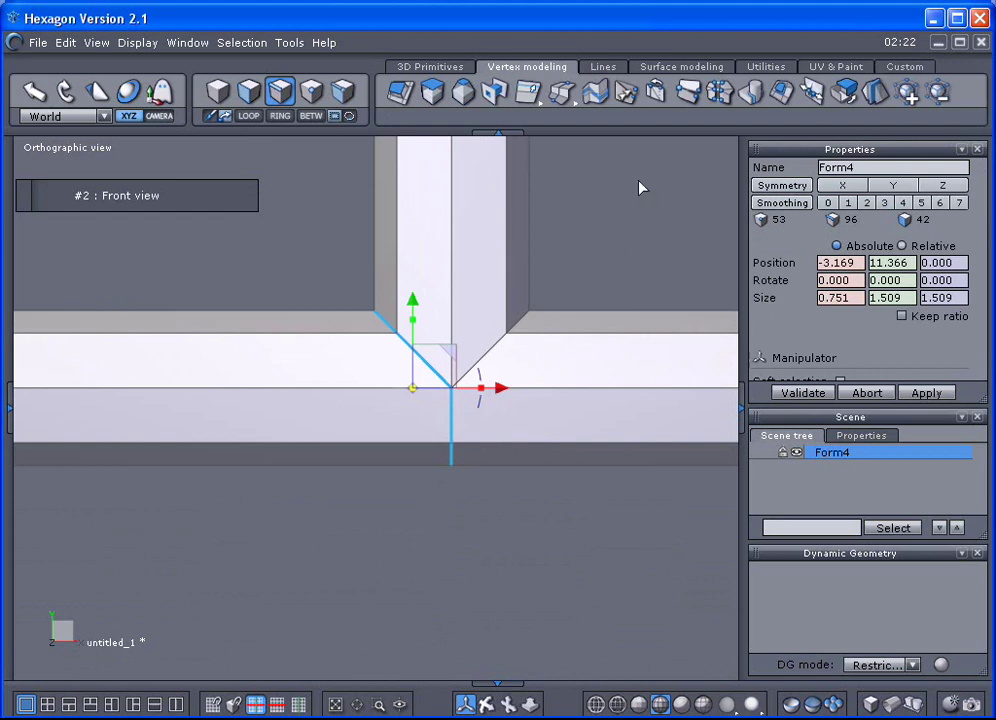
- Apply an Average weld with a distance of 0.002 to the whole merged tube object
click(220, 98)
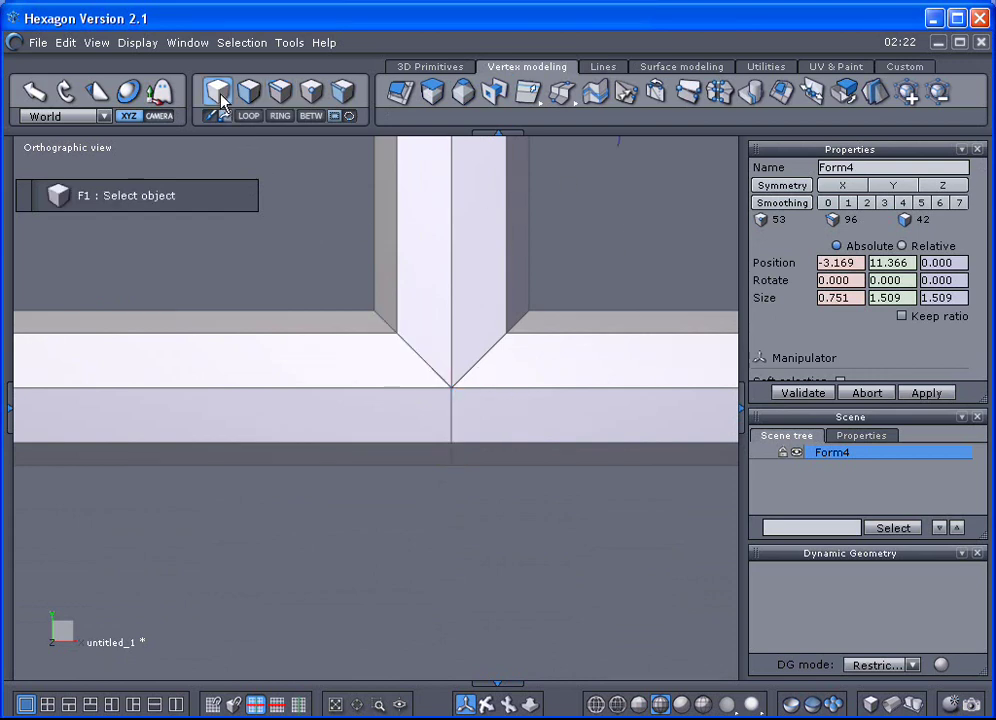
click(721, 93)
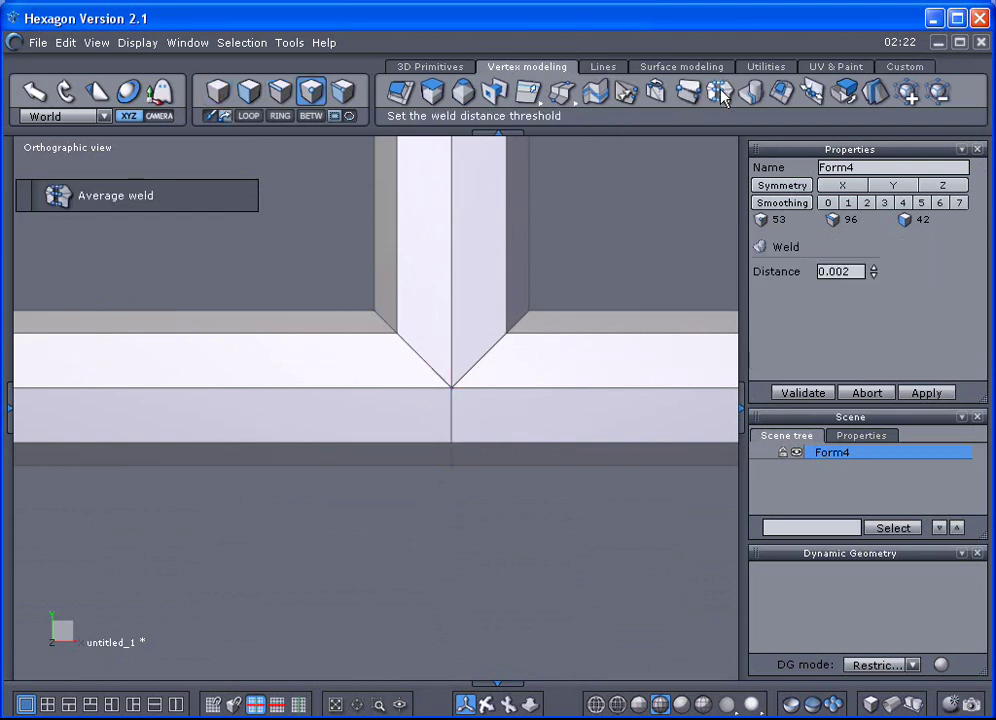
click(801, 392)
scroll(617, 260, down, 5)
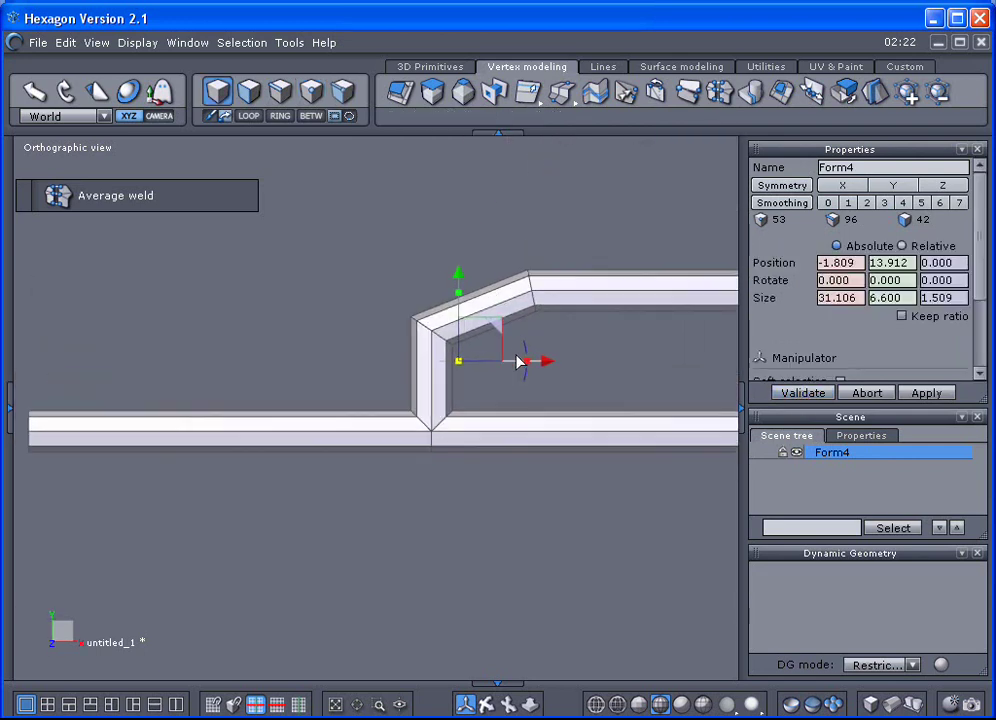
- Preview the merged tube at smoothing level 3 and return it to level 0
middle_drag(516, 341, 478, 338)
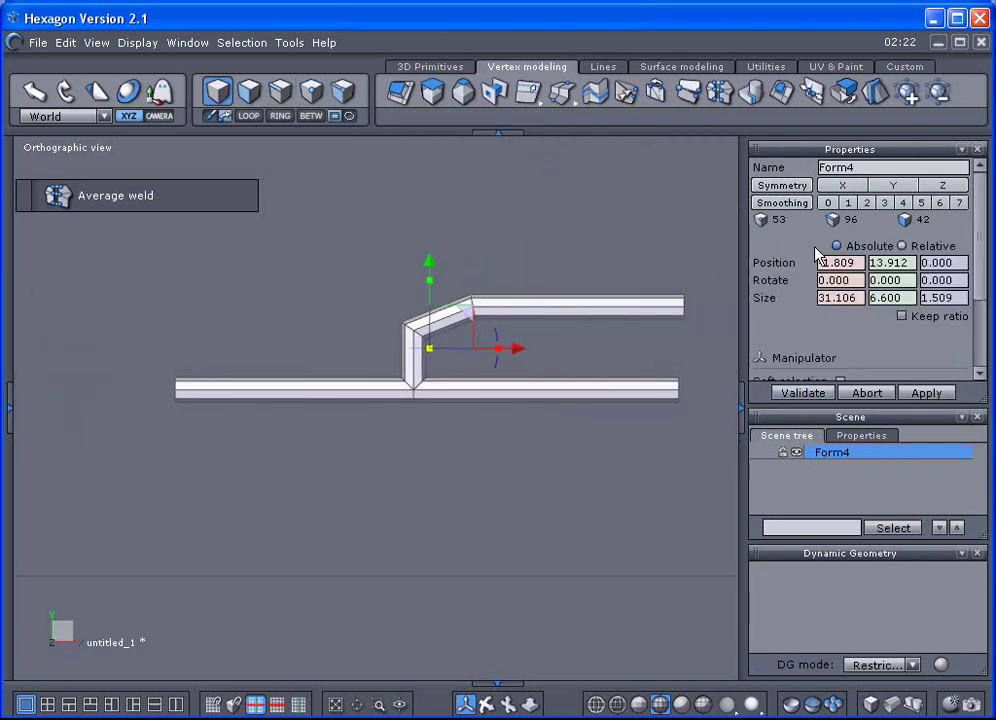
click(883, 203)
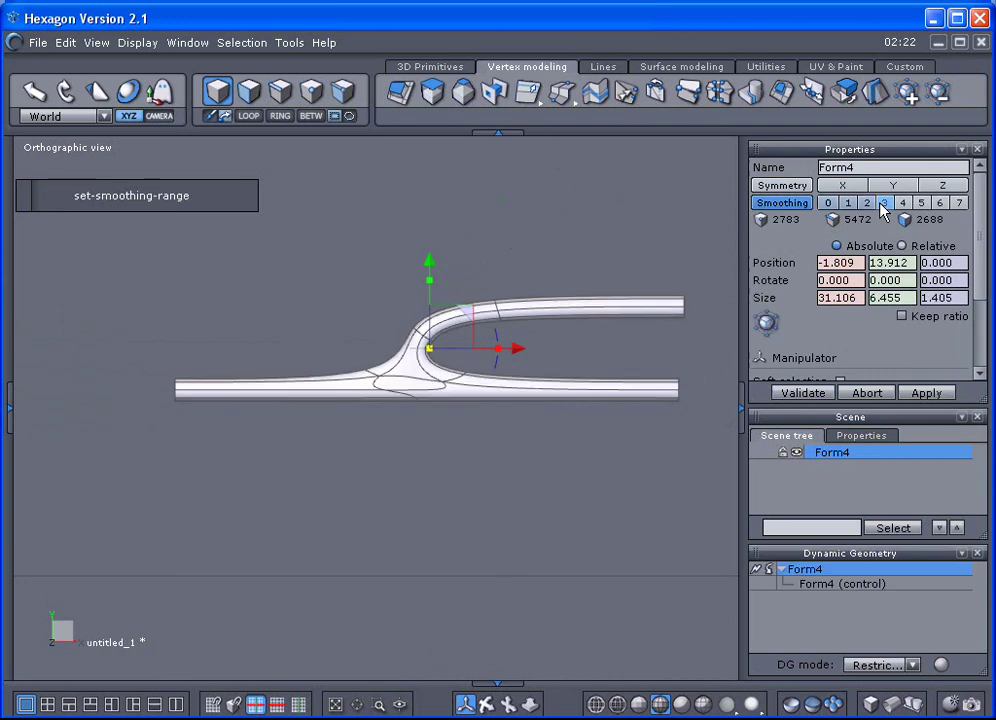
click(828, 203)
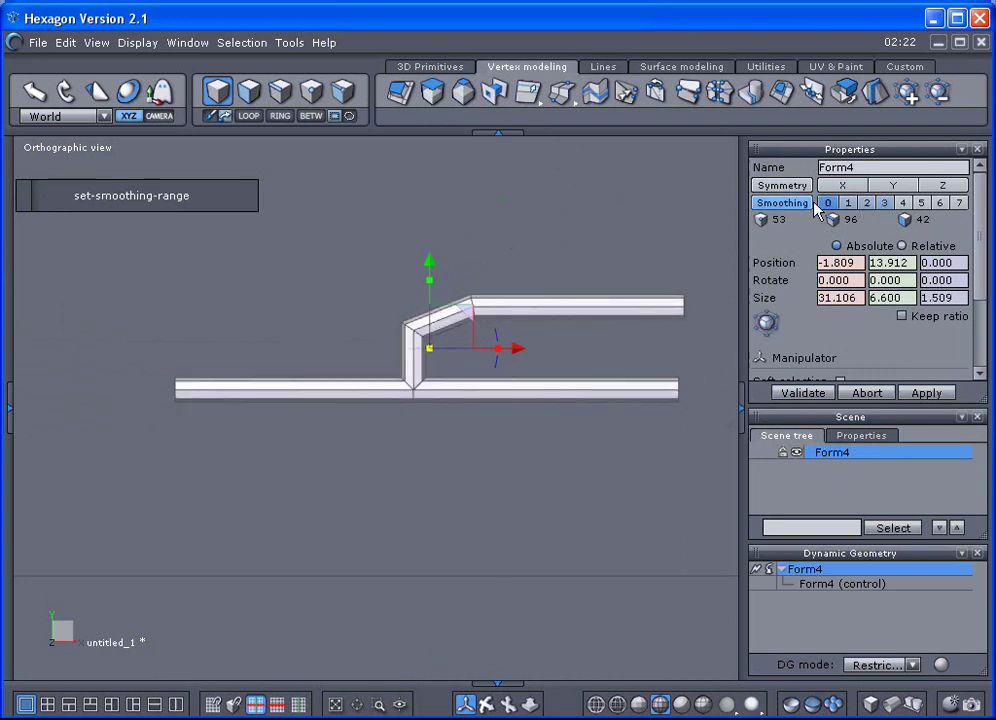
- Apply an Average weld with a distance of 0.005 to the tube and preview smoothing level 2, returning to level 0
click(719, 97)
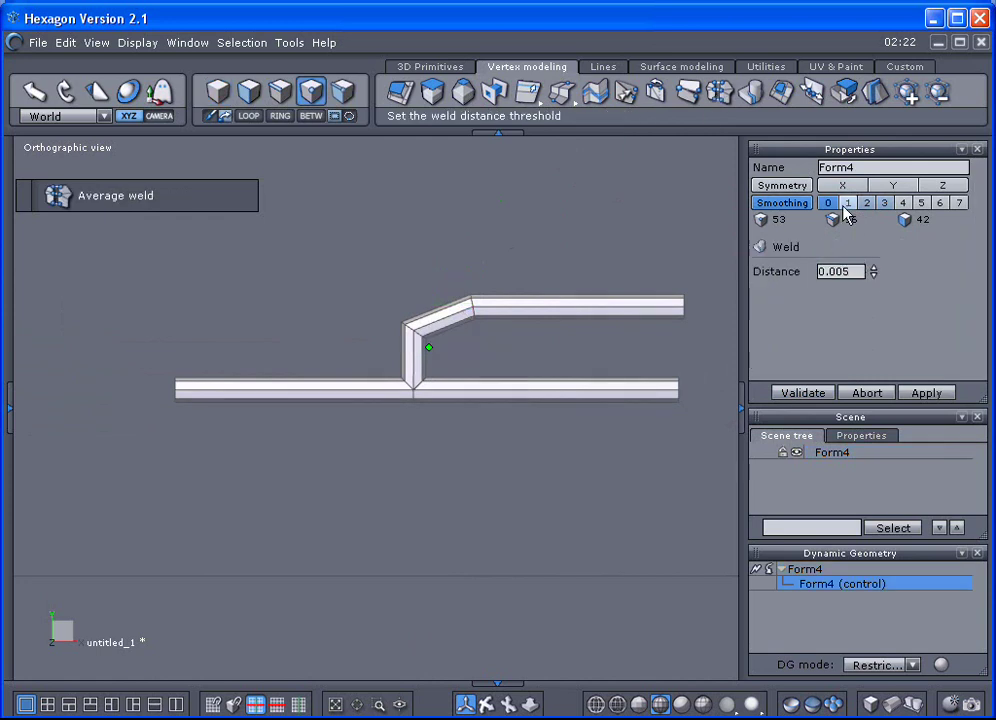
click(798, 394)
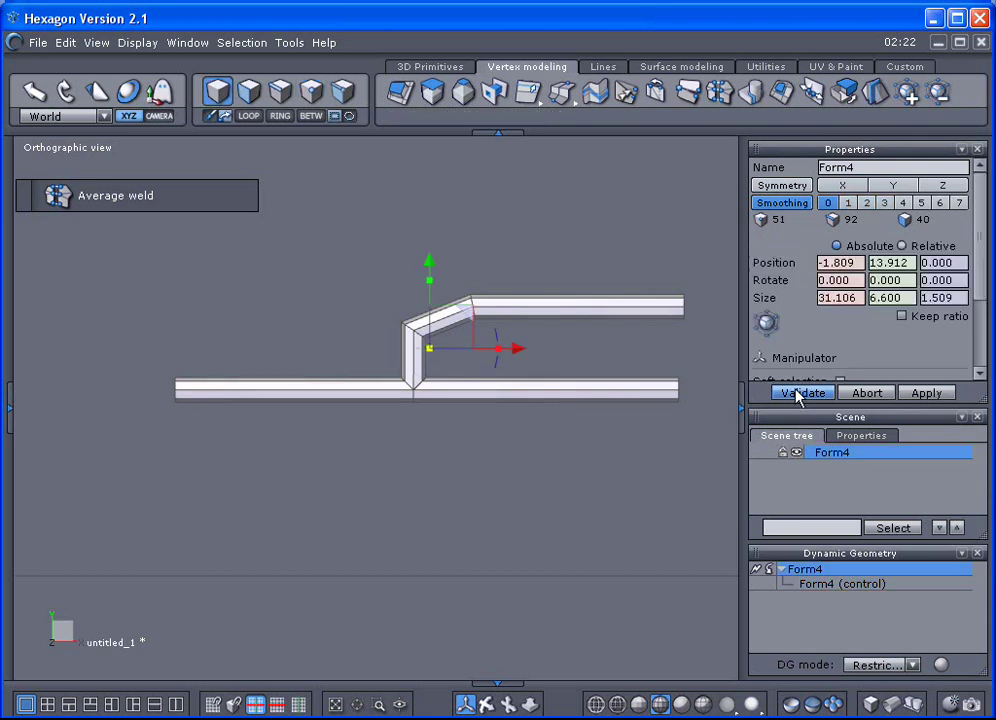
click(866, 204)
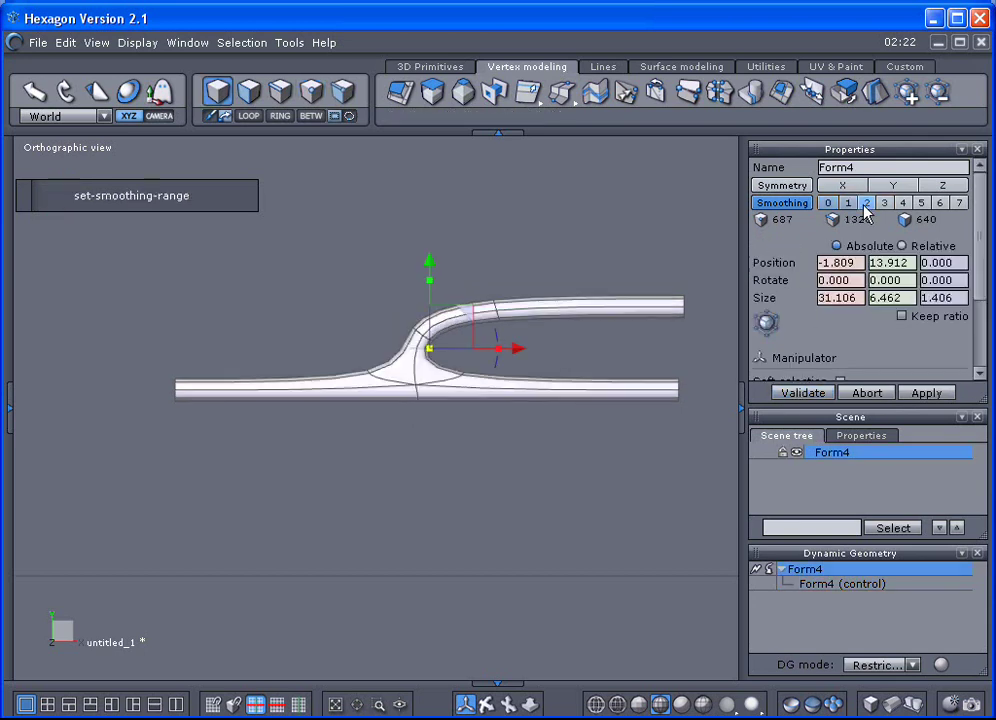
click(829, 203)
- Add three Tesselation by slice cuts near the junction: one across the branch's base and one across the straight tube on each side
scroll(669, 269, up, 2)
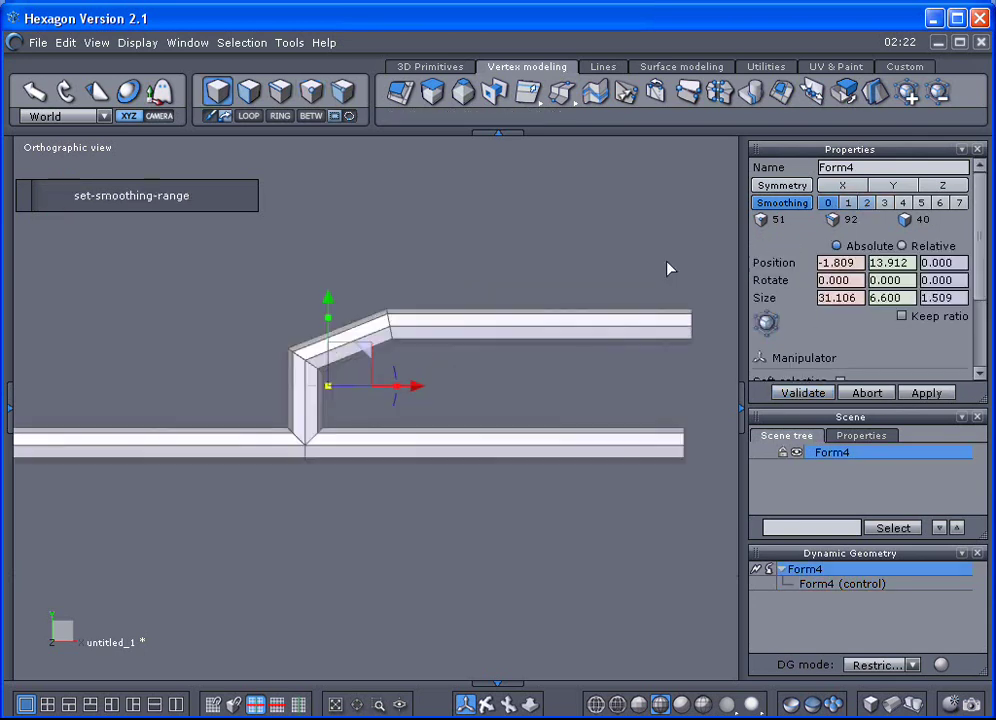
click(561, 93)
click(566, 193)
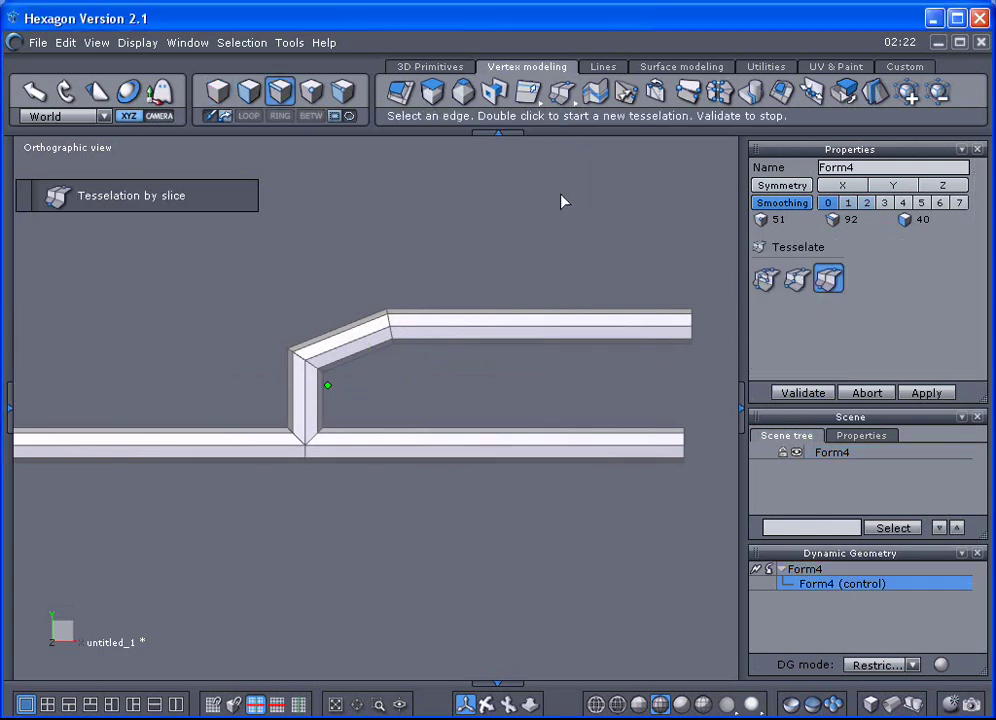
double_click(305, 420)
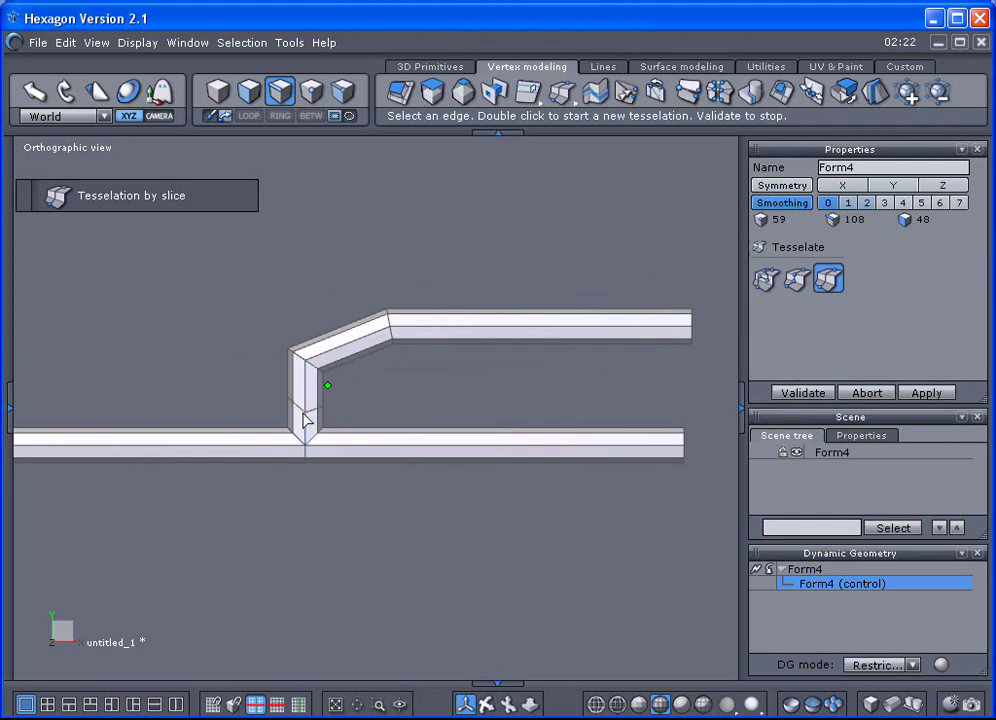
double_click(262, 444)
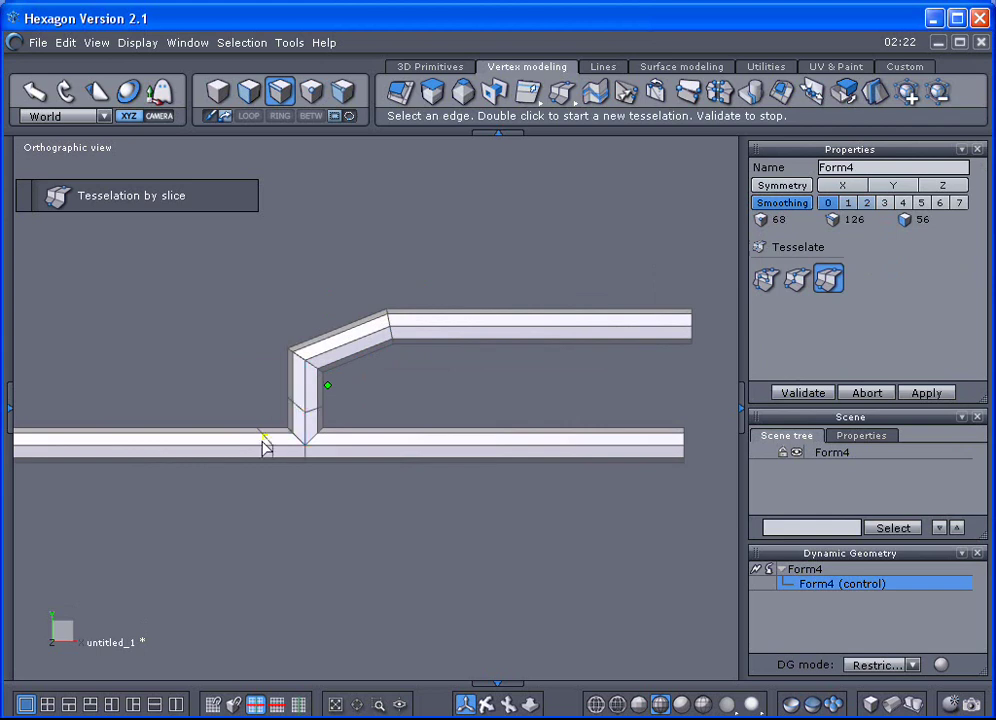
double_click(347, 440)
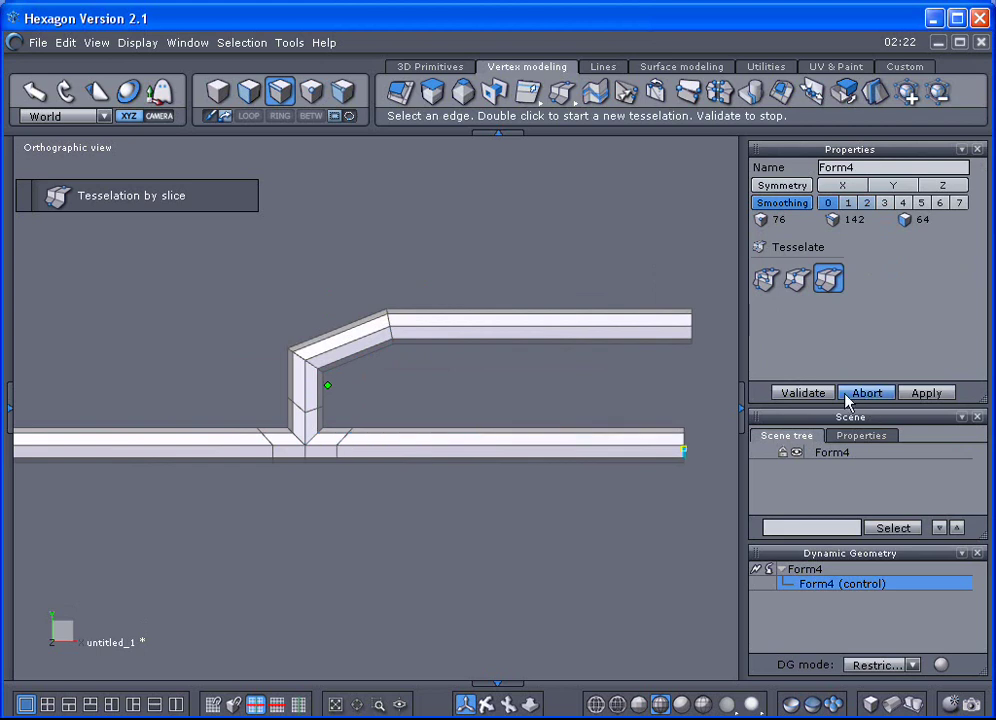
click(806, 394)
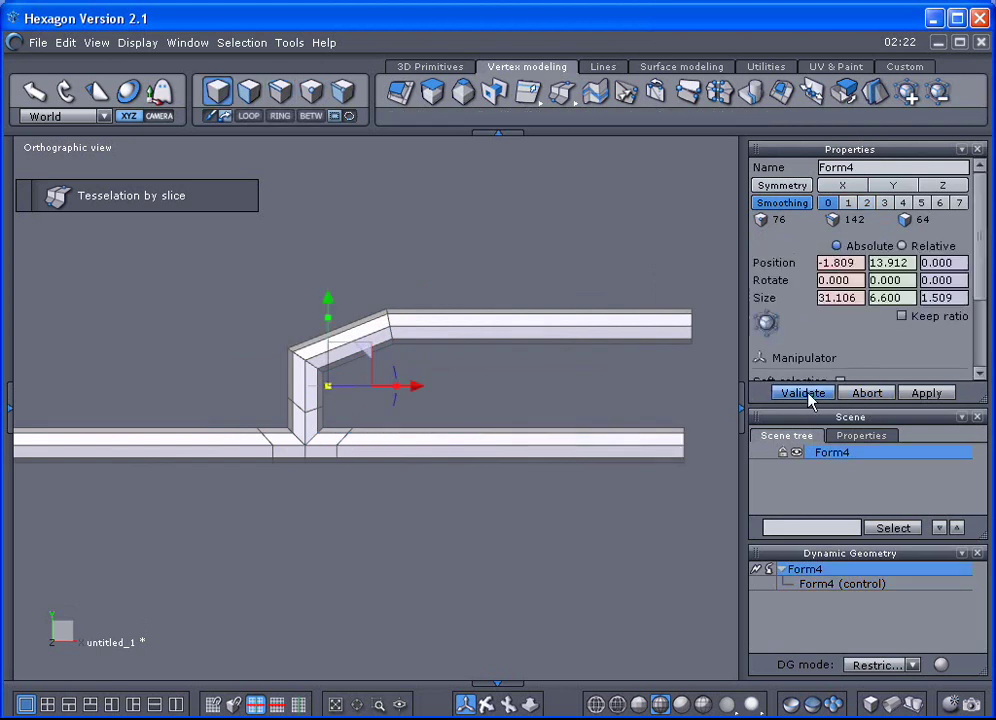
- Inspect the sliced junction up close at smoothing level 3 and return the tube to level 0
click(885, 203)
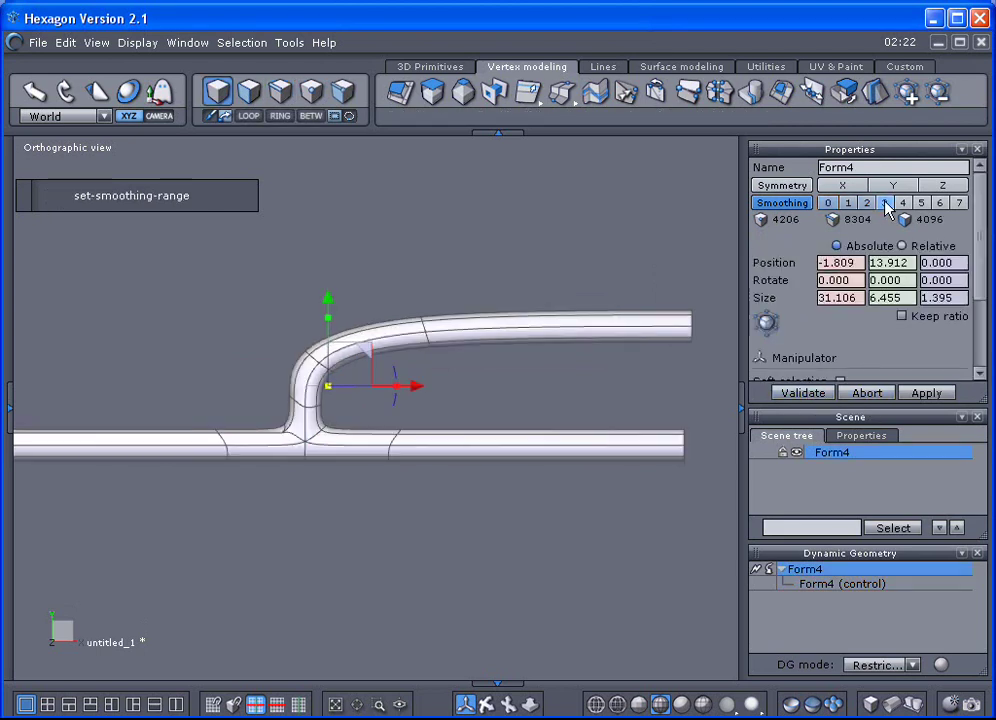
middle_drag(360, 500, 376, 545)
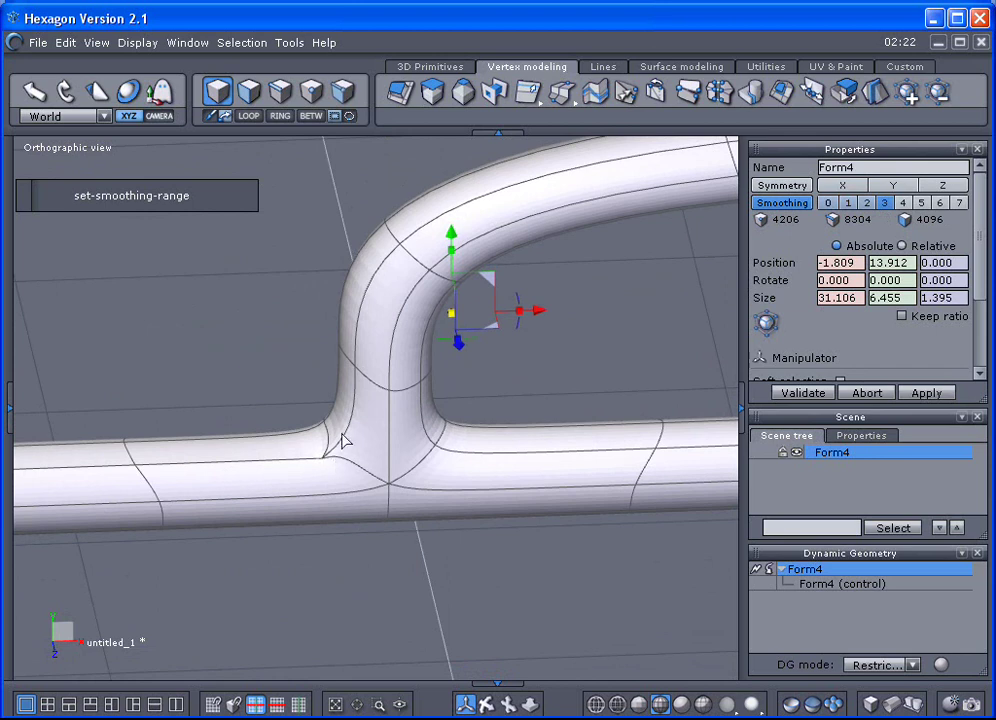
click(827, 202)
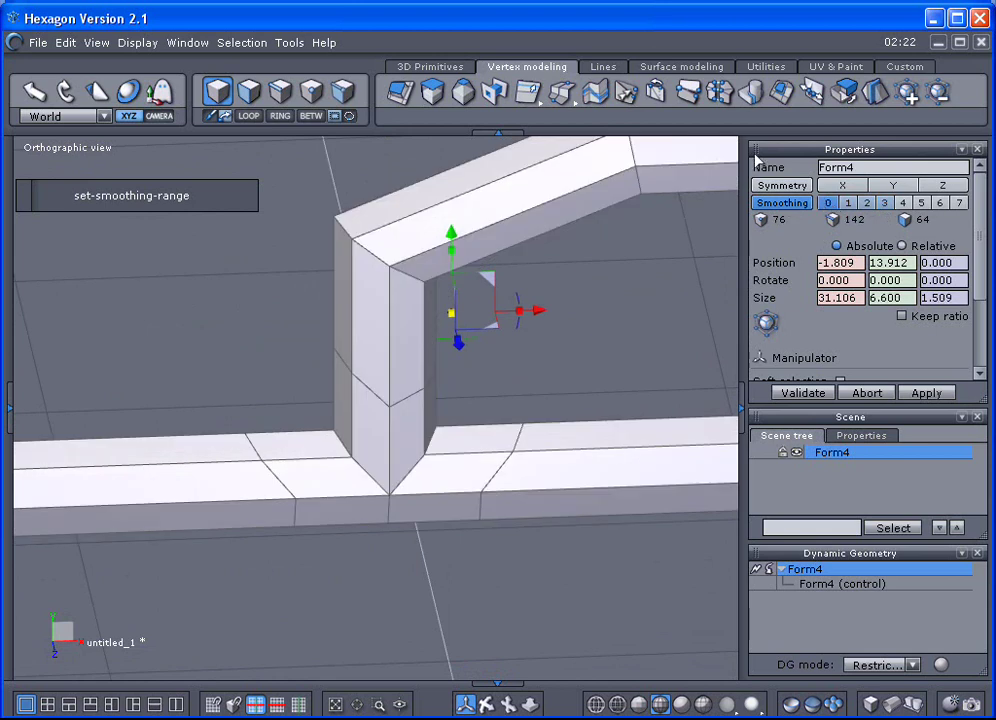
- Apply an Average weld with a distance of 0.289 to the whole sliced tube
click(720, 91)
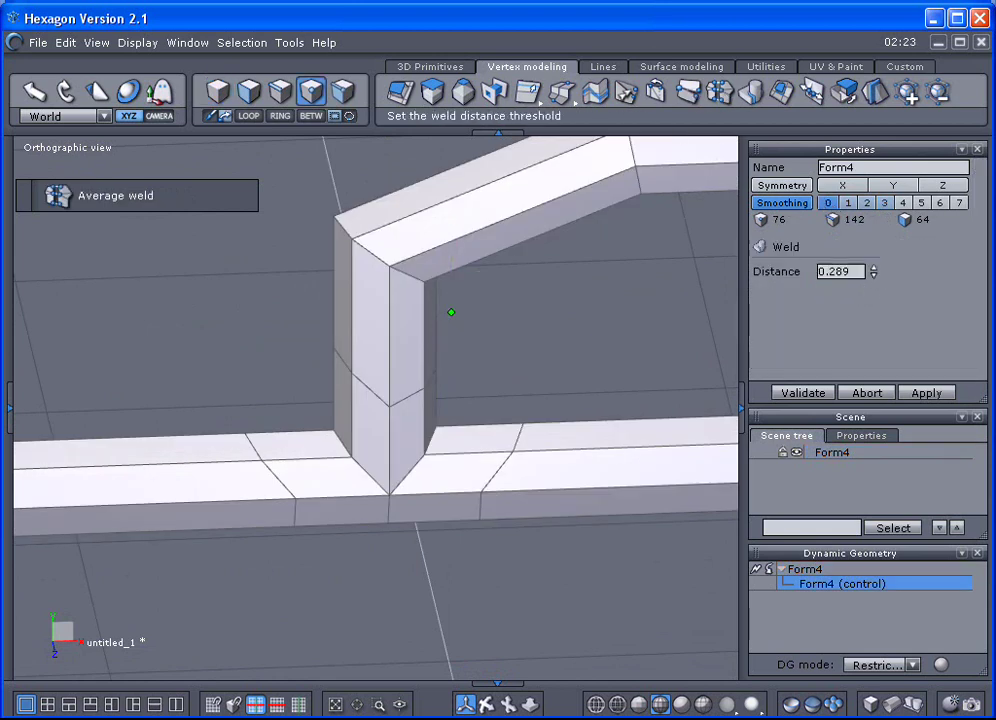
click(876, 272)
click(875, 276)
click(812, 394)
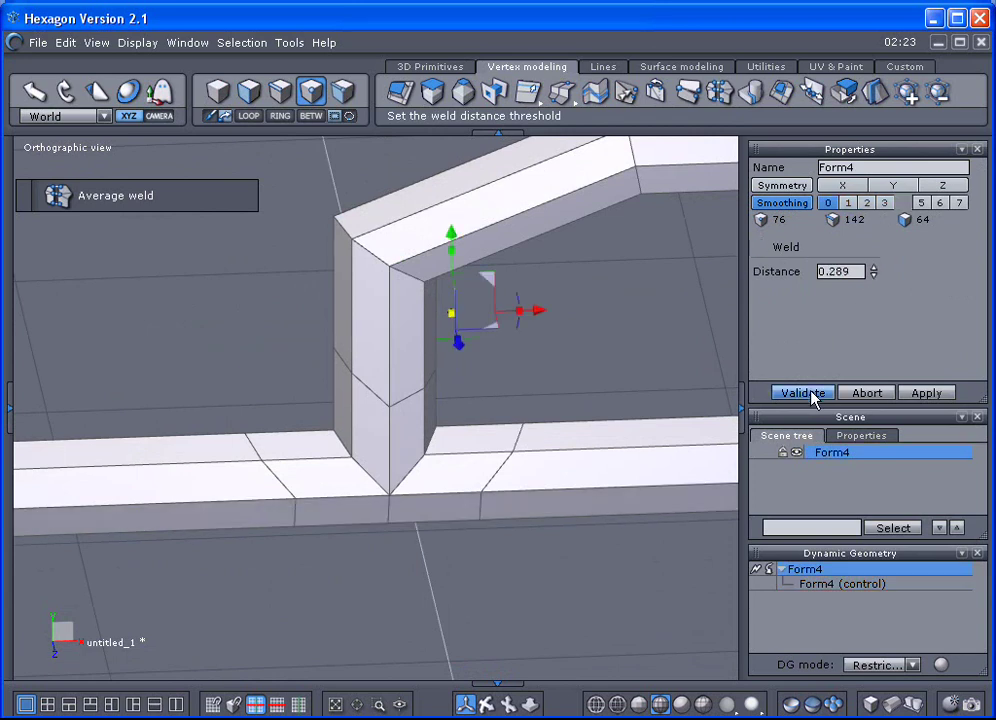
- Smooth the welded tube at level 3 and raise the smoothing to level 4
click(884, 204)
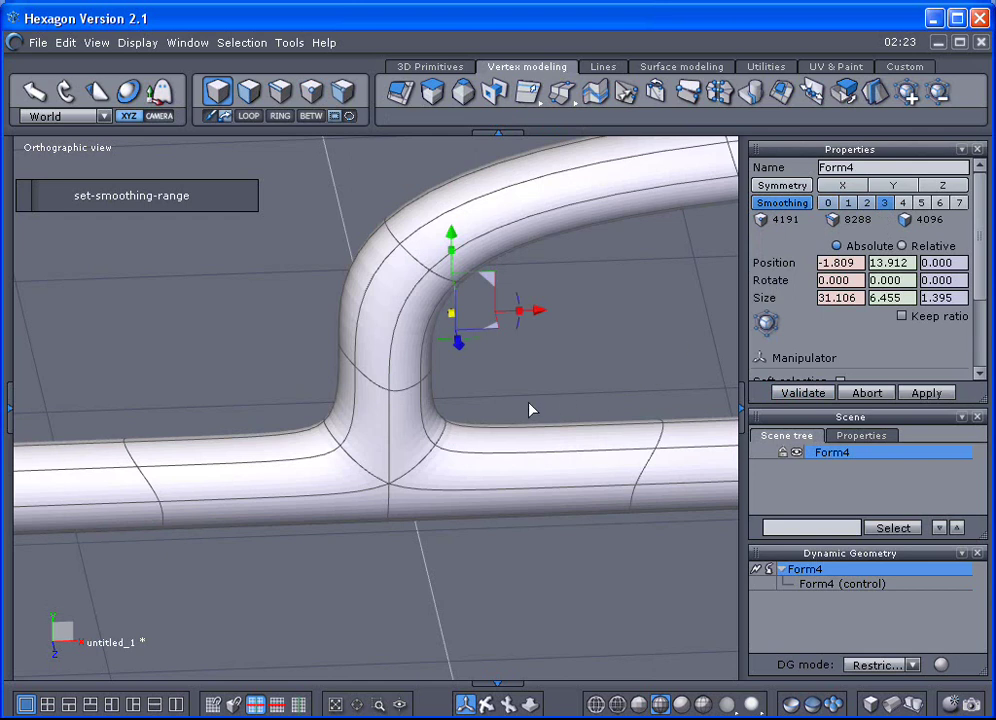
scroll(530, 410, down, 2)
scroll(530, 410, down, 2)
middle_drag(505, 400, 418, 405)
click(903, 203)
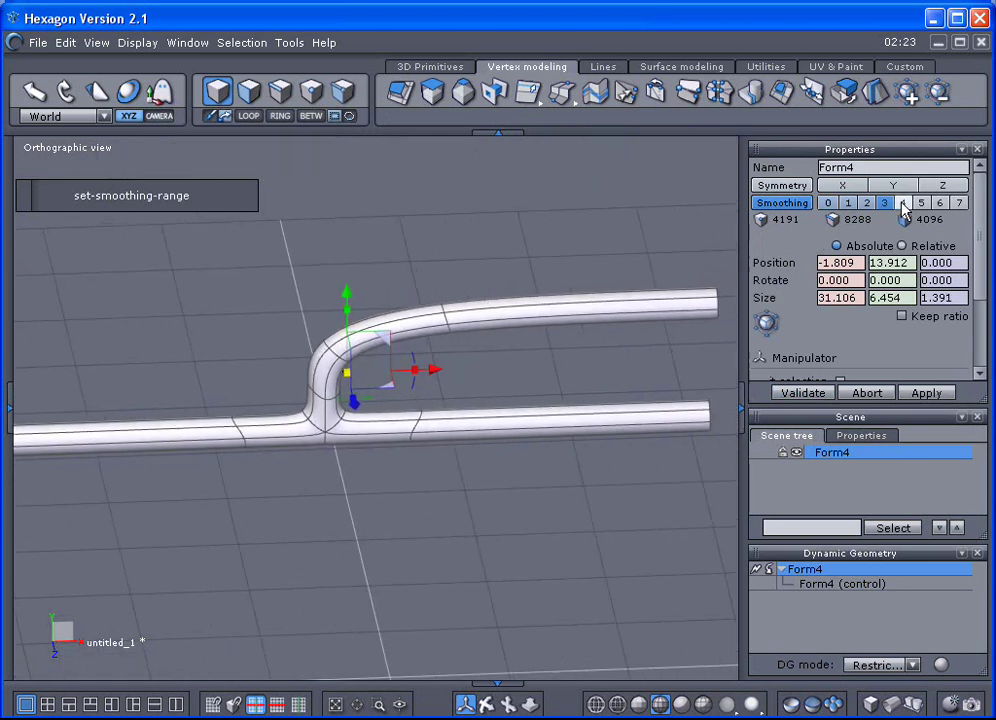
- Deselect the tube and display it in smooth shading without edge lines, seen from an angle that shows its open ends
scroll(573, 281, down, 2)
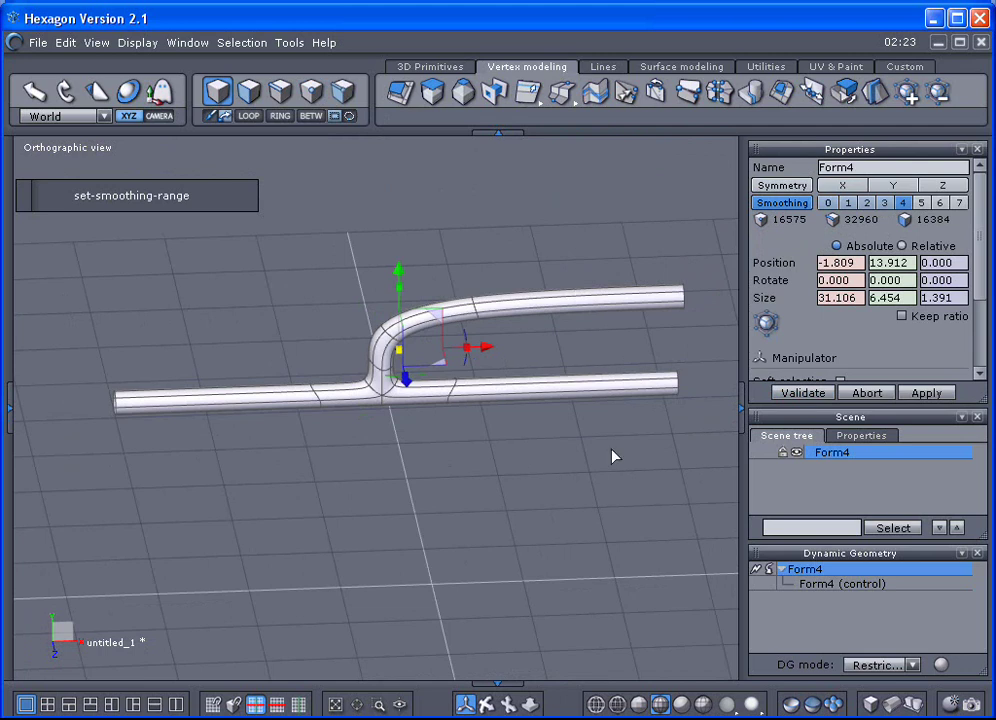
click(621, 516)
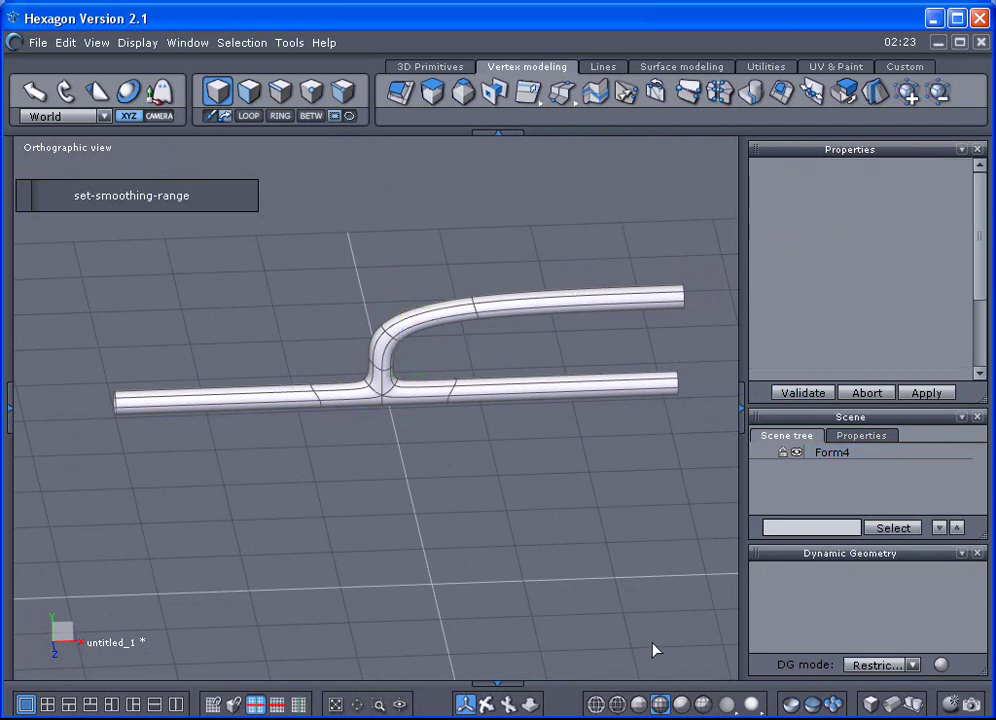
middle_drag(487, 707, 515, 707)
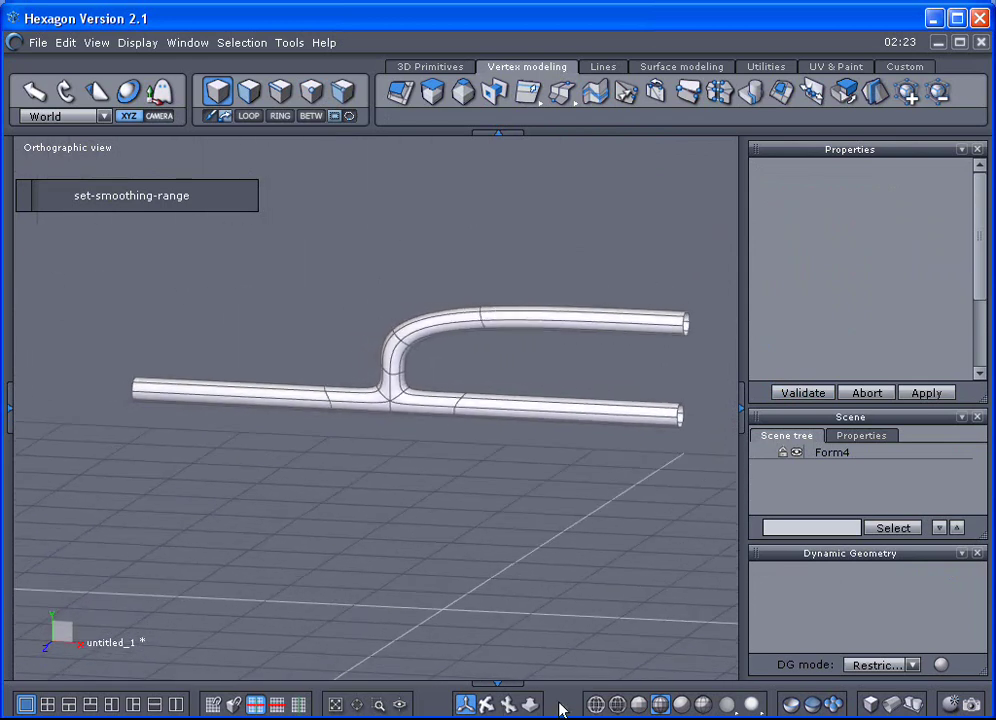
click(682, 707)
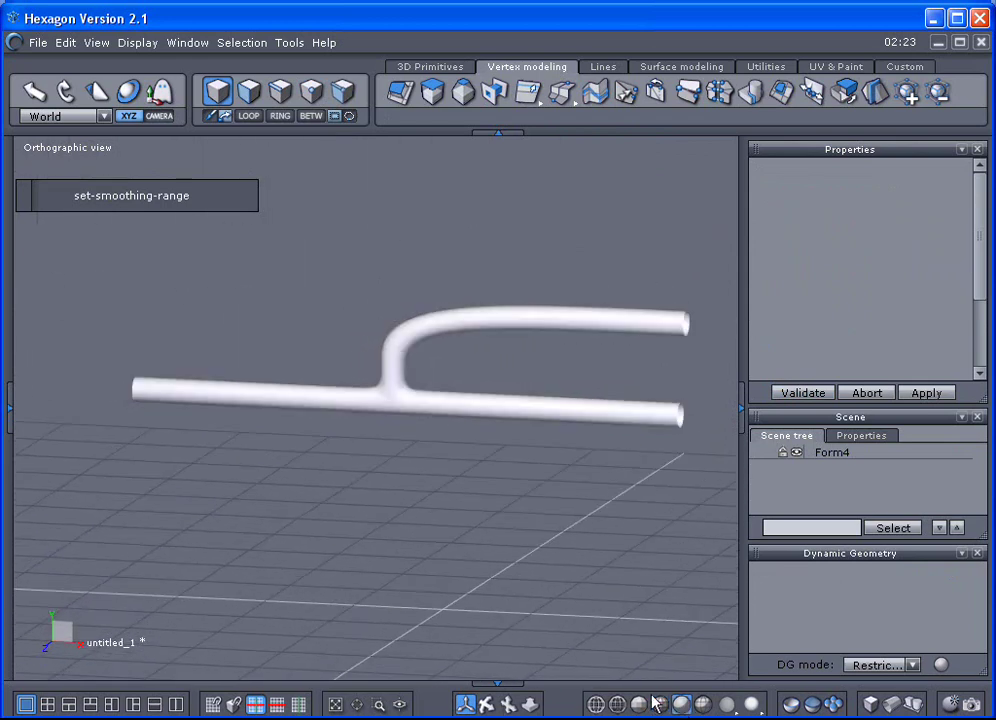